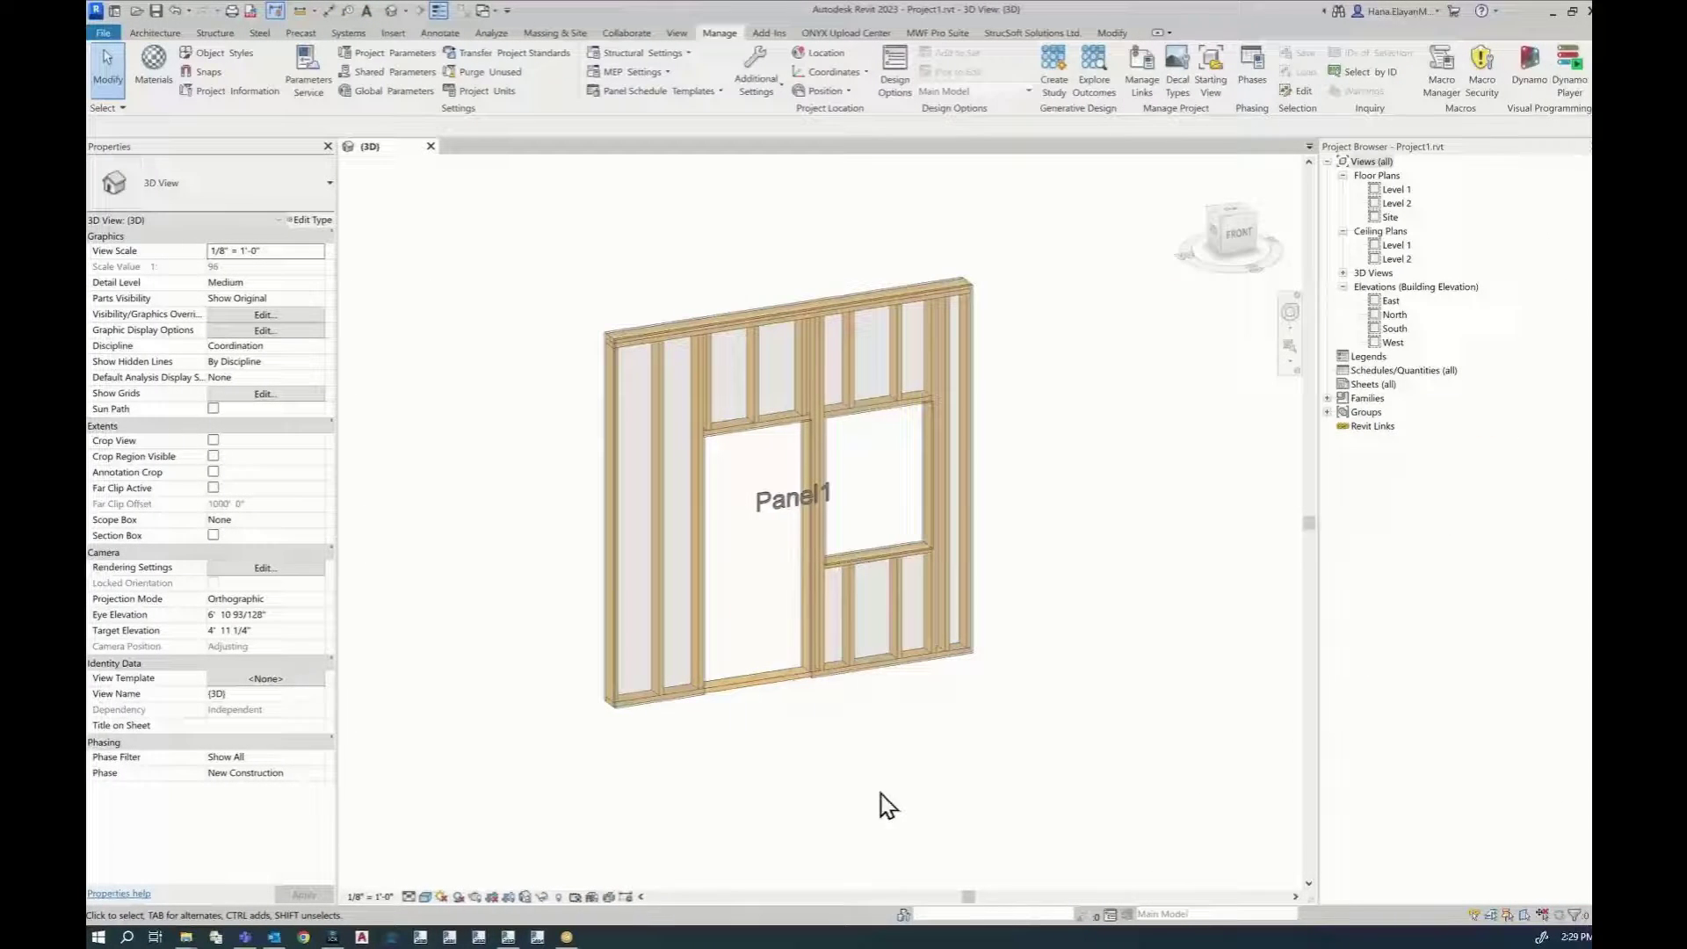
# Examine the framing of the Panel1 wall around its door and window openings, from the front and in 3D
pyautogui.keyDown('shift'); pyautogui.moveTo(753, 744); pyautogui.dragTo(768, 704, button='middle'); pyautogui.keyUp('shift')
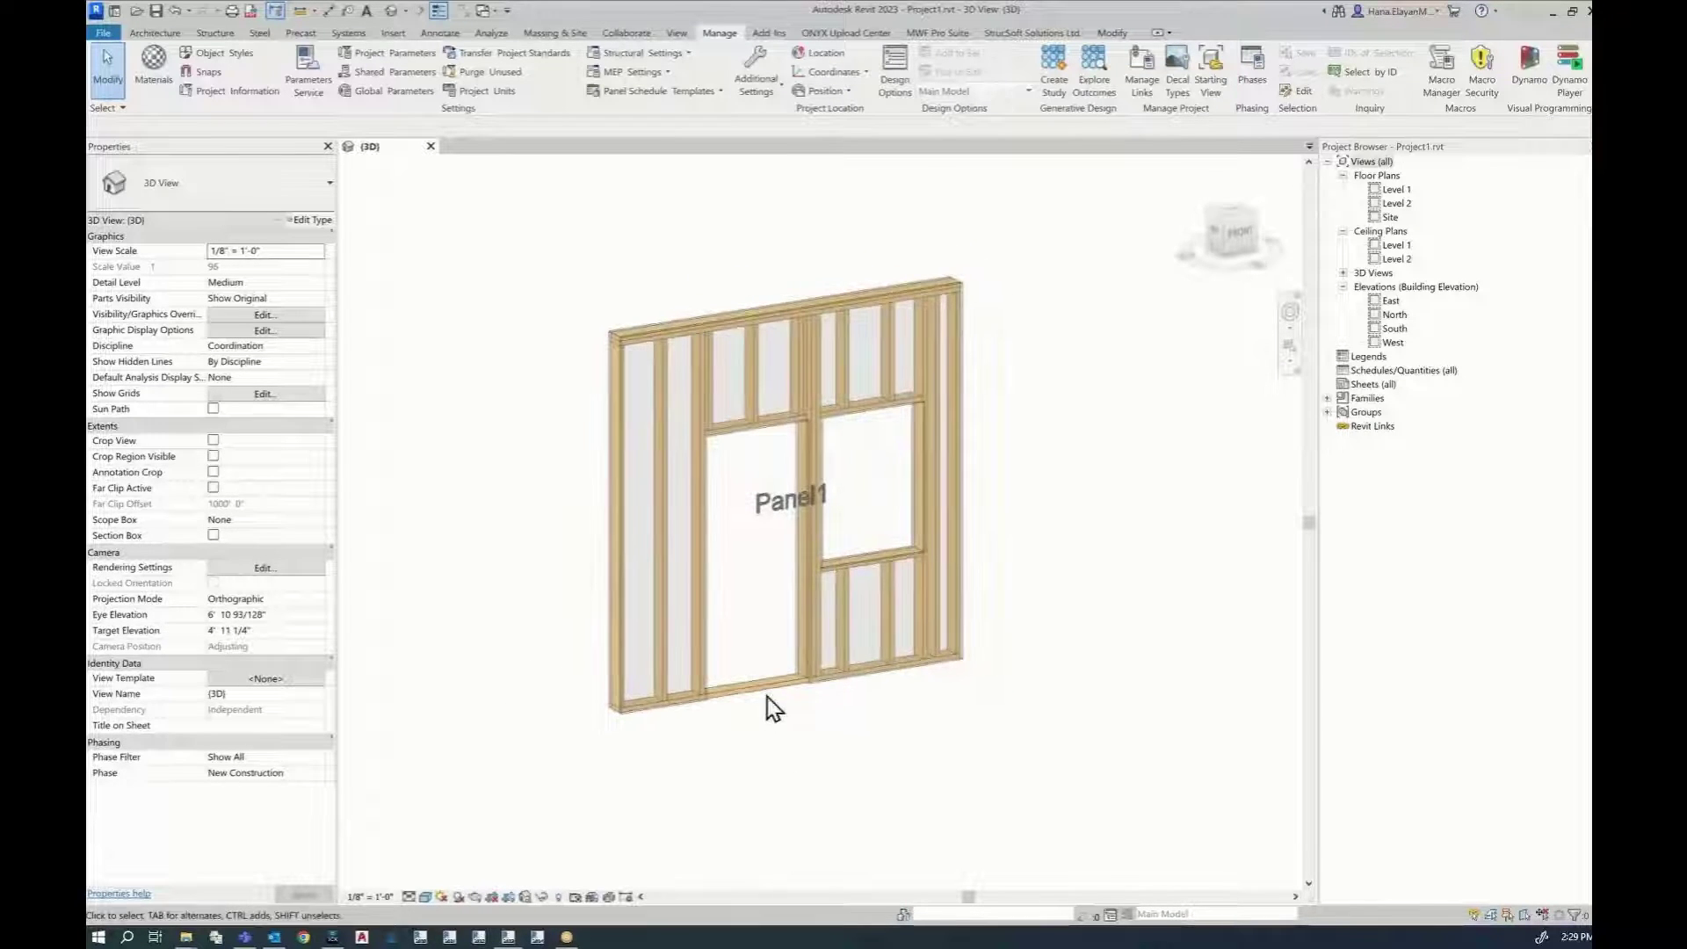
pyautogui.scroll(5, 814, 550)
pyautogui.scroll(-5, 810, 531)
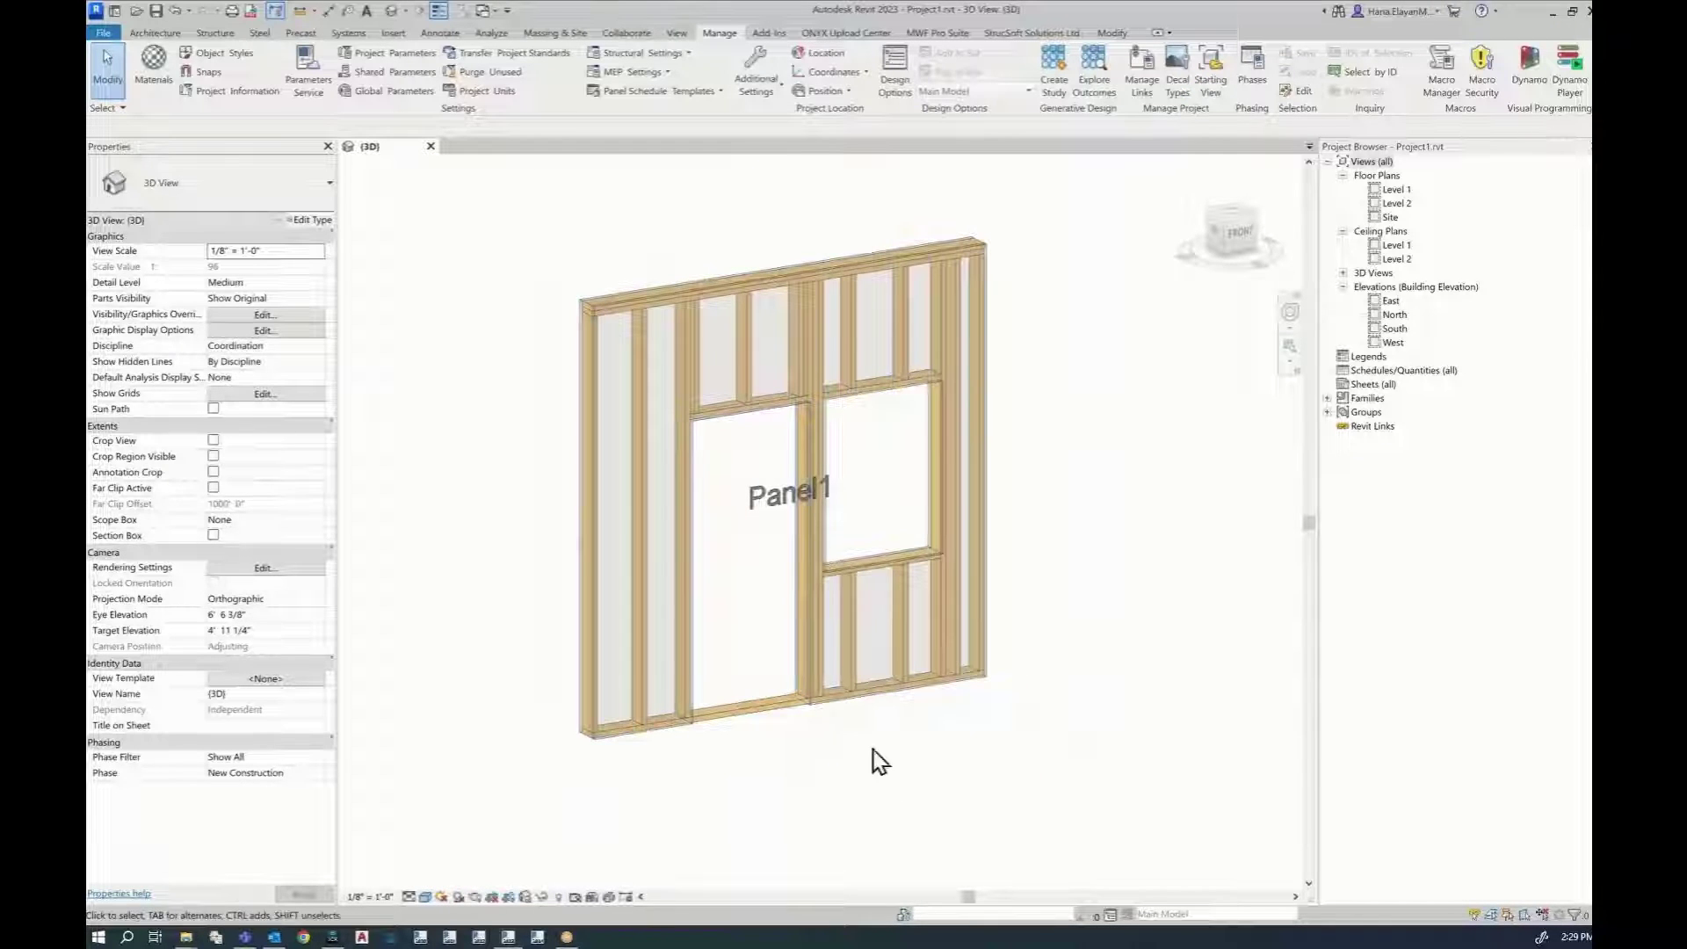
pyautogui.moveTo(873, 762); pyautogui.dragTo(910, 802, button='middle')
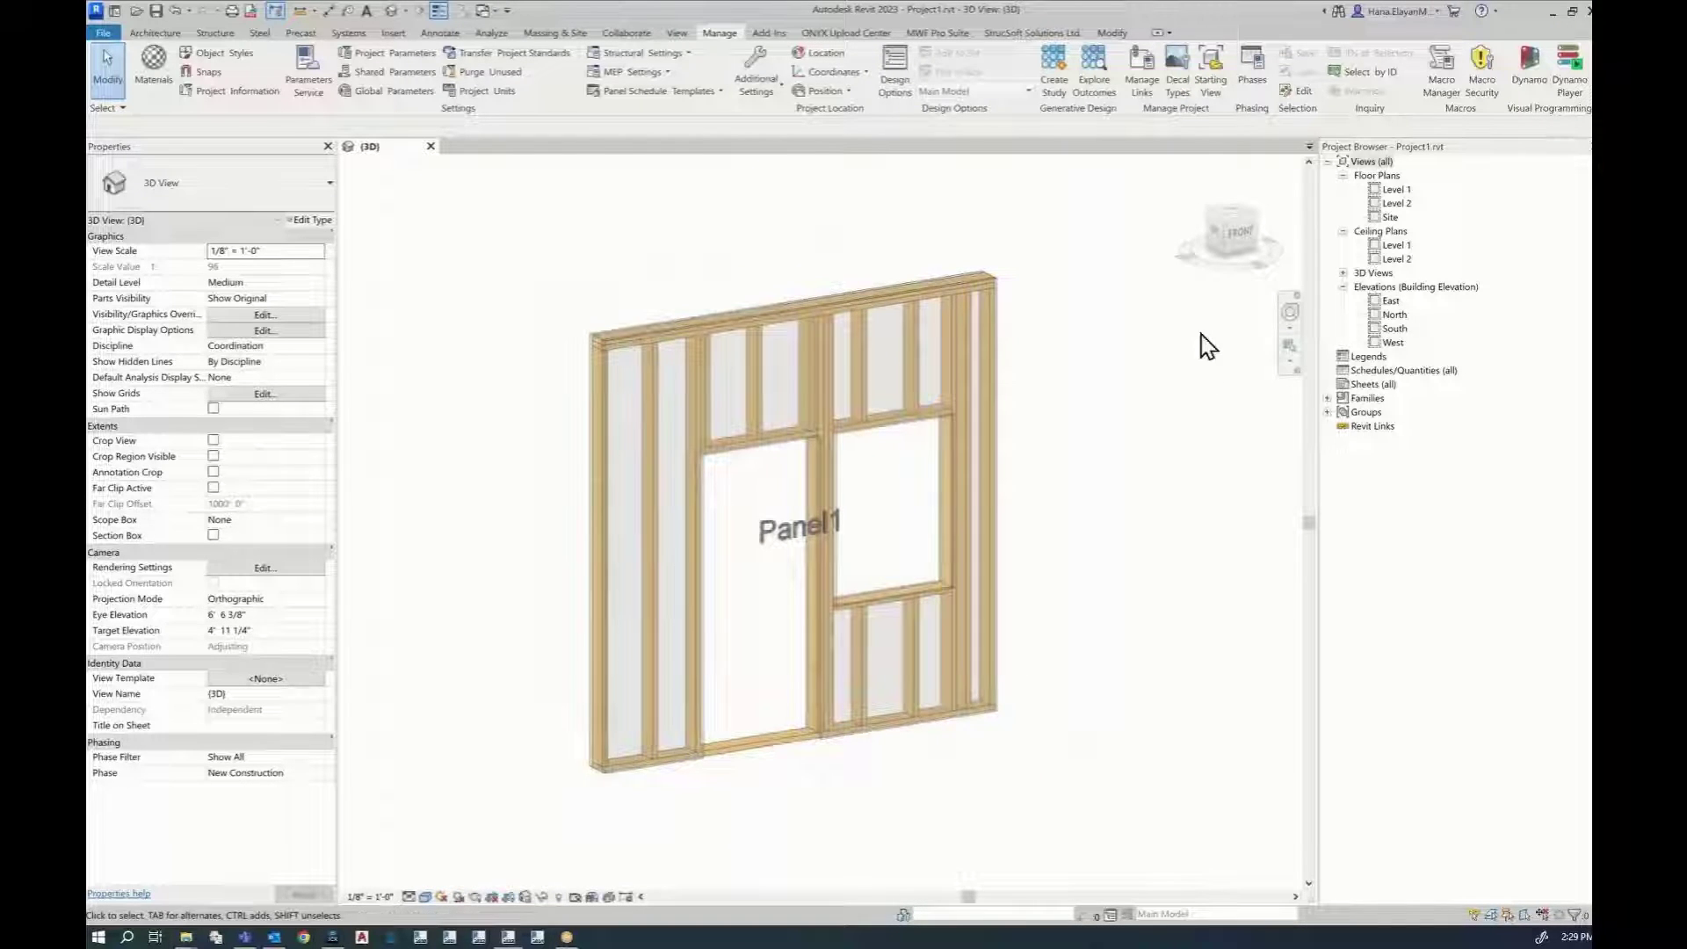
pyautogui.click(1246, 240)
pyautogui.scroll(3, 713, 412)
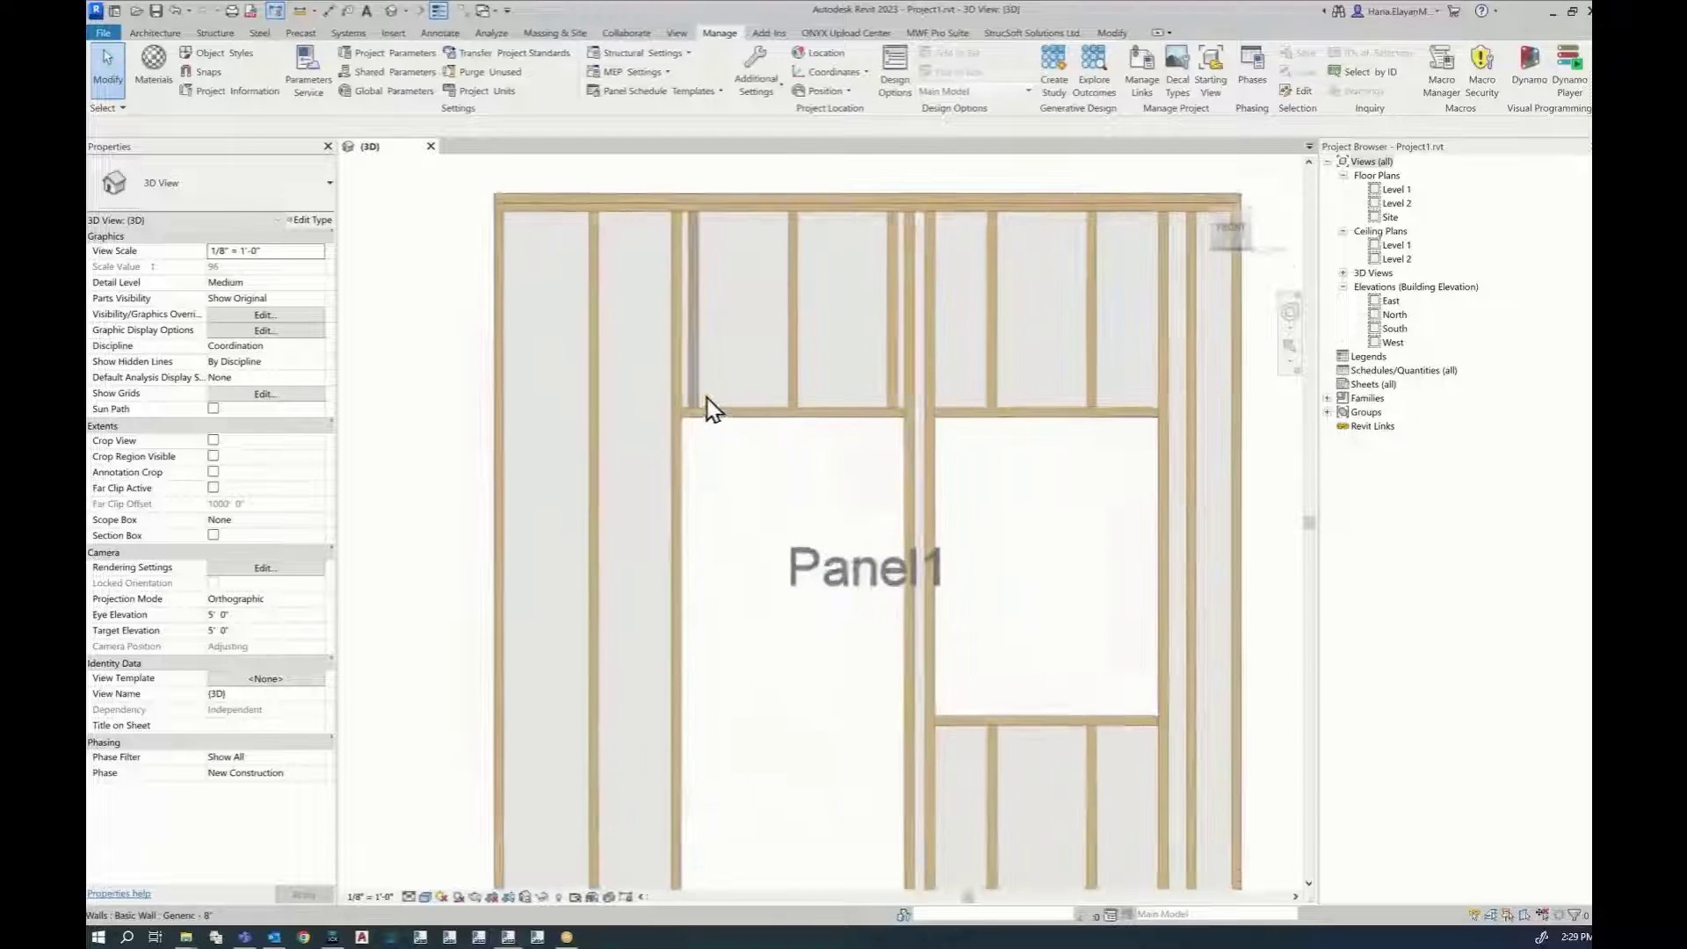
pyautogui.scroll(3, 714, 411)
pyautogui.scroll(3, 904, 572)
pyautogui.moveTo(791, 591); pyautogui.dragTo(775, 626, button='middle')
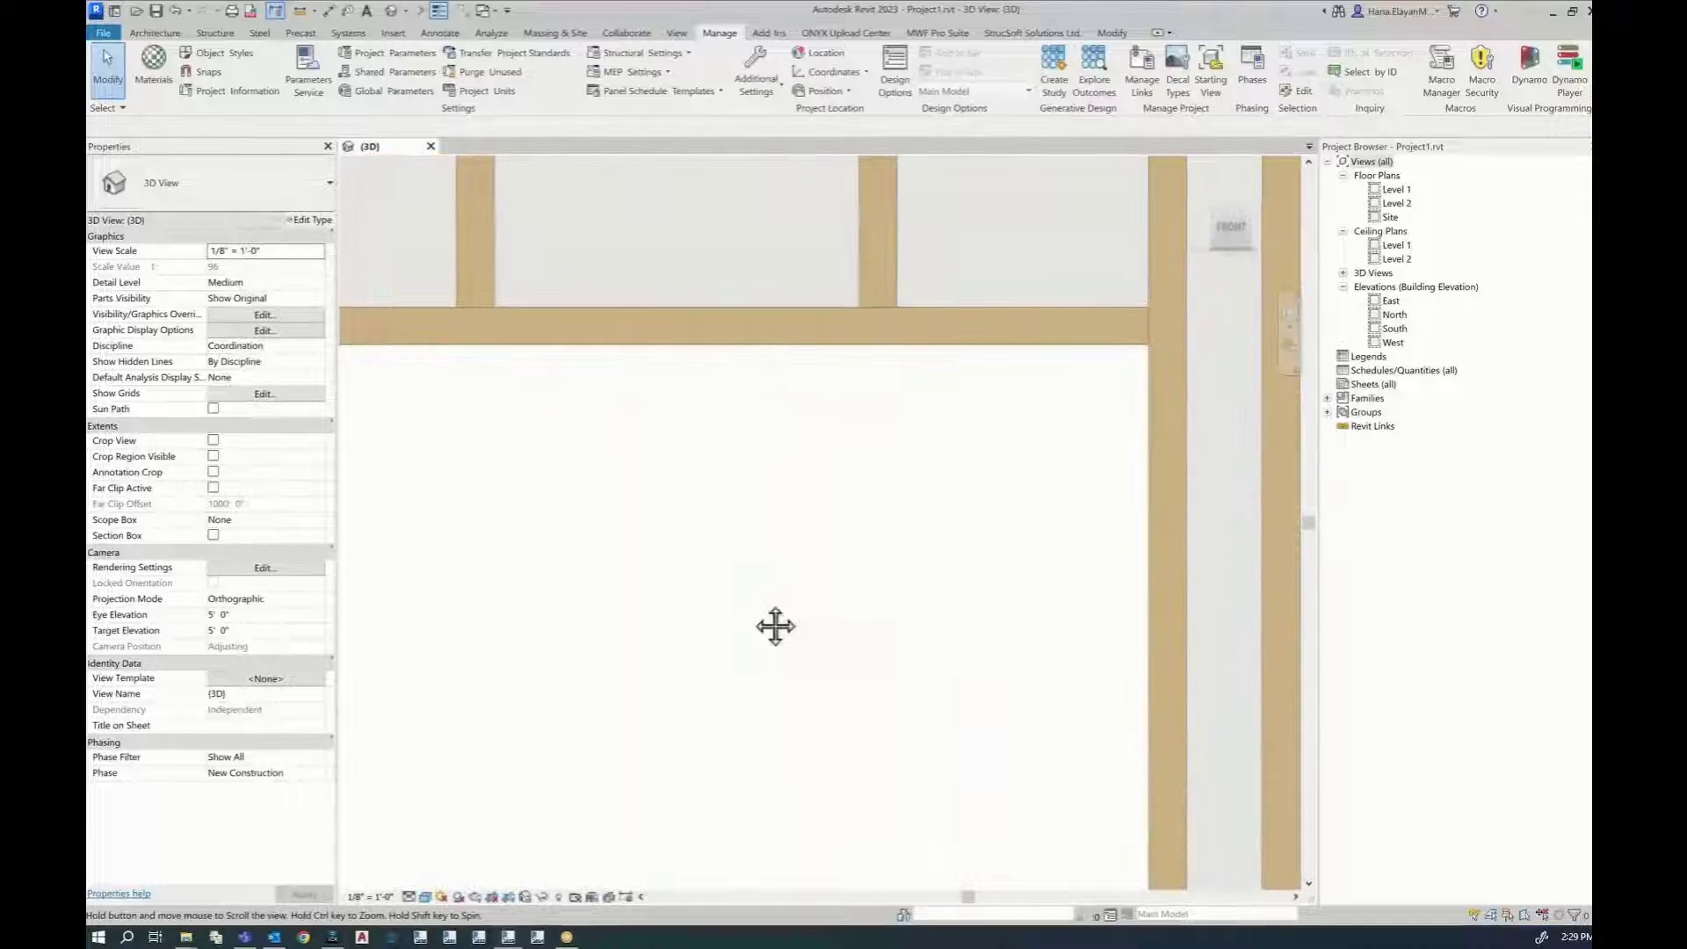
pyautogui.scroll(-4, 775, 626)
pyautogui.moveTo(787, 769); pyautogui.dragTo(897, 630, button='middle')
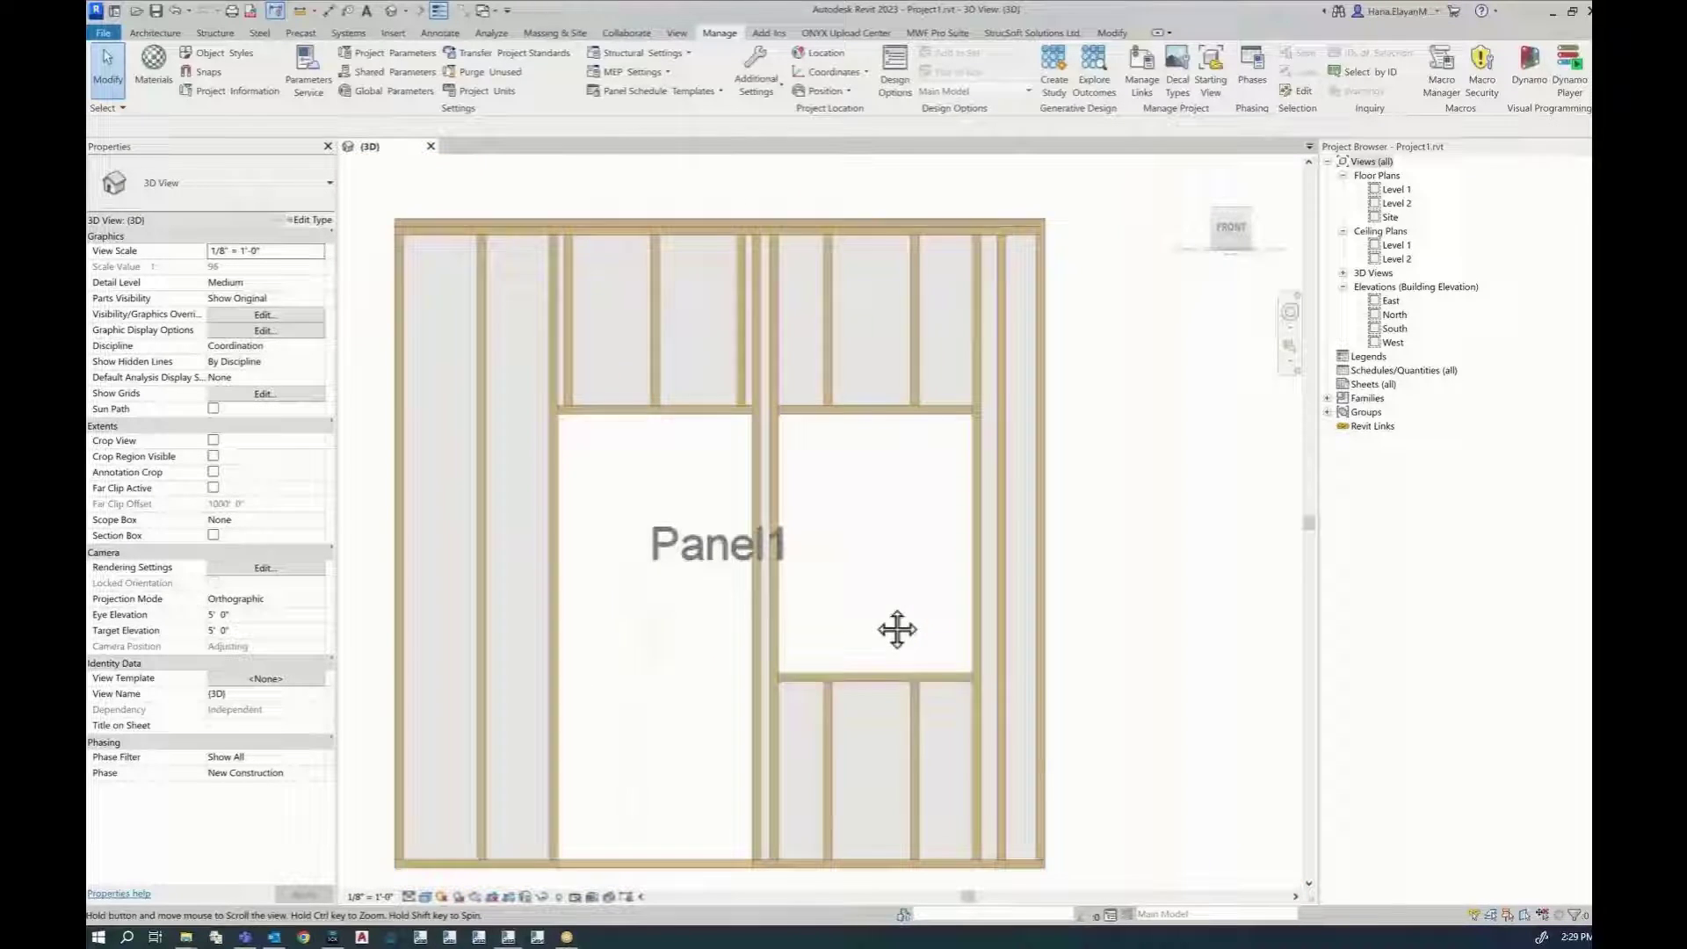
pyautogui.scroll(-3, 897, 629)
pyautogui.keyDown('shift'); pyautogui.moveTo(833, 704); pyautogui.dragTo(926, 761, button='middle'); pyautogui.keyUp('shift')
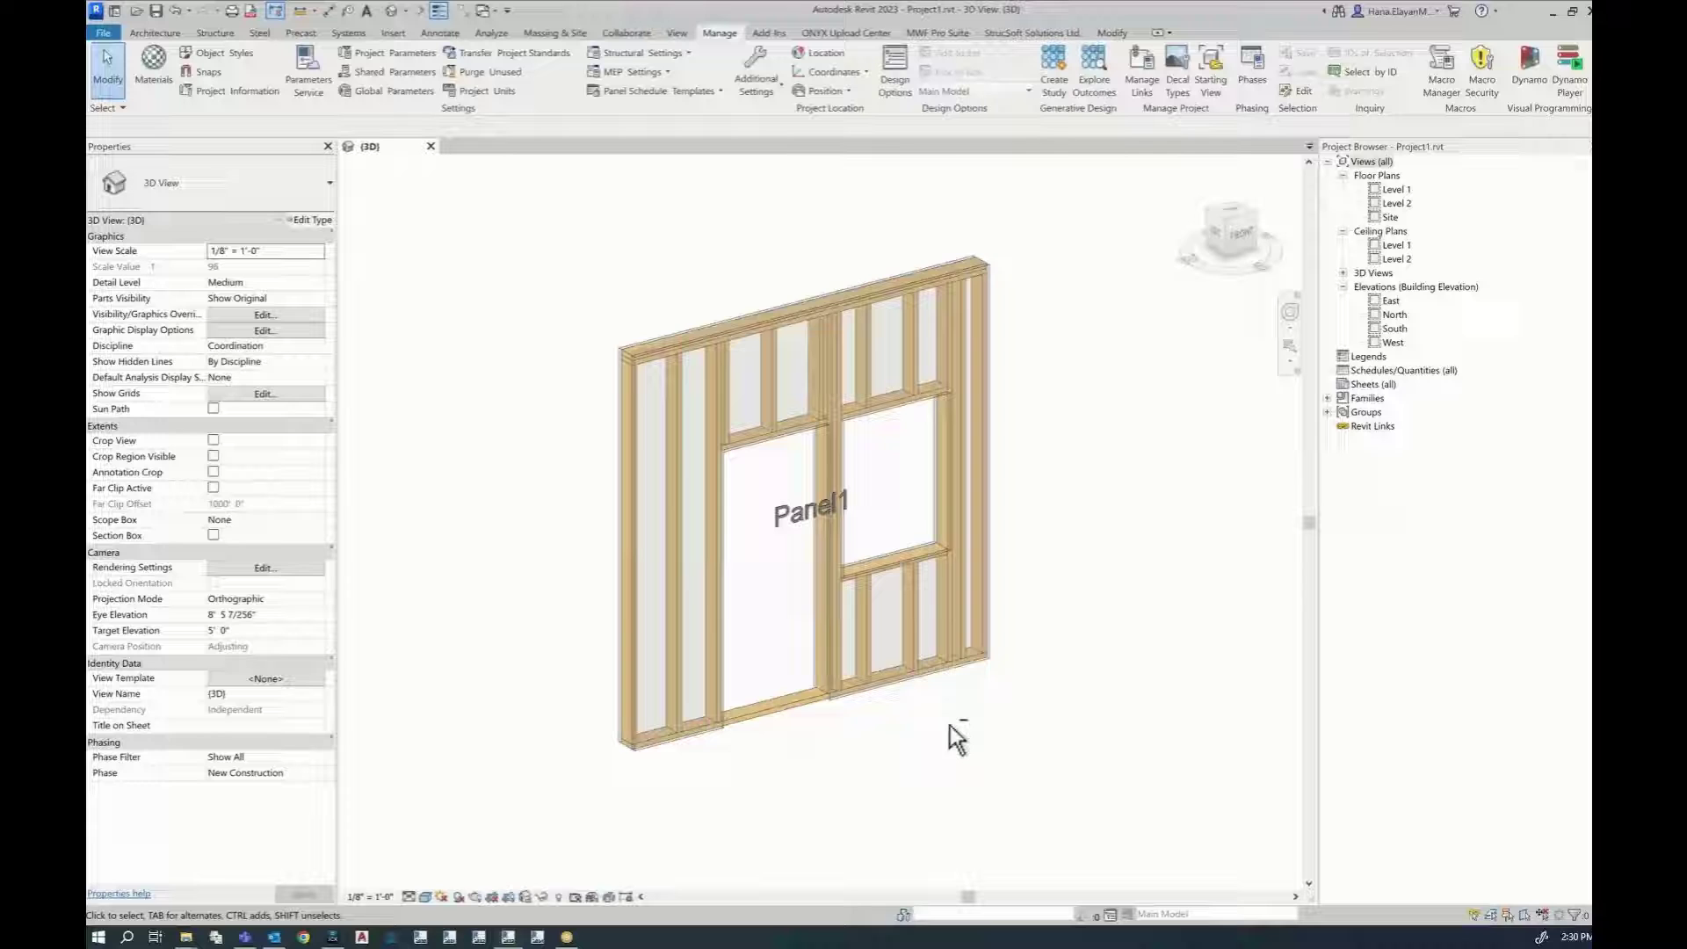
pyautogui.moveTo(952, 735)
pyautogui.keyDown('shift'); pyautogui.mouseDown(button='middle')
pyautogui.moveTo(858, 768)
pyautogui.moveTo(722, 751)
pyautogui.moveTo(931, 765)
pyautogui.moveTo(961, 746)
pyautogui.moveTo(931, 739)
pyautogui.mouseUp(button='middle'); pyautogui.keyUp('shift')
pyautogui.scroll(1, 887, 645)
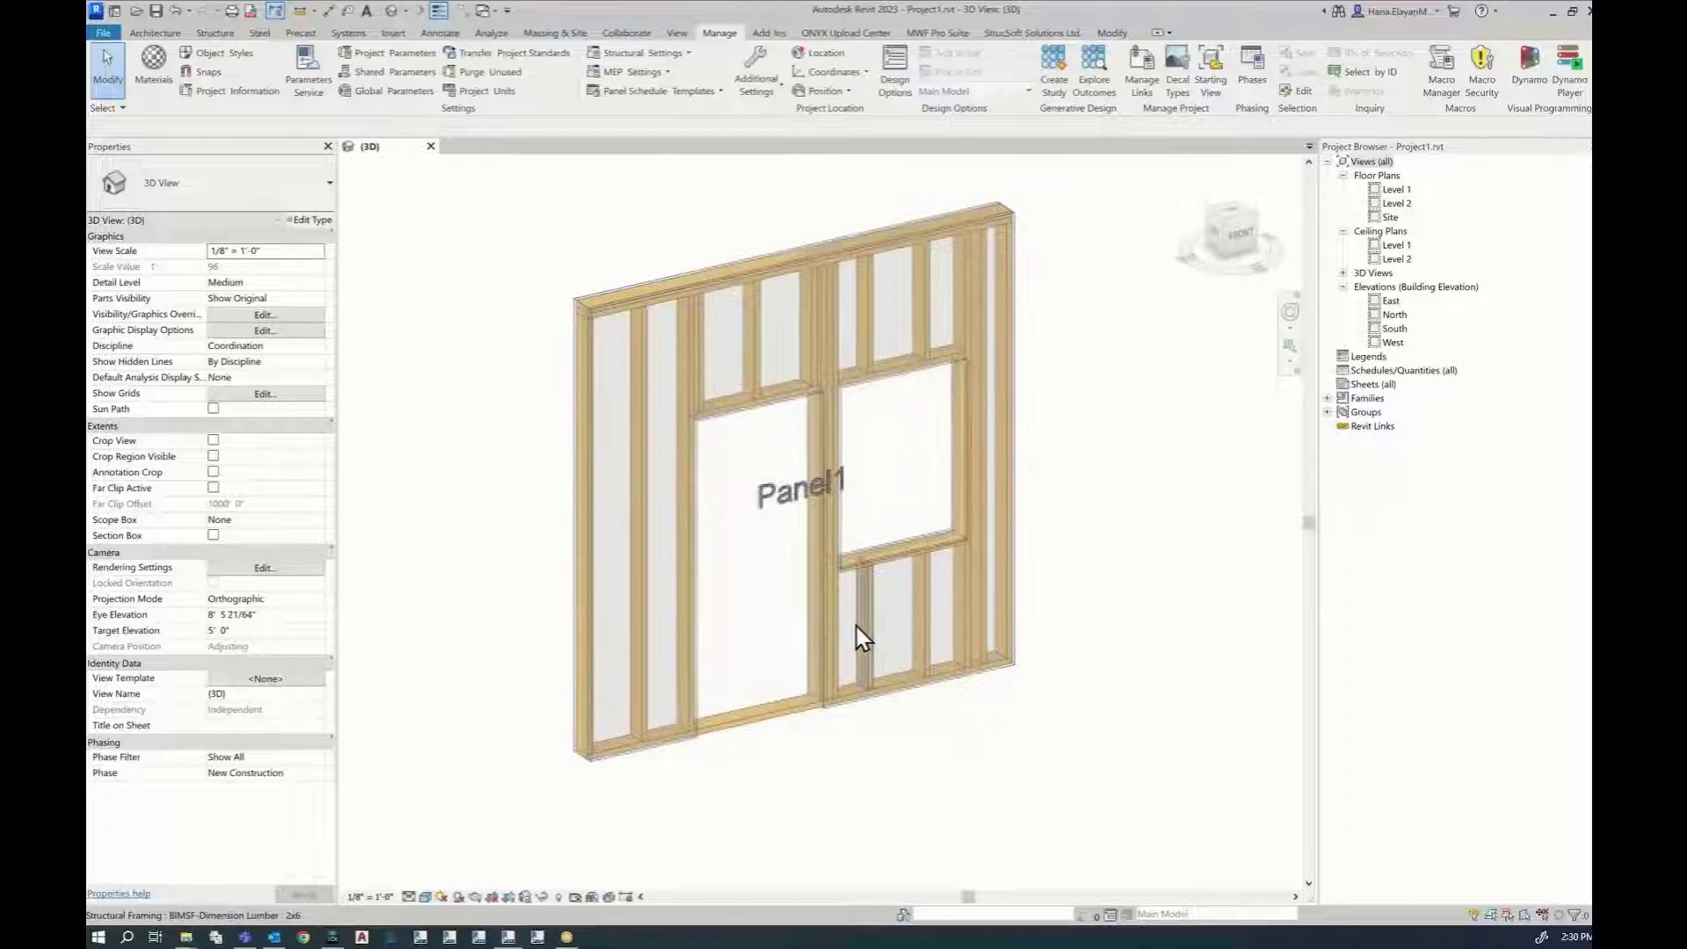
pyautogui.scroll(2, 858, 637)
pyautogui.moveTo(858, 633); pyautogui.dragTo(886, 714, button='middle')
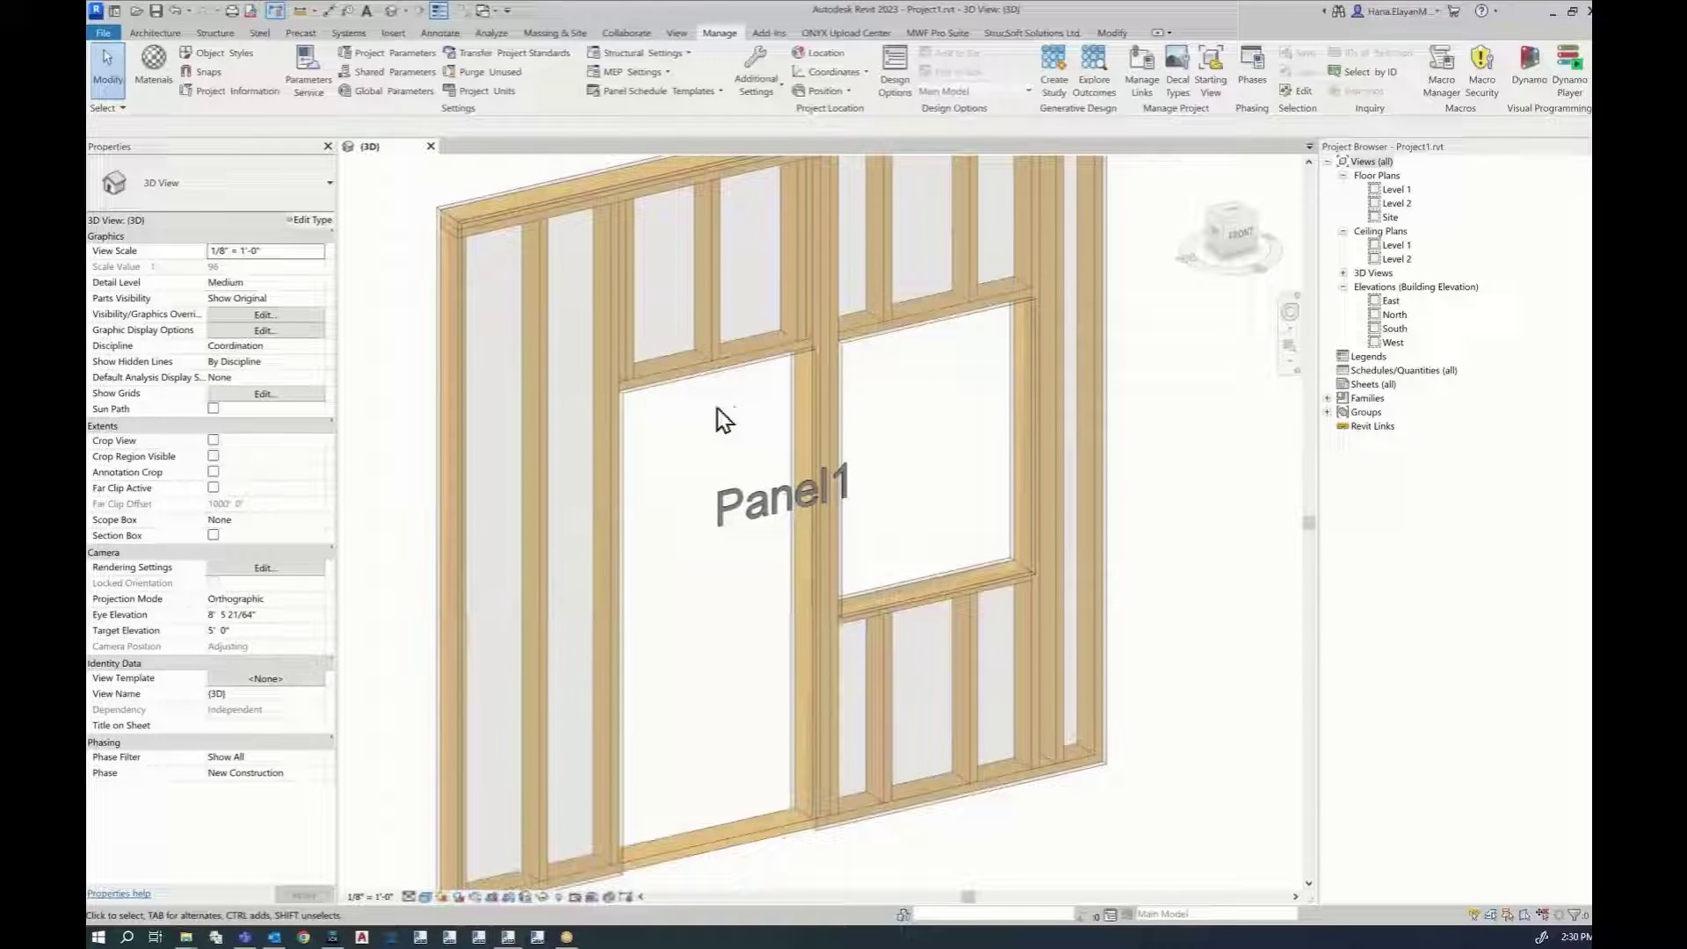
pyautogui.scroll(-1, 896, 503)
pyautogui.scroll(-1, 898, 528)
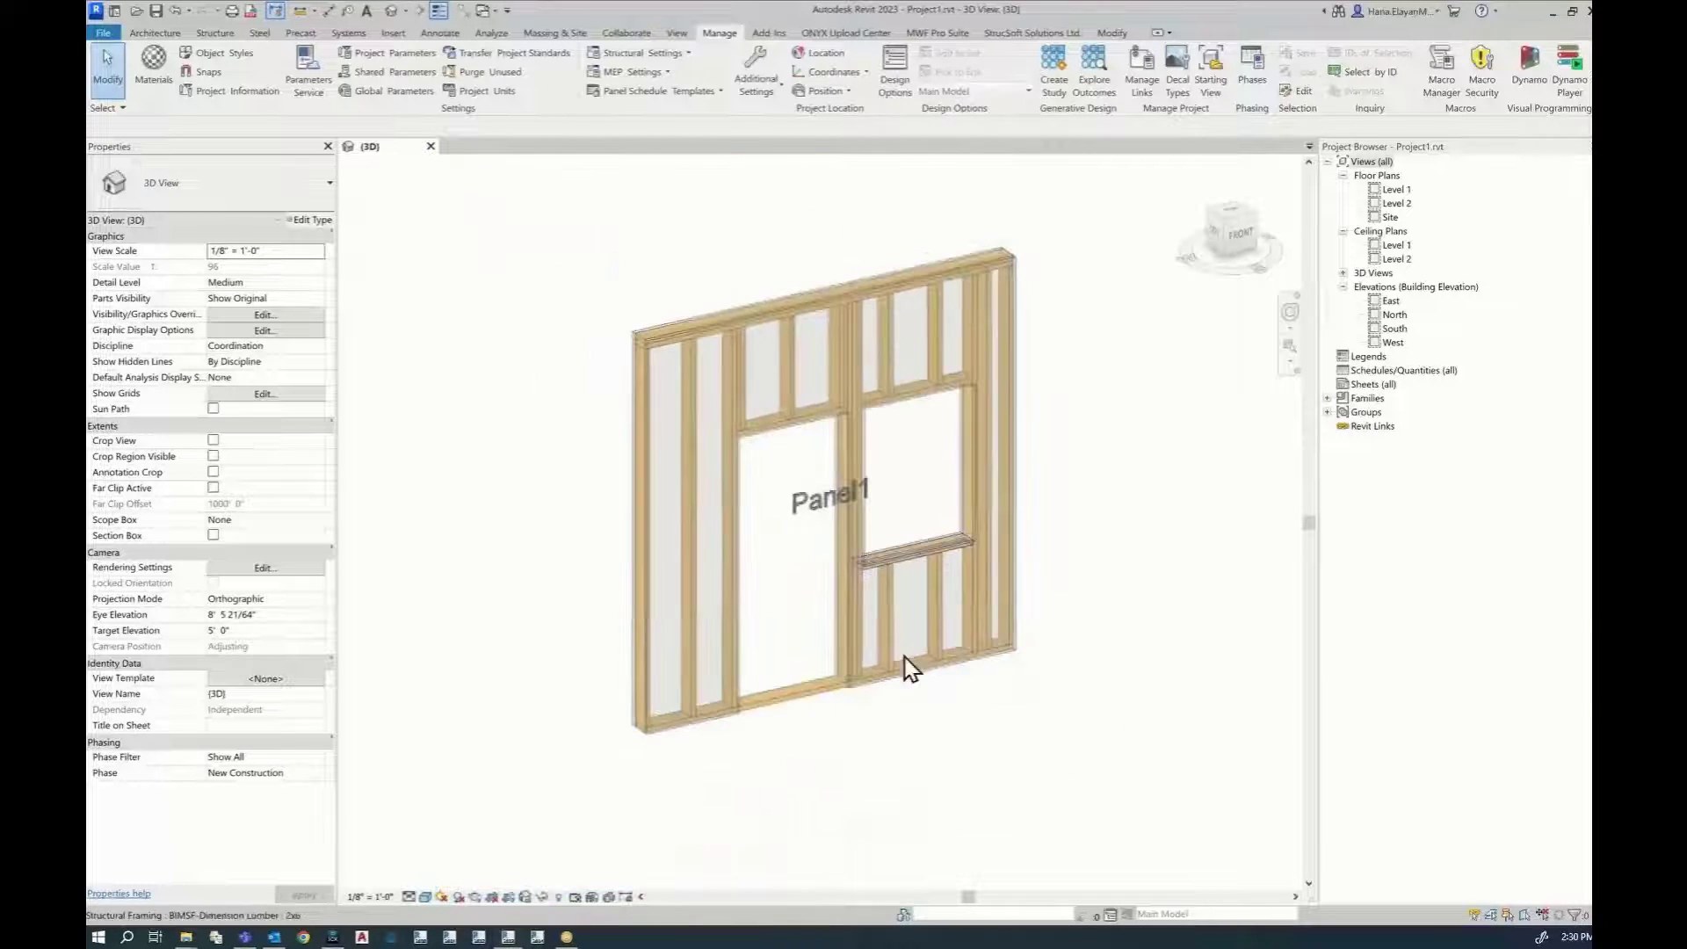
pyautogui.moveTo(900, 727); pyautogui.dragTo(797, 670, button='middle')
pyautogui.scroll(-1, 800, 681)
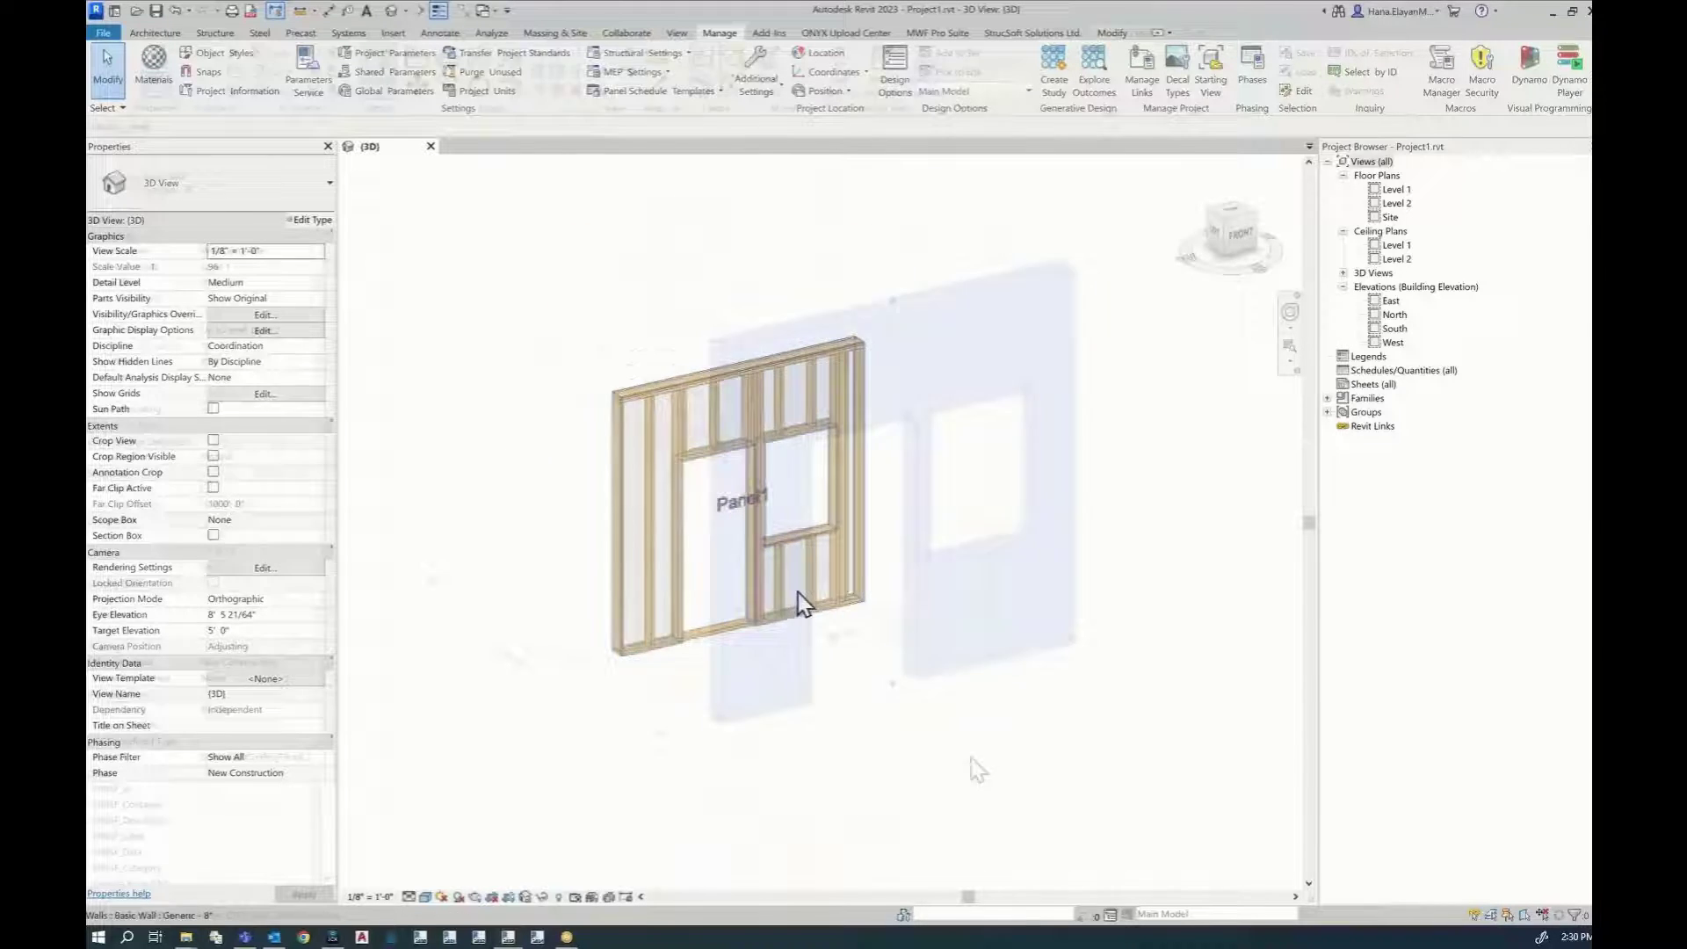
# Dimension the gap between the door and window openings of the unframed wall in the front view
pyautogui.moveTo(1009, 749); pyautogui.dragTo(966, 756, button='middle')
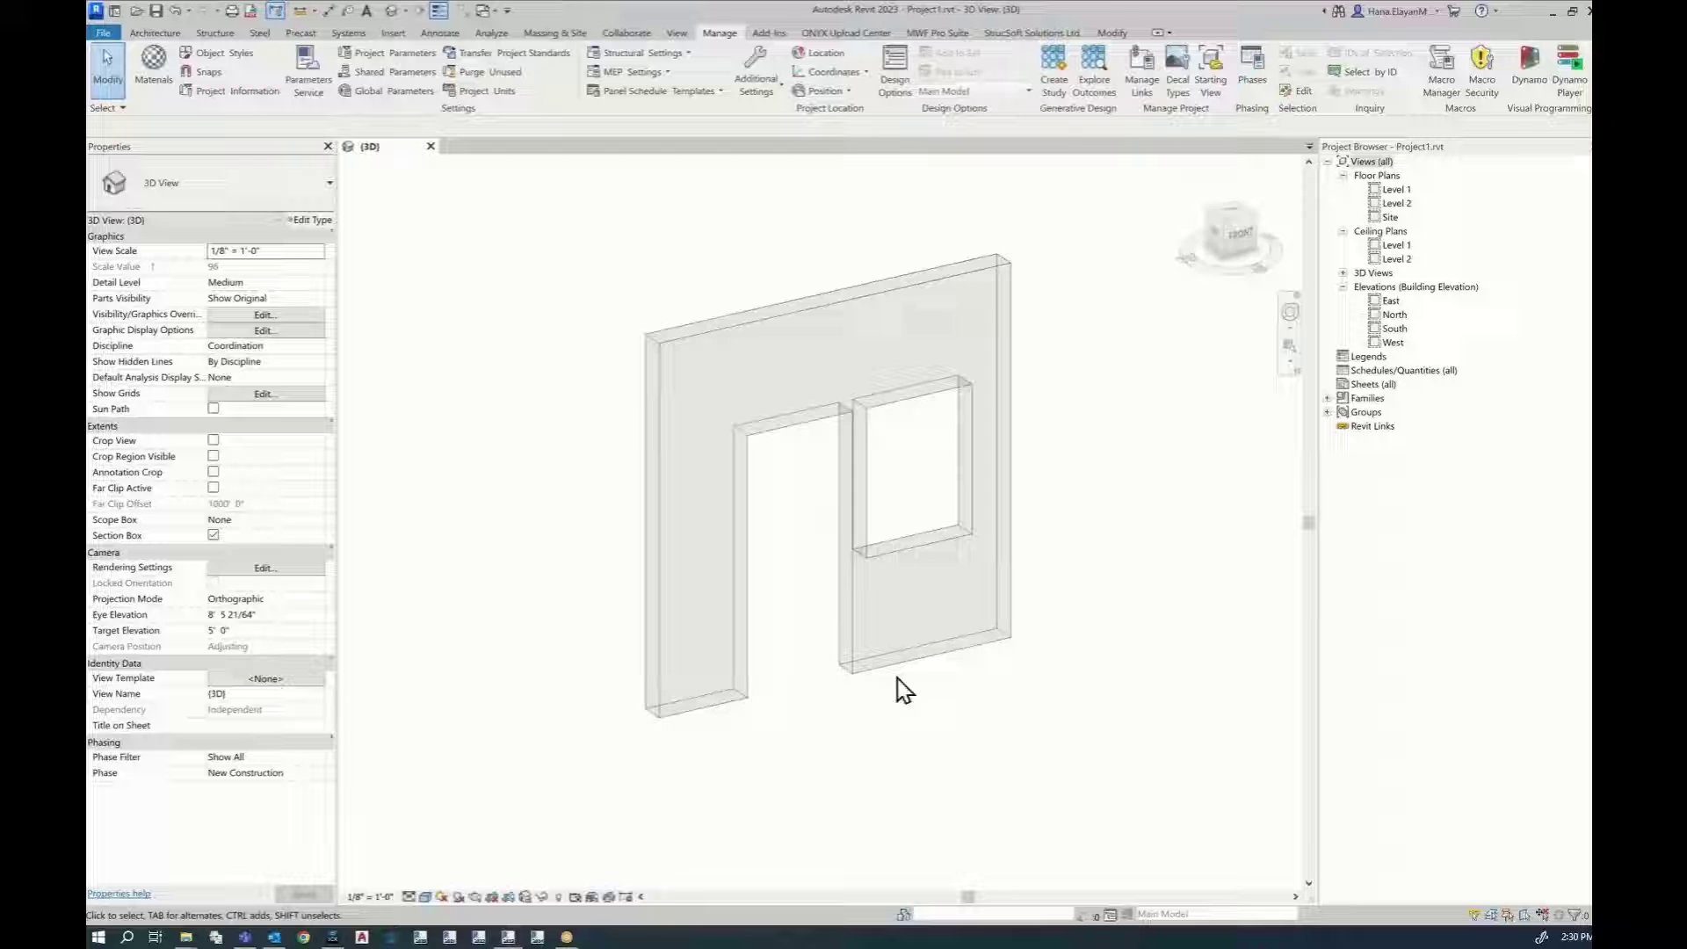
pyautogui.click(1244, 237)
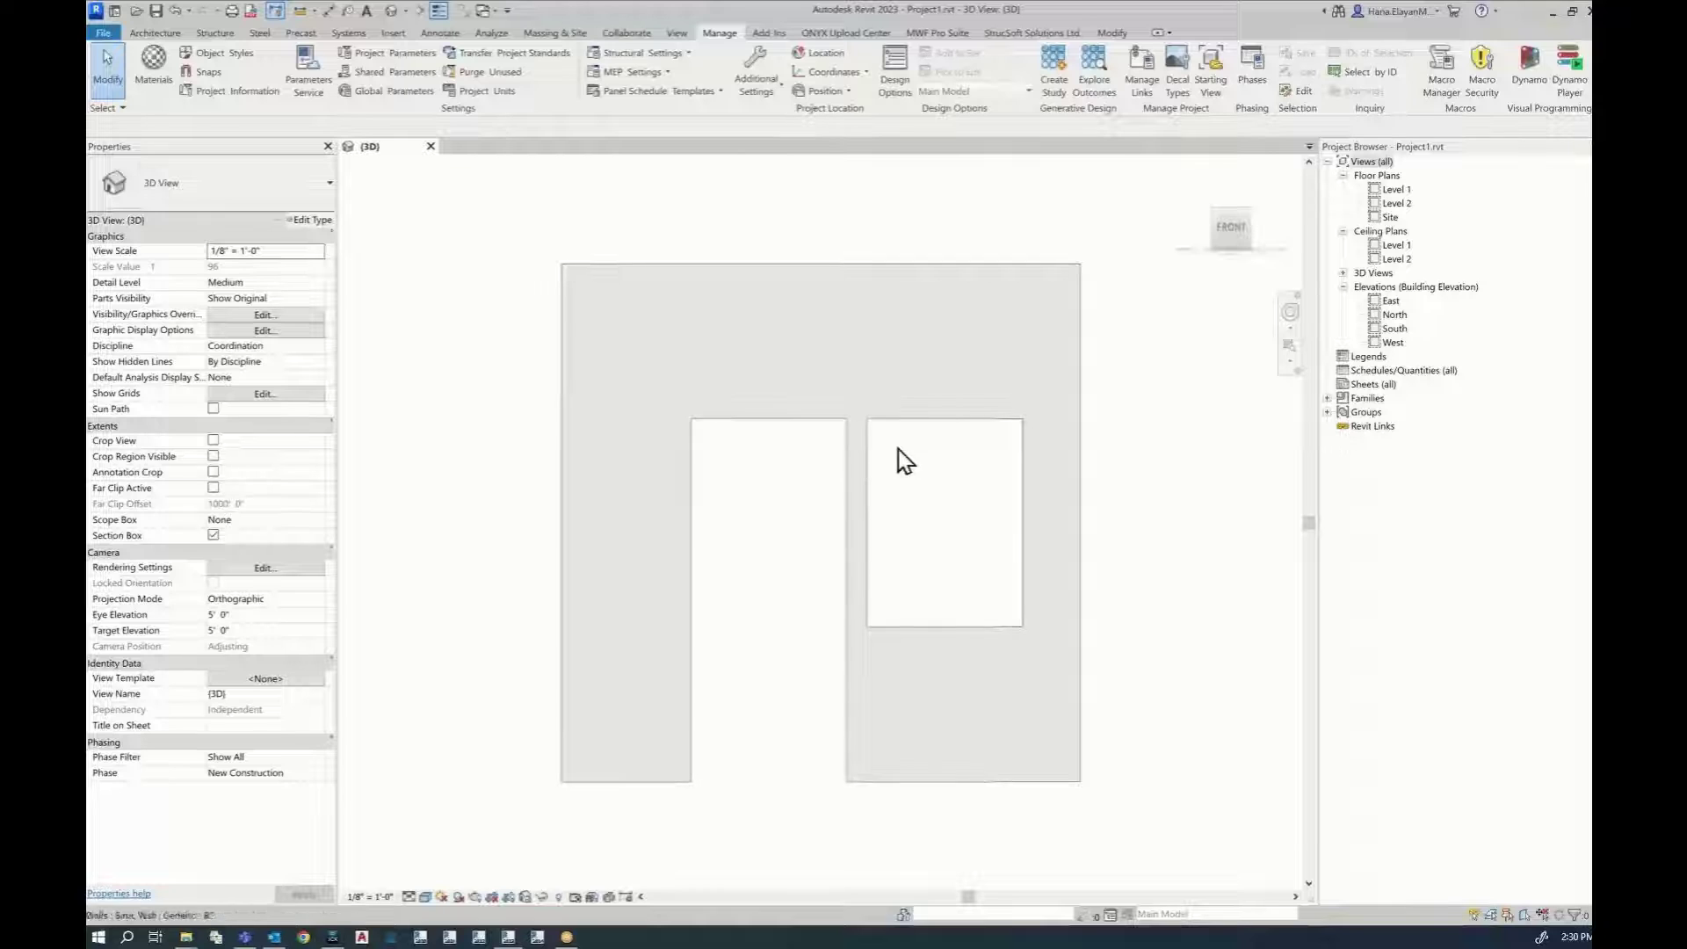
pyautogui.press('d')
pyautogui.press('i')
pyautogui.click(851, 446)
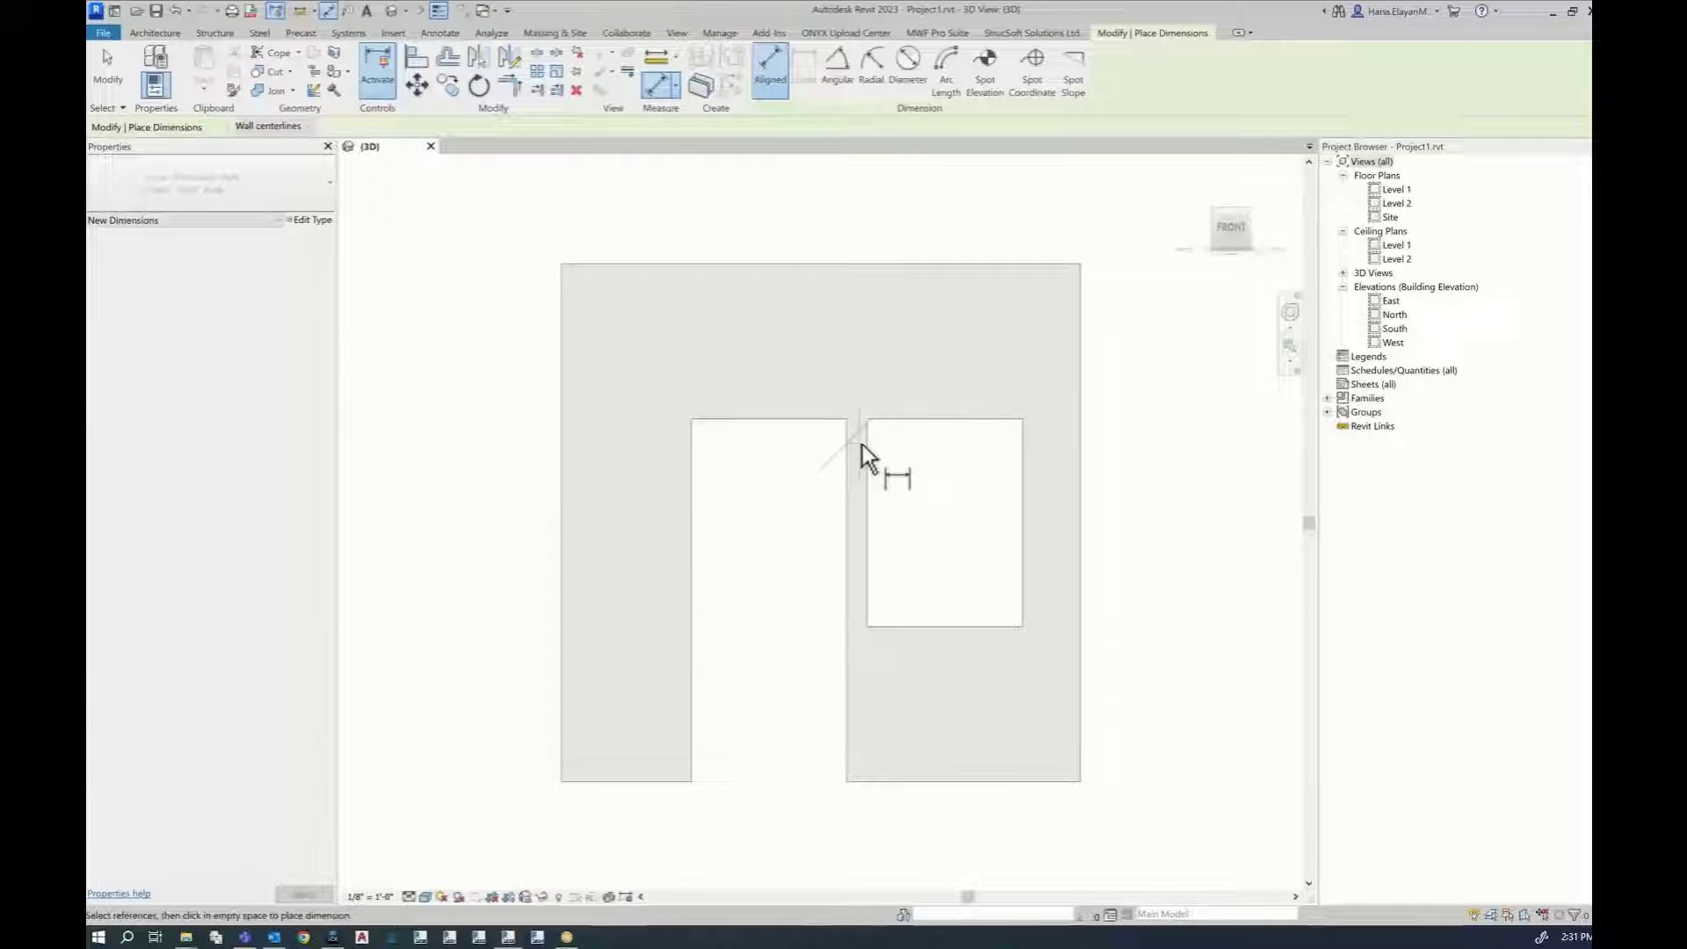
pyautogui.click(867, 446)
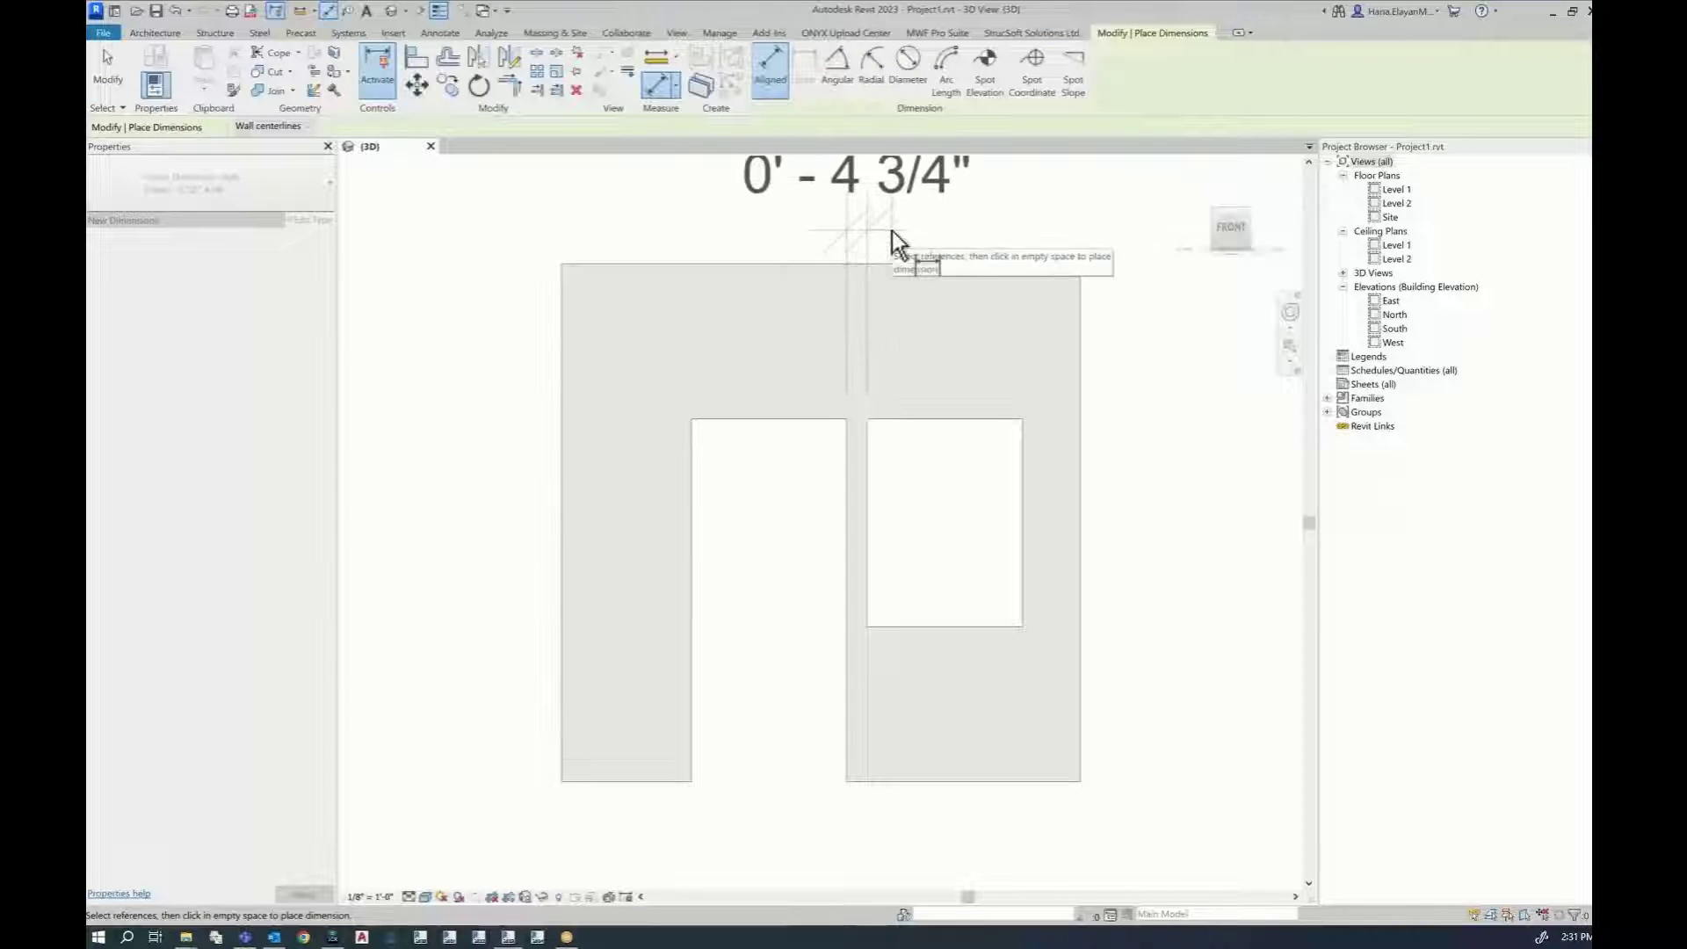
pyautogui.click(893, 231)
pyautogui.scroll(-1, 912, 343)
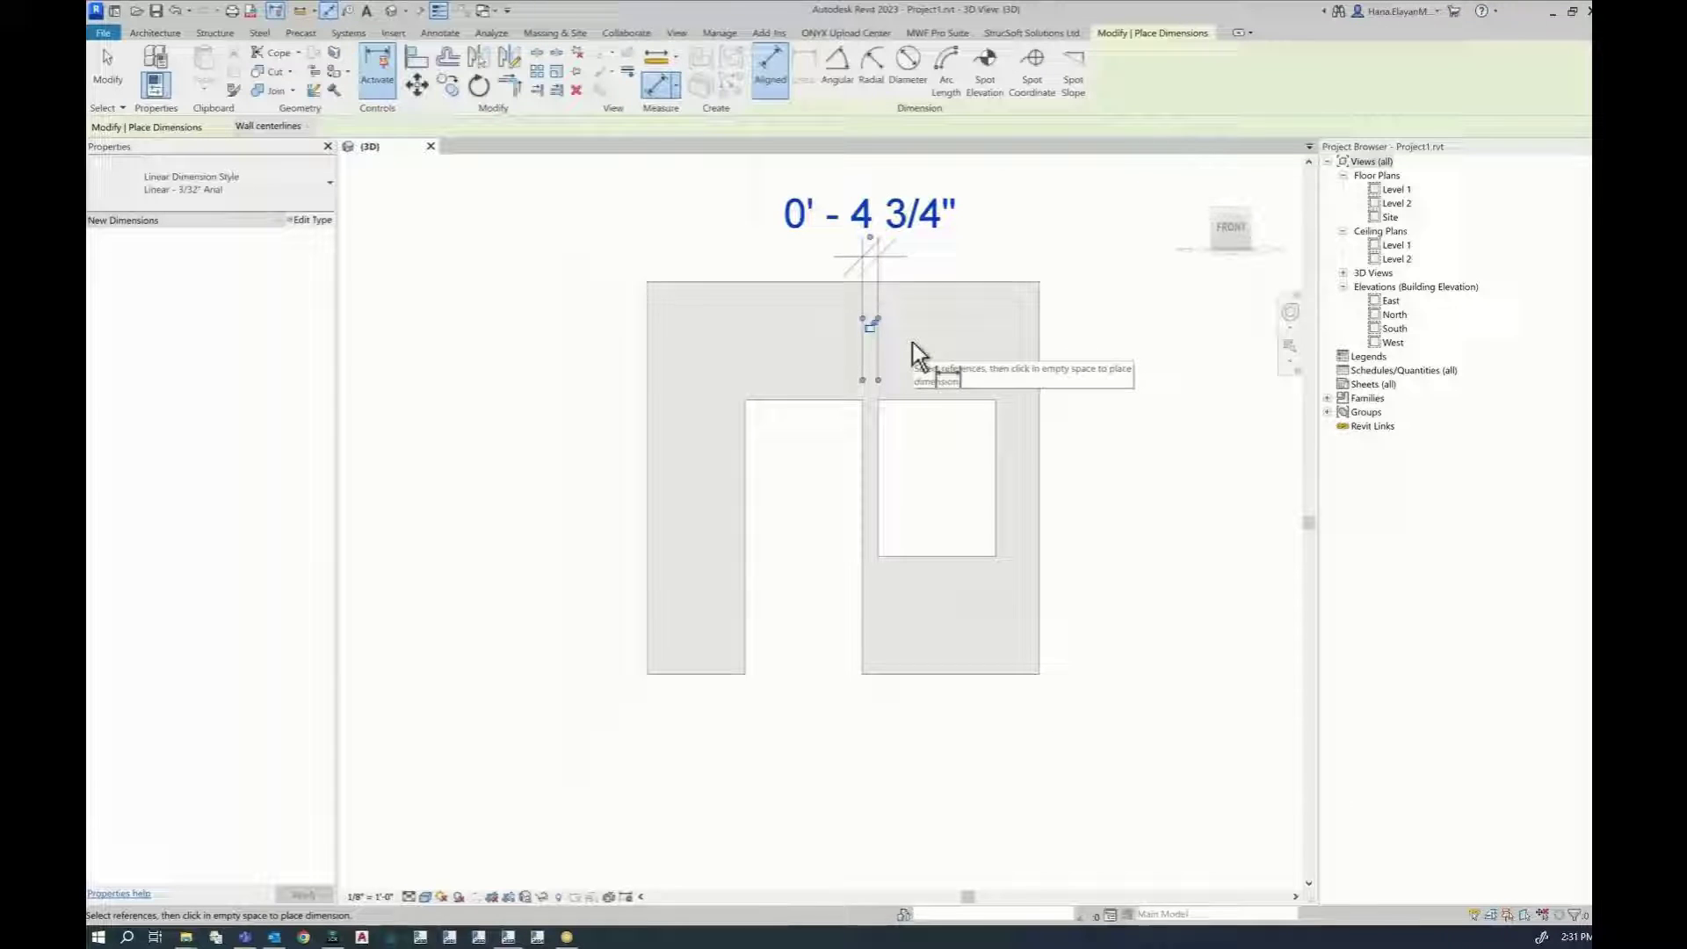
pyautogui.press('Escape')
pyautogui.press('Escape')
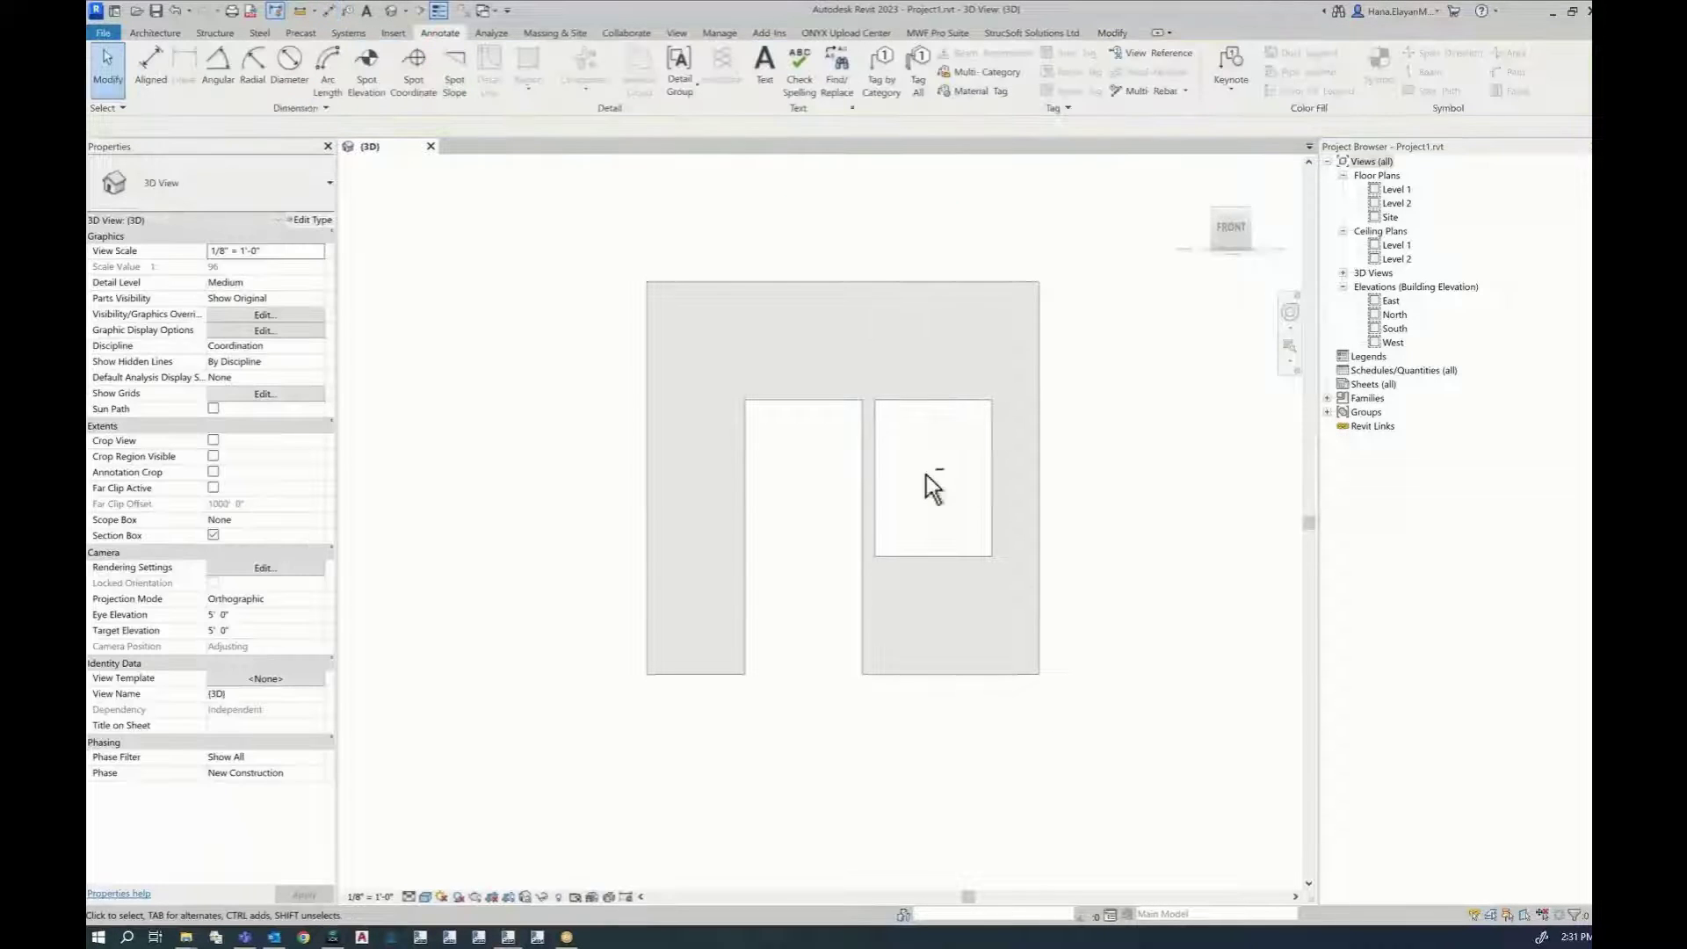
# Start creating a framing panel for the Generic - 8" wall and choose the Wood template
pyautogui.moveTo(926, 475)
pyautogui.keyDown('shift'); pyautogui.mouseDown(button='middle')
pyautogui.moveTo(945, 527)
pyautogui.moveTo(1024, 572)
pyautogui.moveTo(1020, 651)
pyautogui.moveTo(986, 618)
pyautogui.mouseUp(button='middle'); pyautogui.keyUp('shift')
pyautogui.click(989, 619)
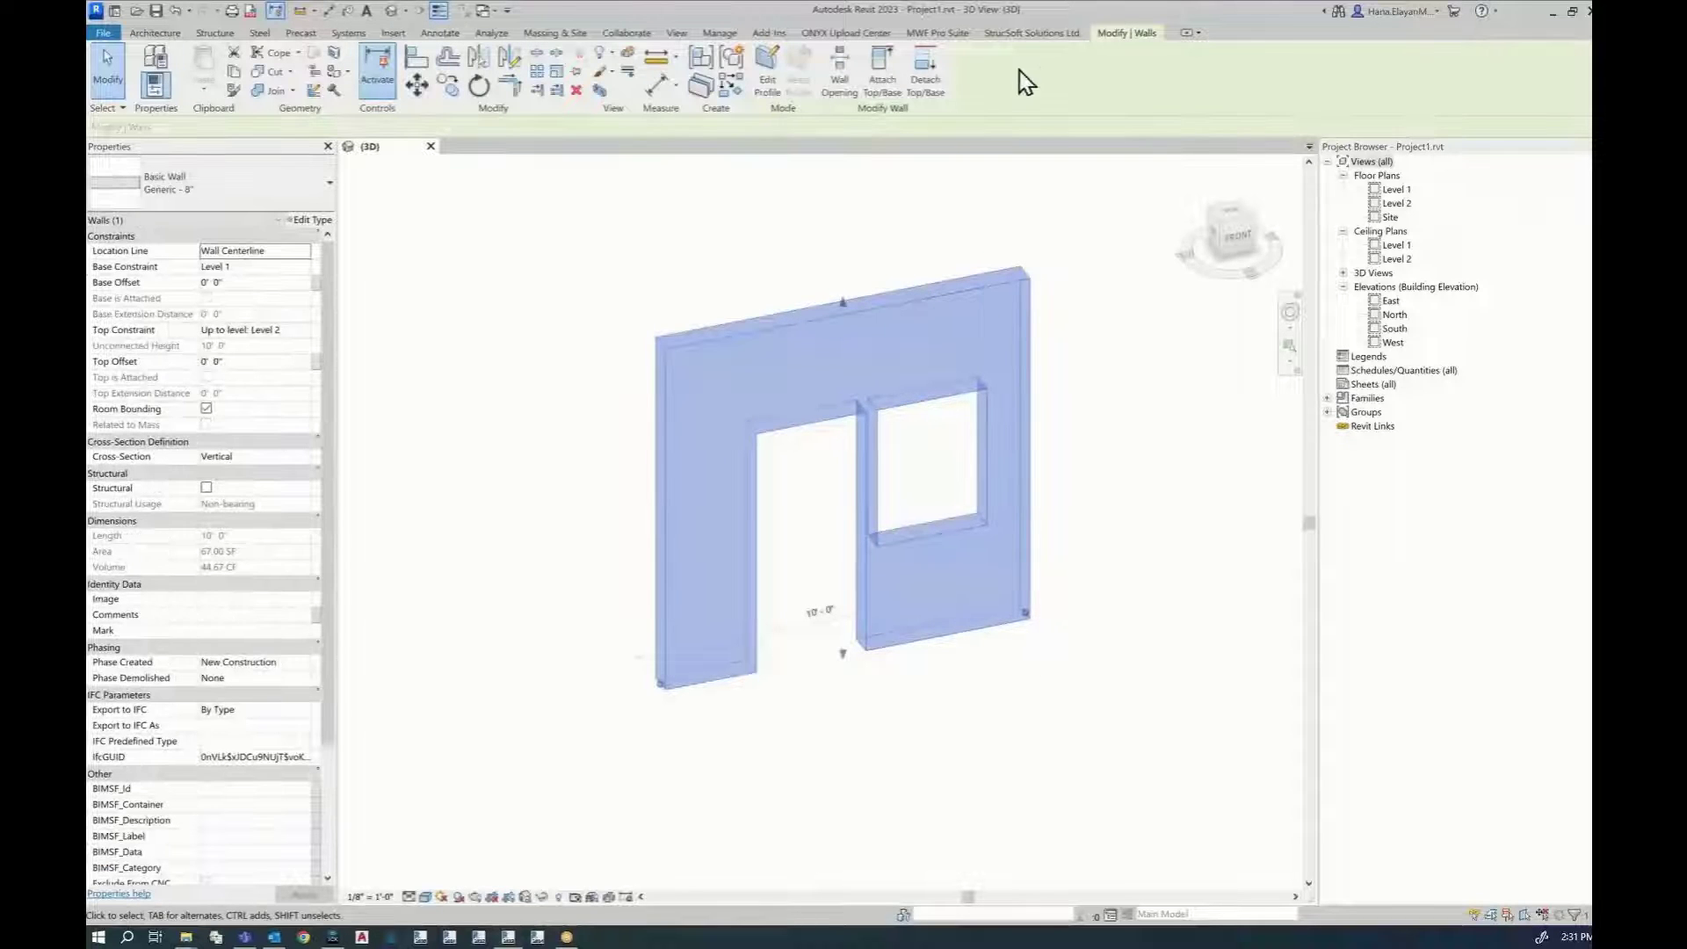
pyautogui.click(942, 33)
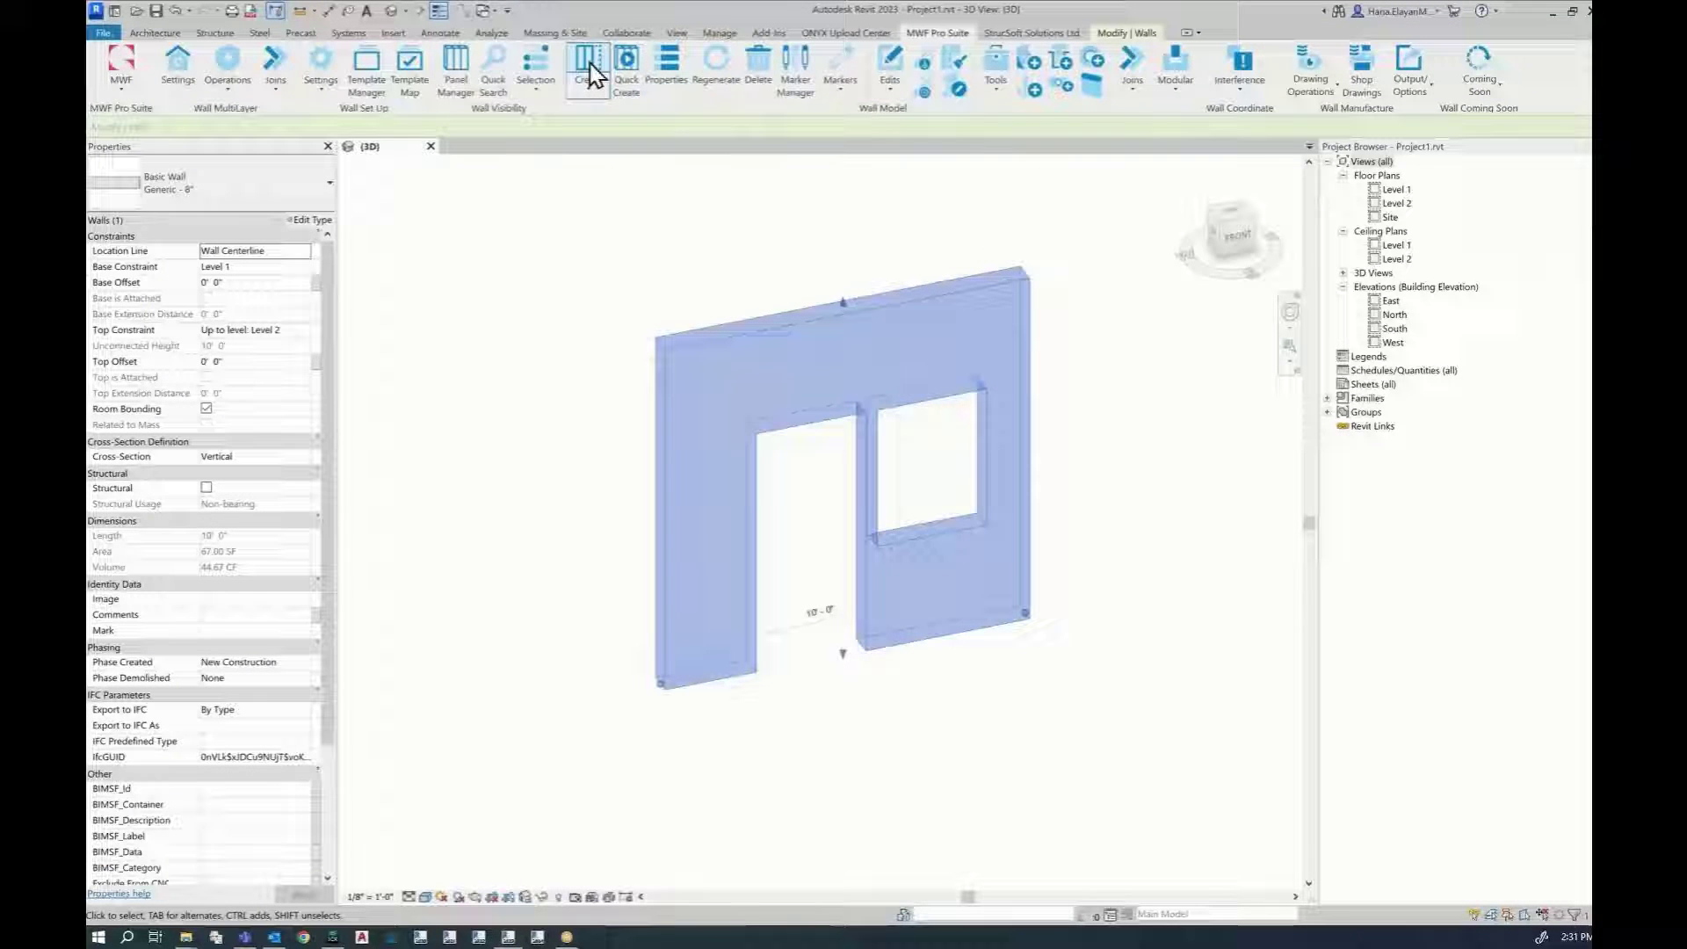
pyautogui.click(589, 64)
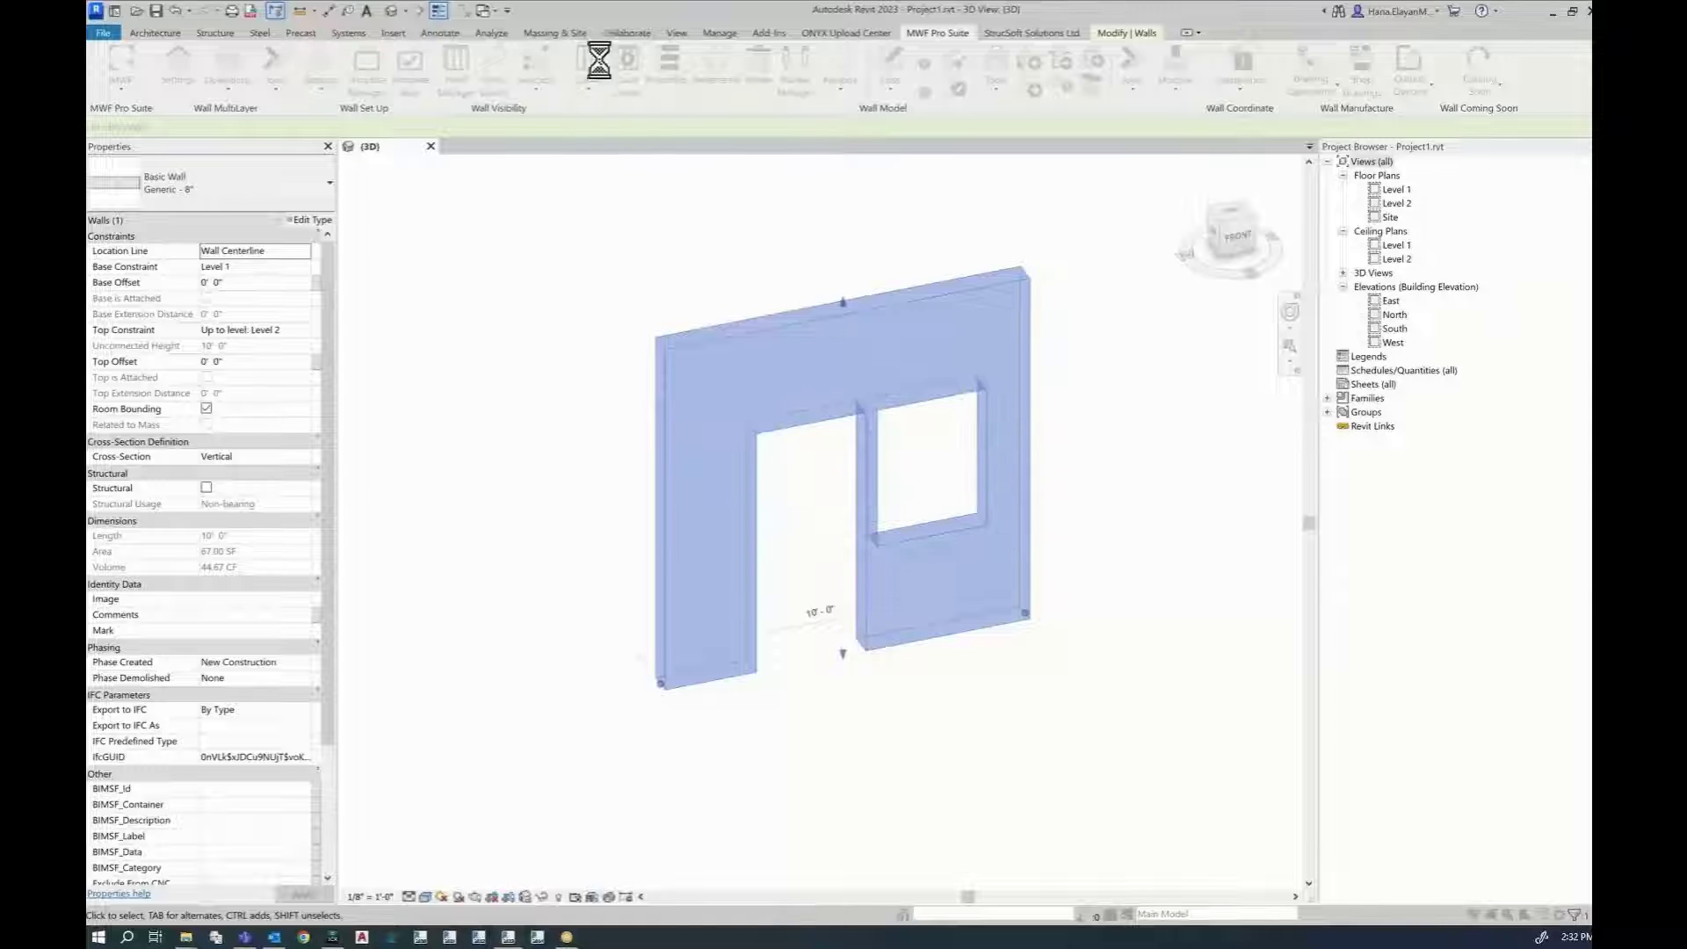
pyautogui.moveTo(856, 289); pyautogui.dragTo(1075, 241)
pyautogui.click(1039, 591)
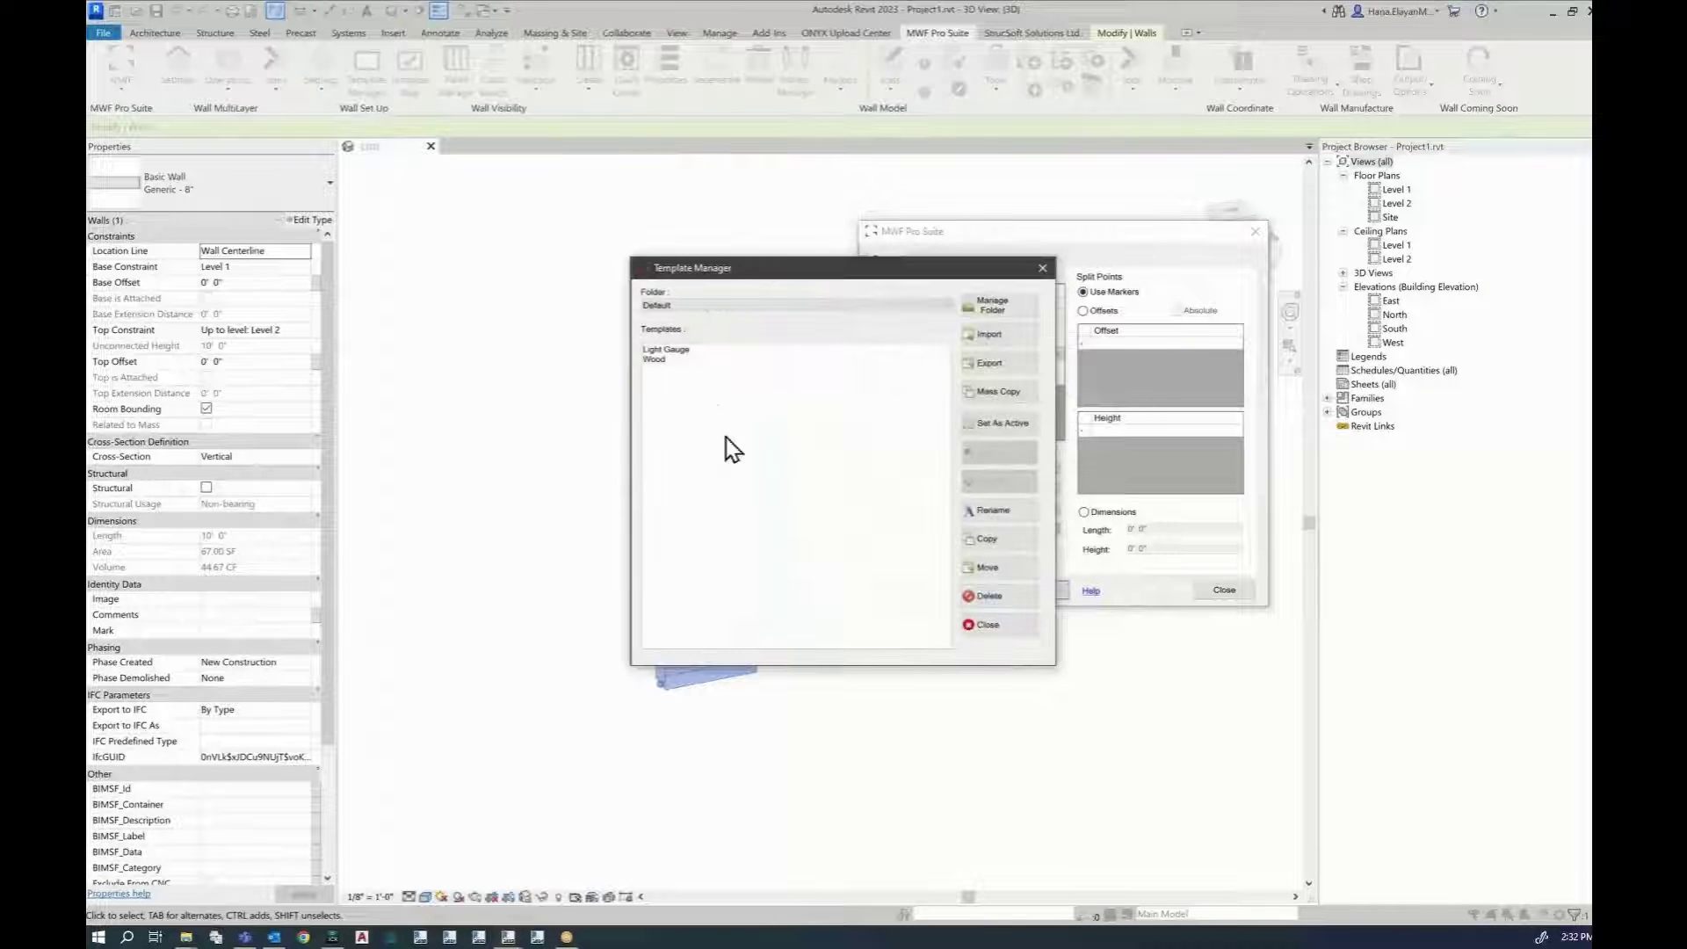
pyautogui.click(656, 361)
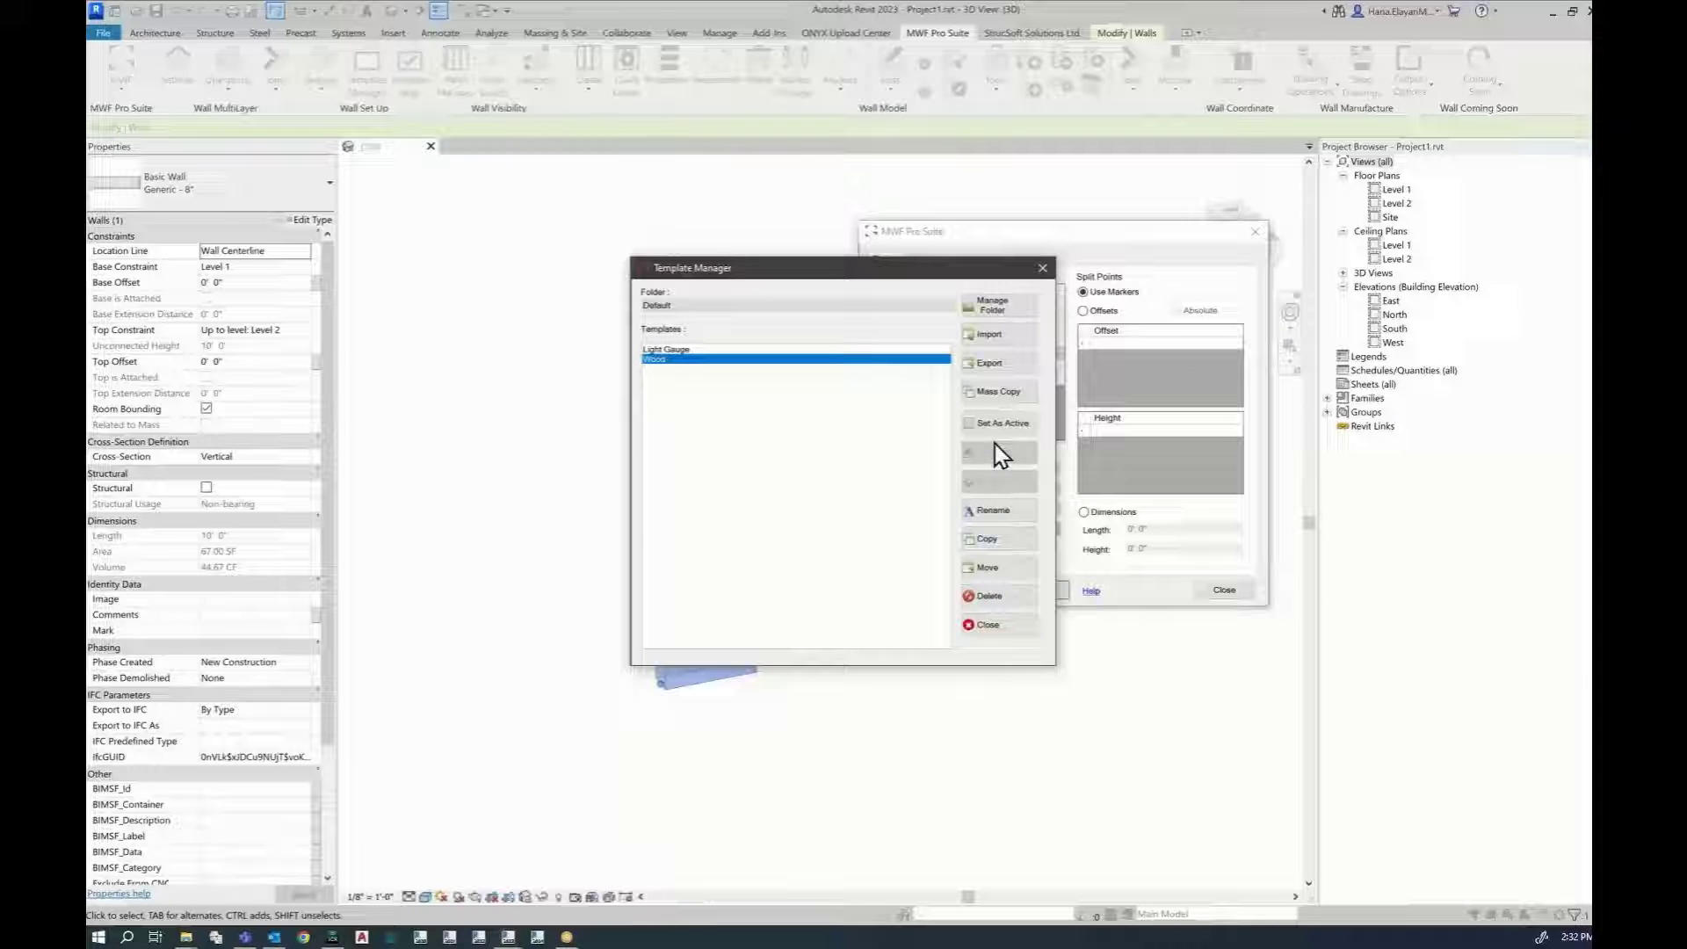
pyautogui.click(986, 625)
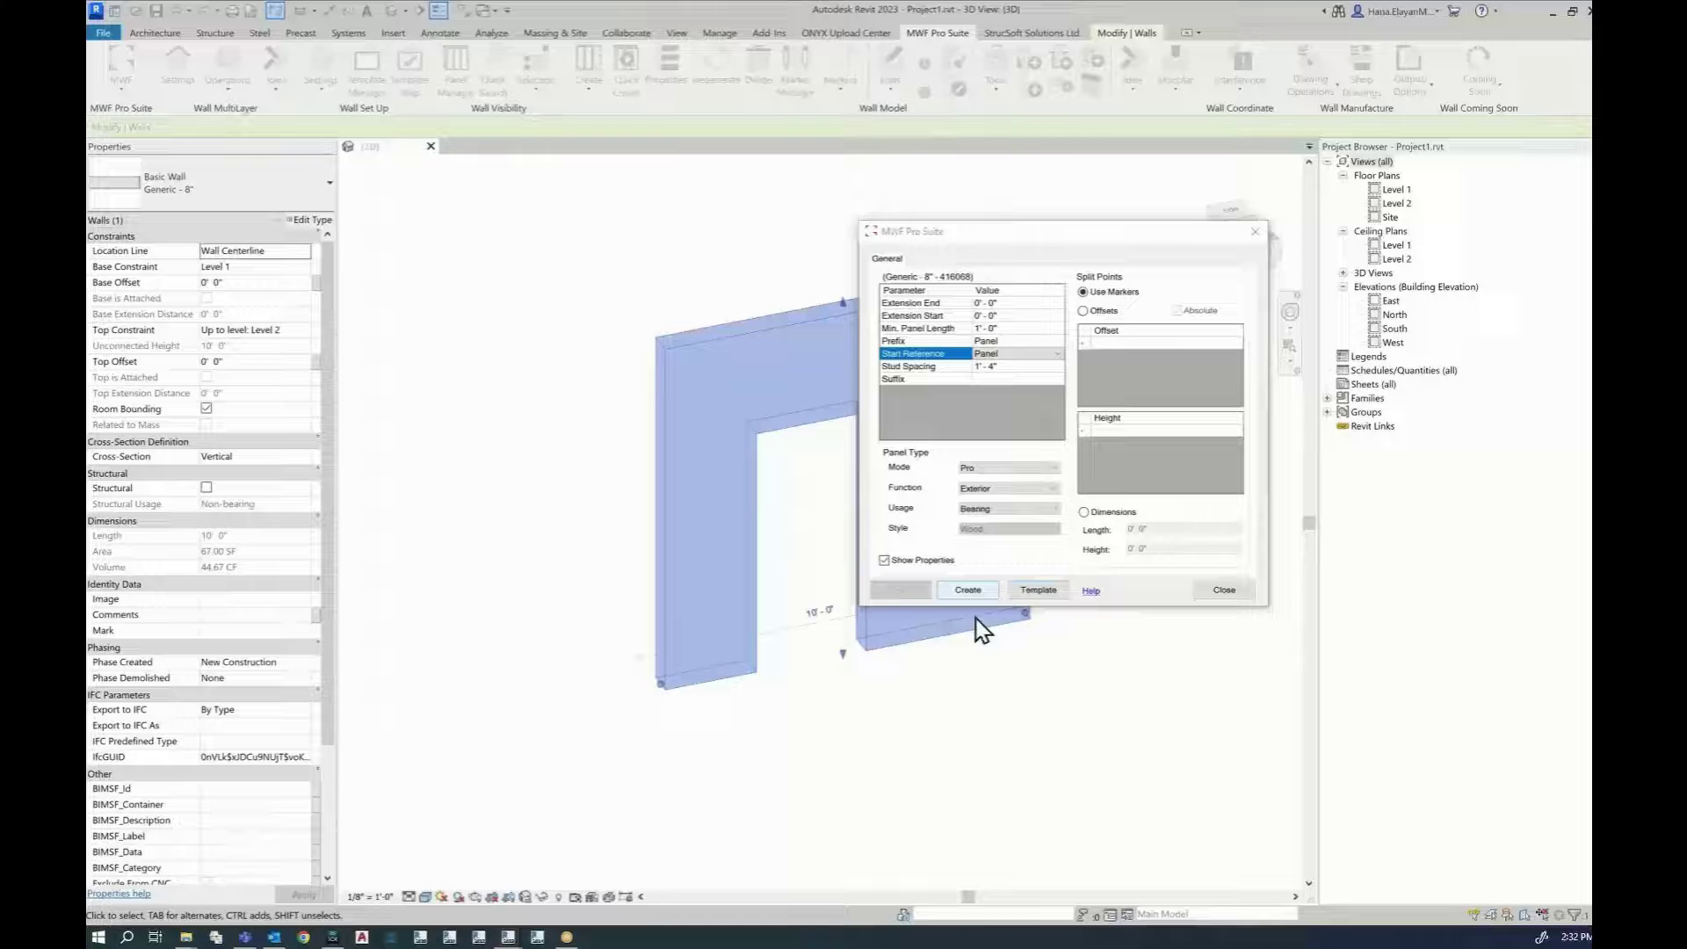
# Create the 2x6 wood framing panel on the wall, accept its panel properties and inspect the framing around the openings
pyautogui.click(970, 591)
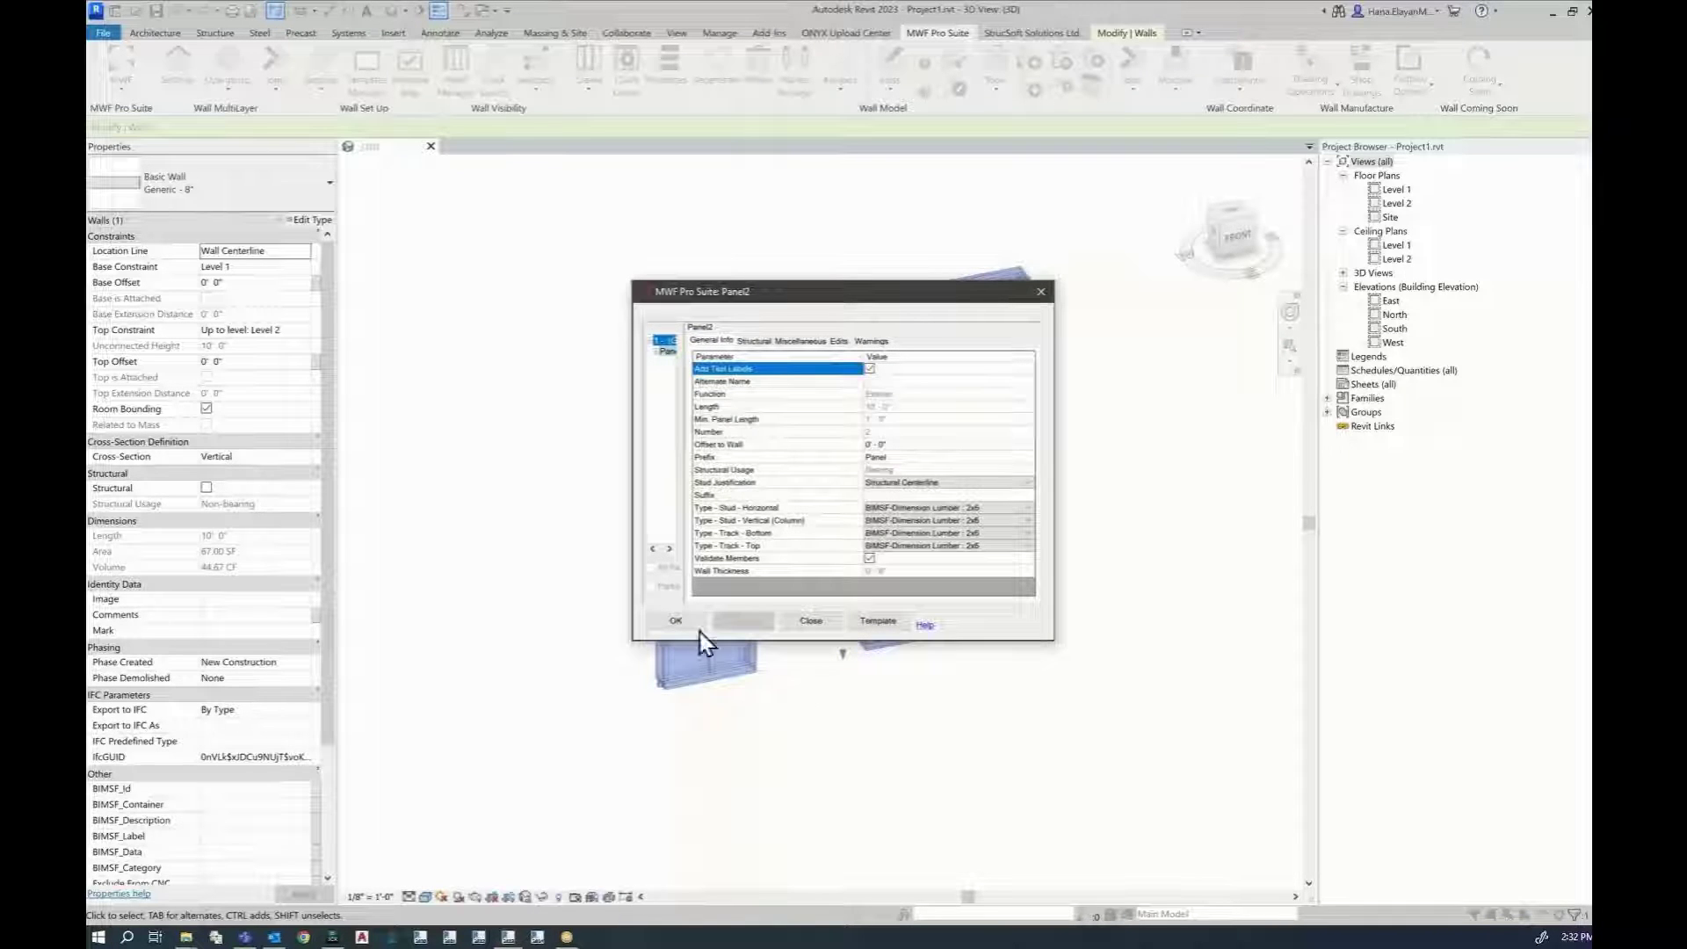
pyautogui.click(691, 623)
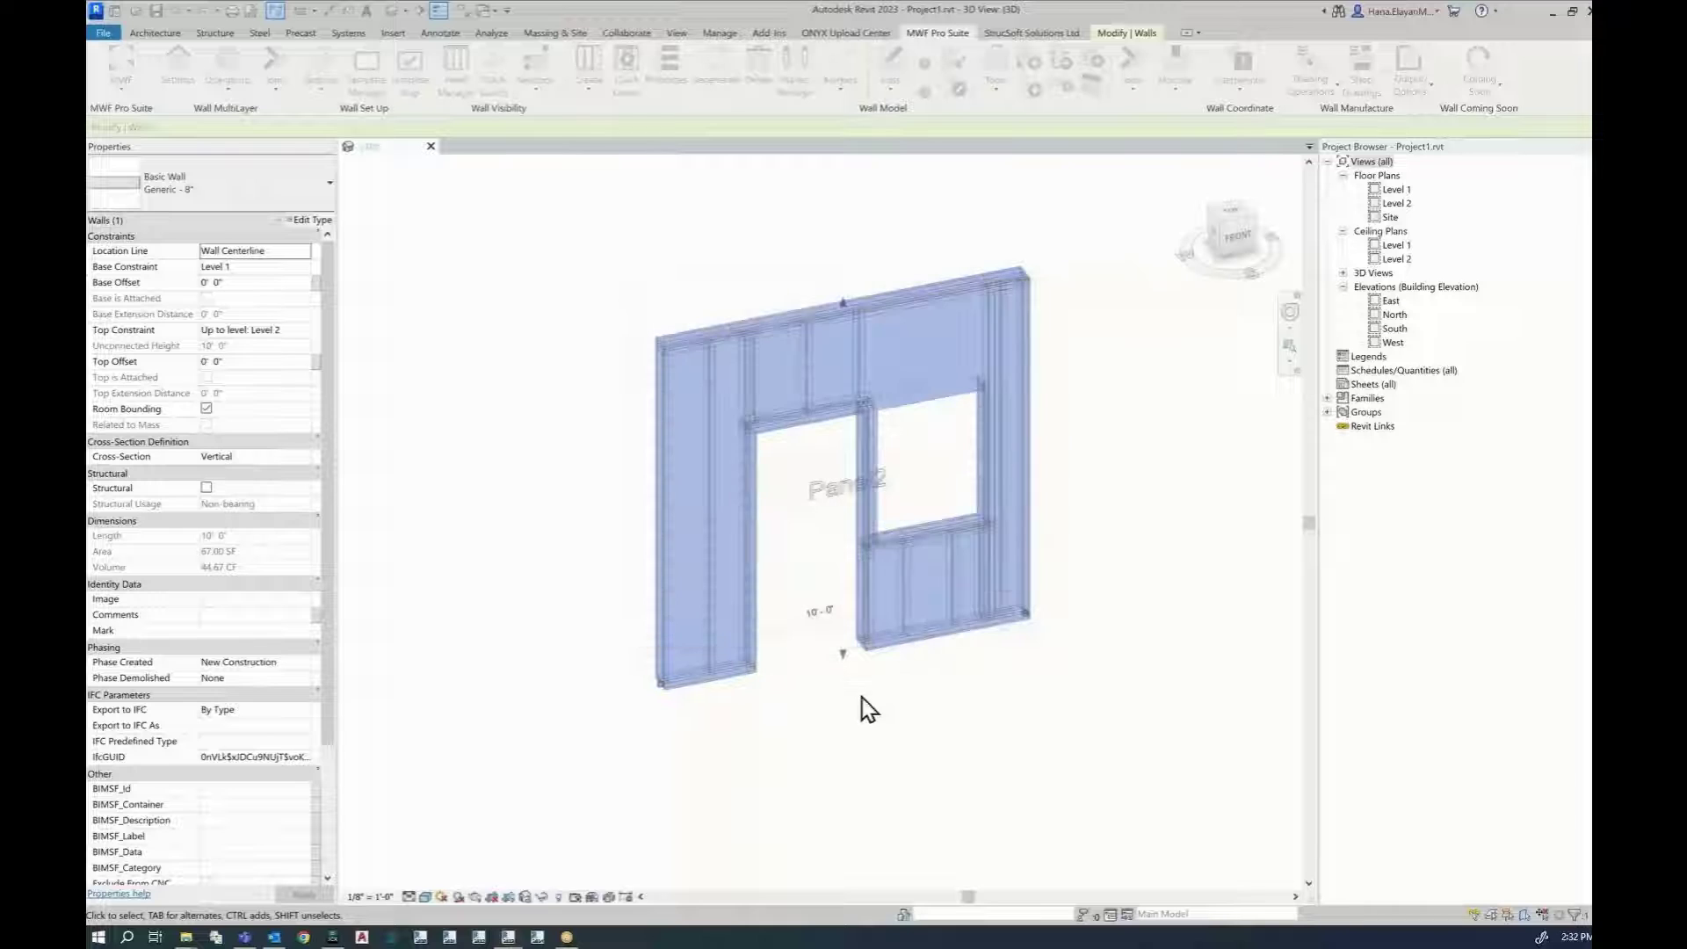
pyautogui.click(934, 731)
pyautogui.moveTo(955, 615)
pyautogui.keyDown('shift'); pyautogui.mouseDown(button='middle')
pyautogui.moveTo(960, 640)
pyautogui.moveTo(836, 633)
pyautogui.moveTo(753, 595)
pyautogui.moveTo(778, 617)
pyautogui.moveTo(953, 648)
pyautogui.moveTo(1010, 595)
pyautogui.moveTo(994, 659)
pyautogui.moveTo(831, 658)
pyautogui.moveTo(802, 614)
pyautogui.moveTo(972, 603)
pyautogui.moveTo(996, 567)
pyautogui.moveTo(934, 641)
pyautogui.mouseUp(button='middle'); pyautogui.keyUp('shift')
pyautogui.scroll(4, 805, 572)
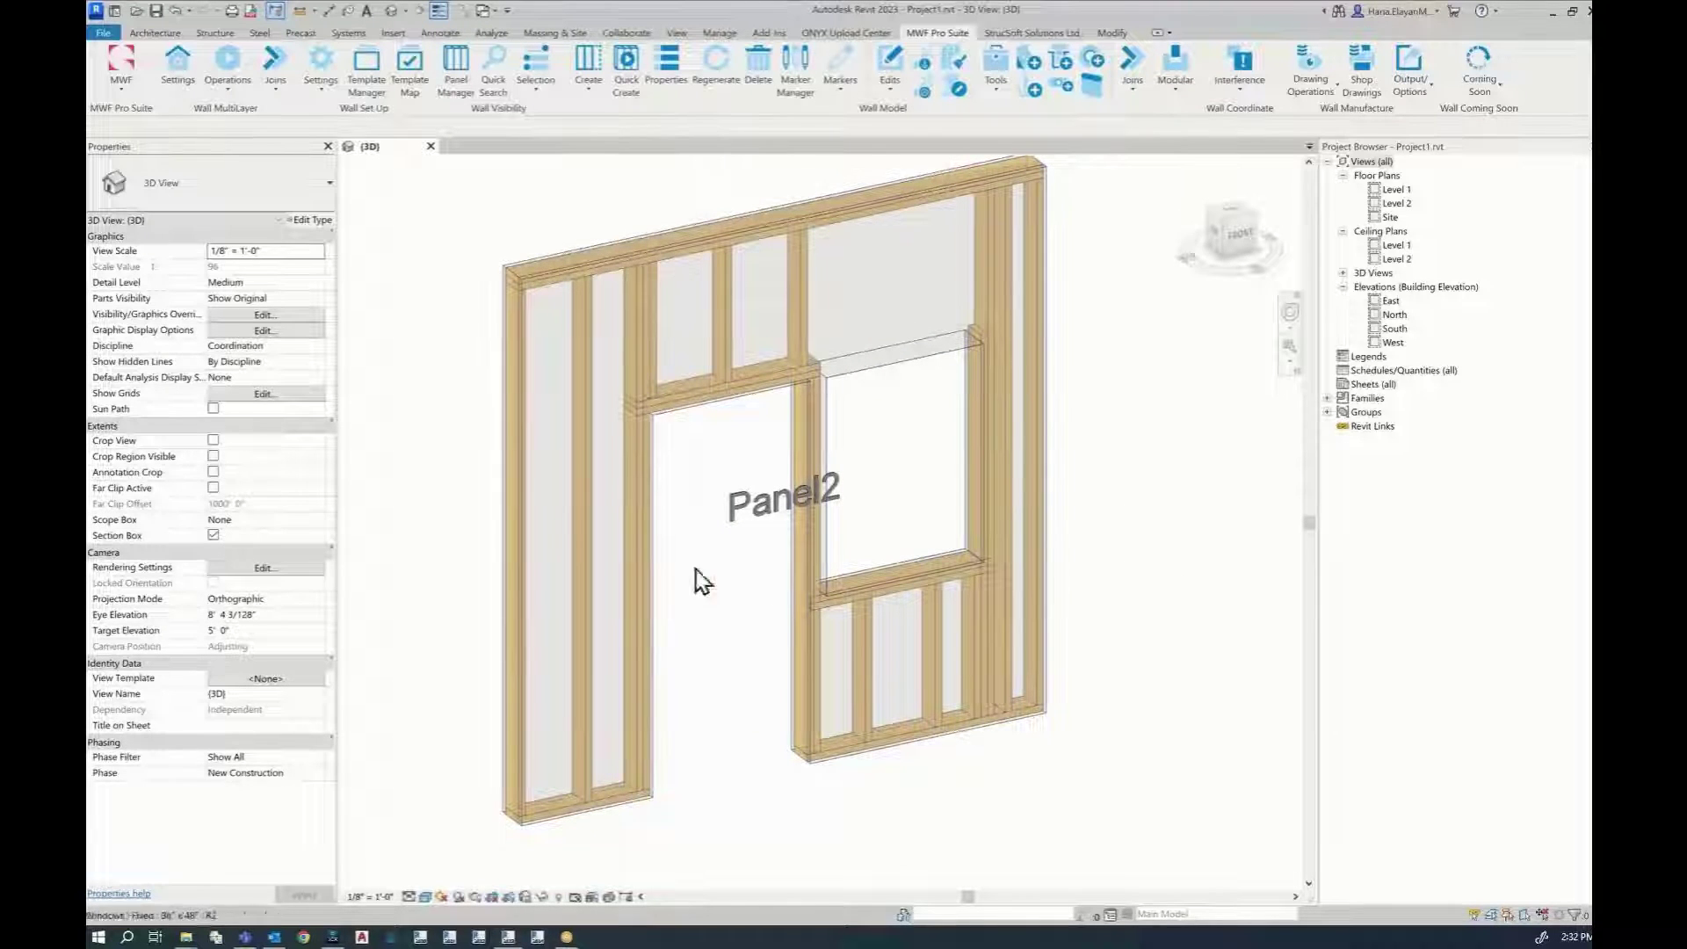
pyautogui.scroll(-3, 893, 508)
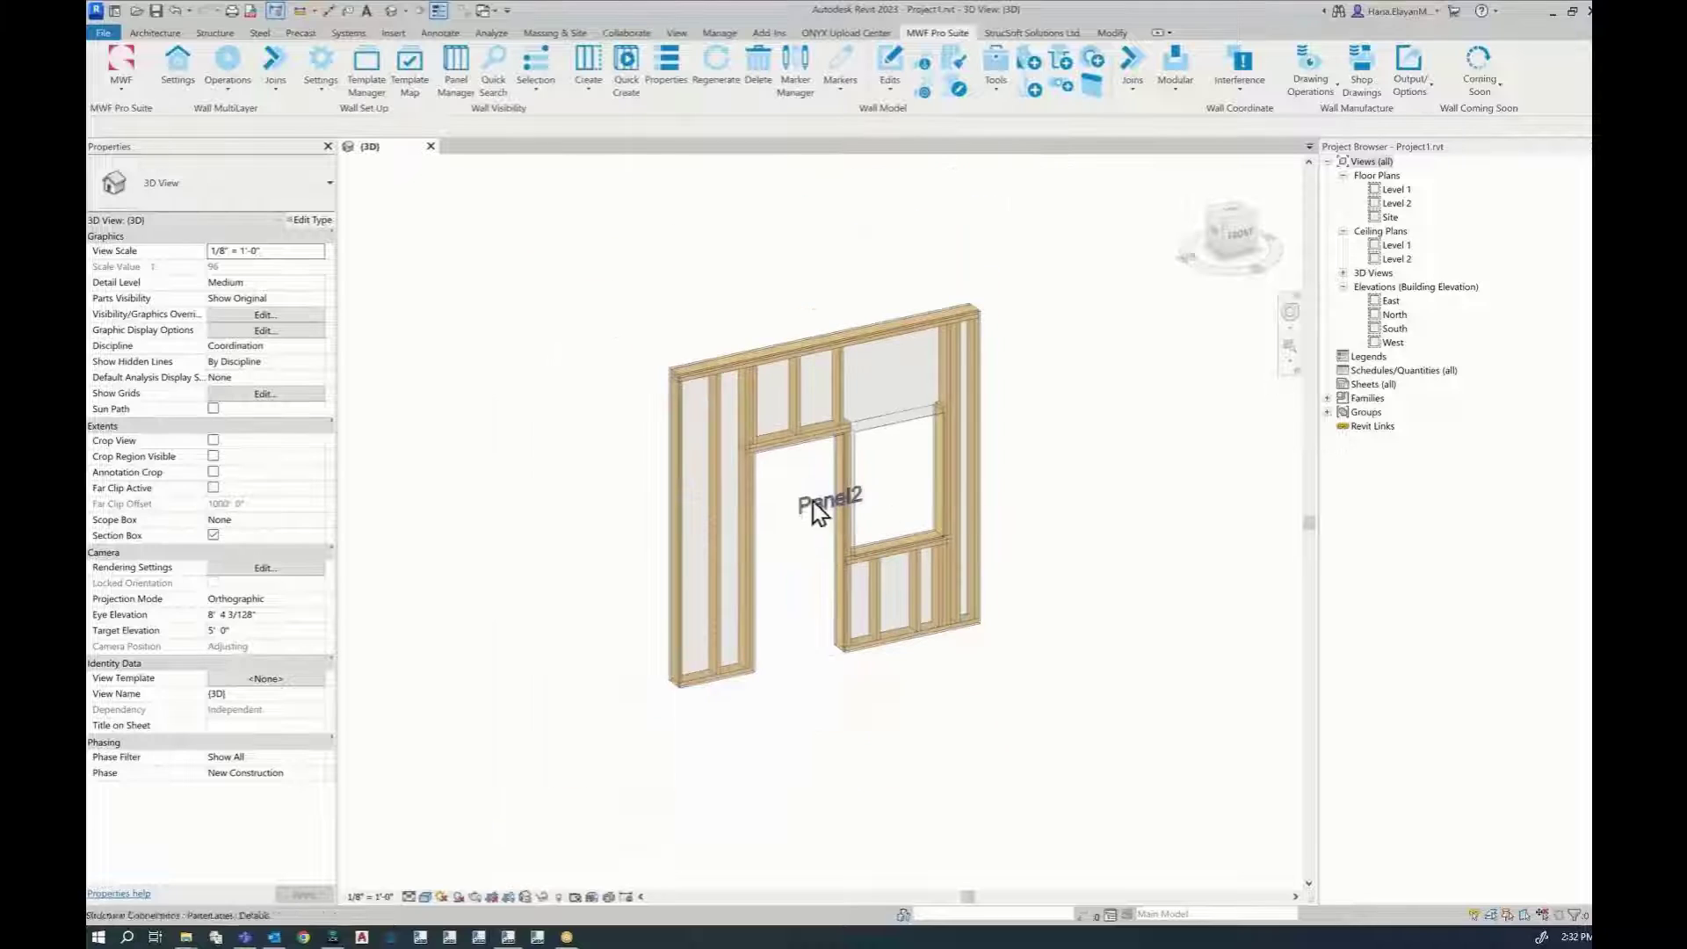
# Try to nudge the door opening away from the window to widen the gap between them
pyautogui.click(789, 457)
pyautogui.press('Left')
pyautogui.press('Left')
pyautogui.press('Left')
pyautogui.press('Left')
pyautogui.press('Left')
pyautogui.press('Left')
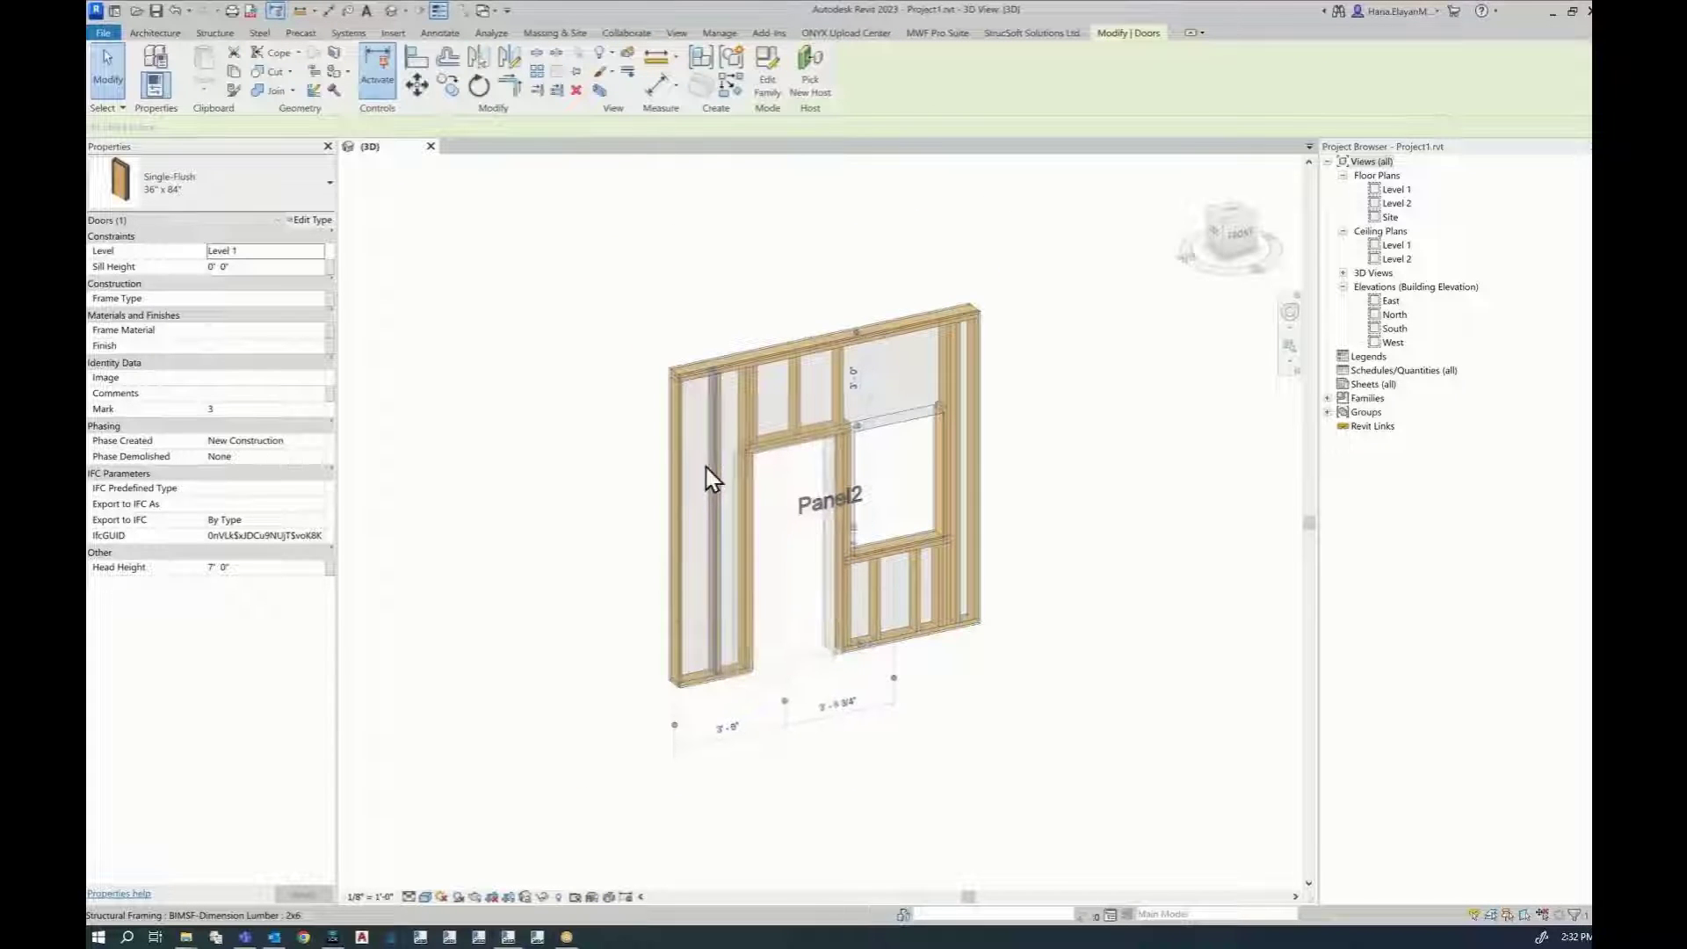
pyautogui.click(915, 425)
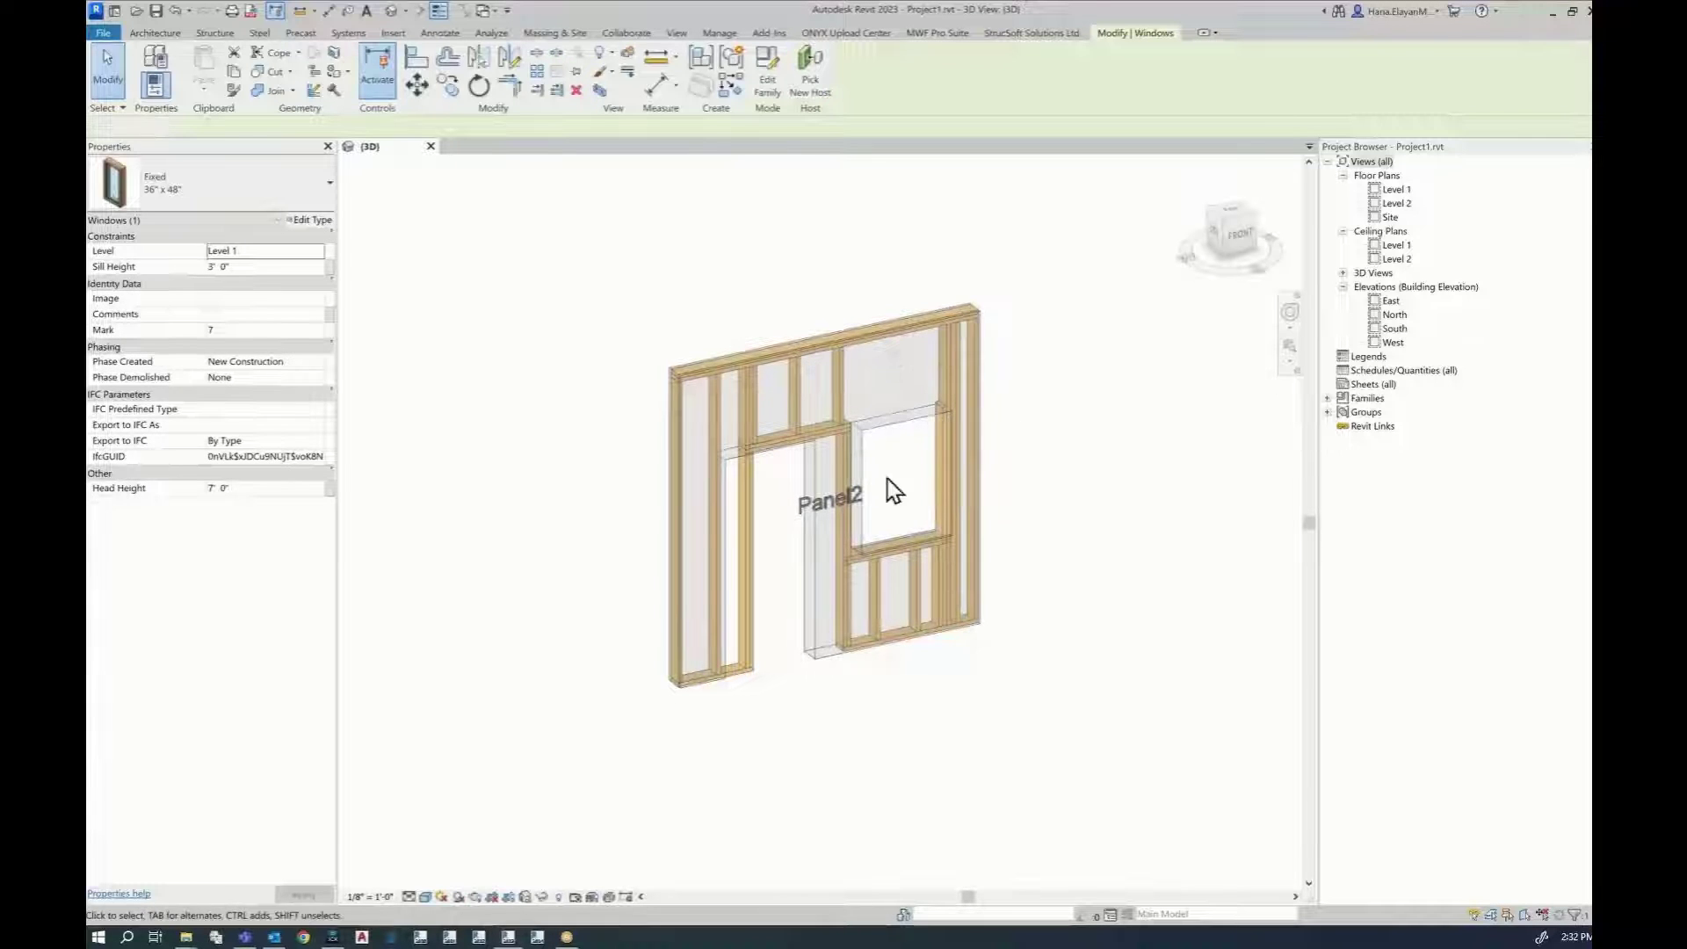
pyautogui.press('Escape')
pyautogui.click(833, 389)
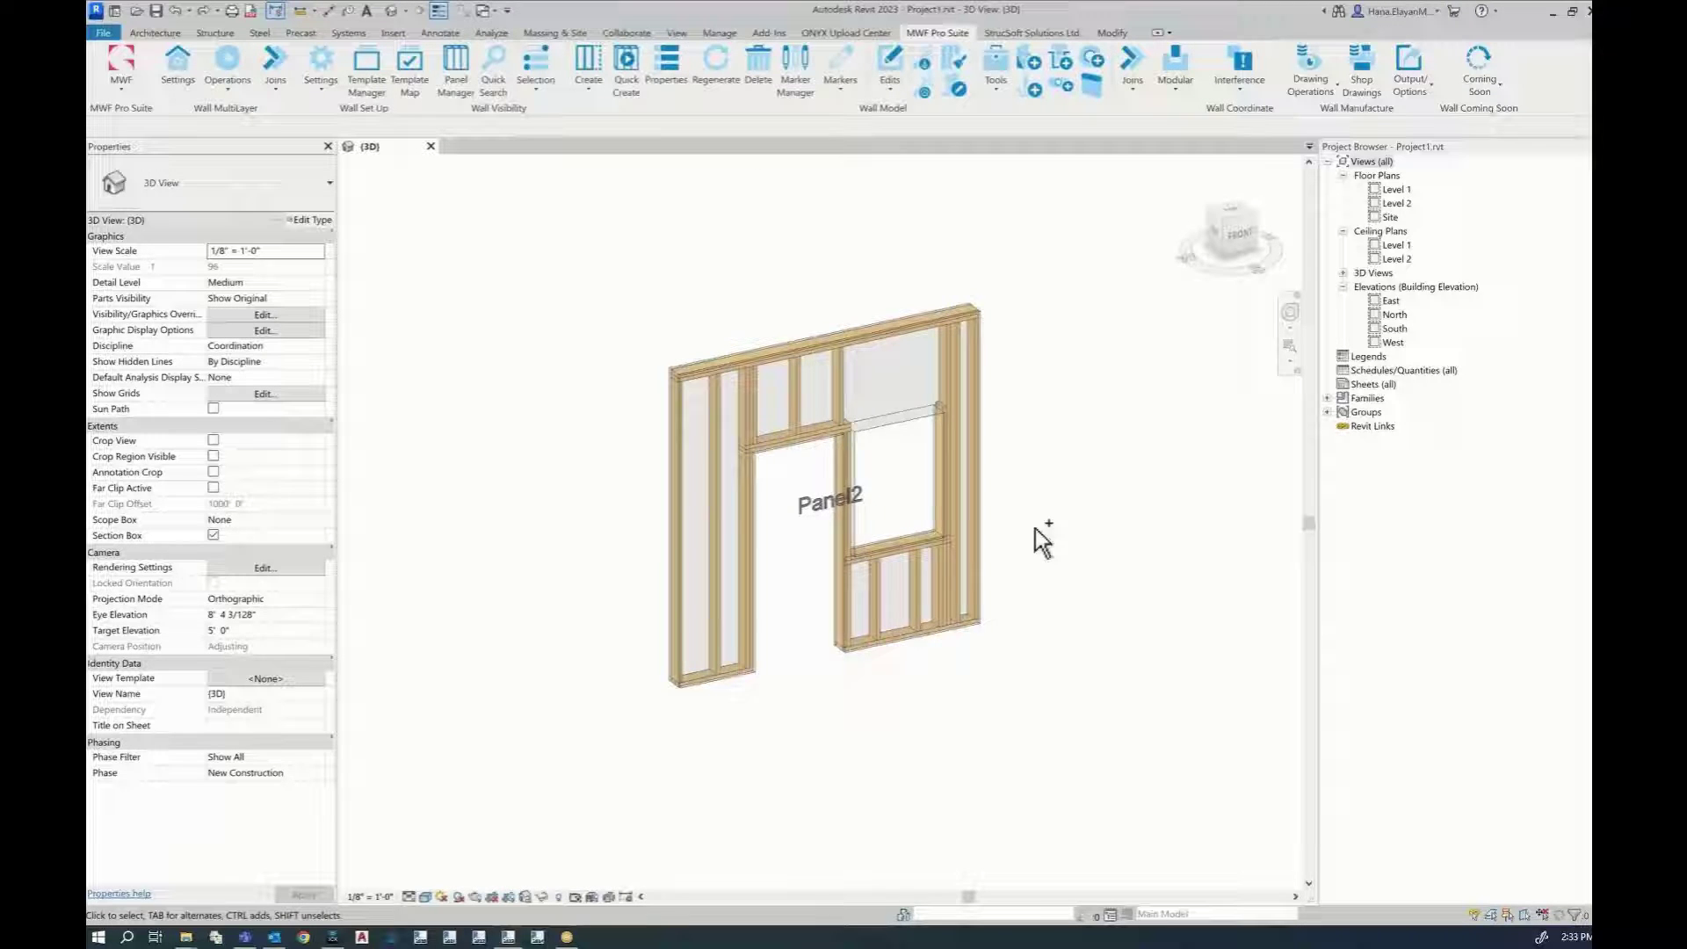
# Open the framed wall panel's properties and turn off Split Bottom Track in its track settings
pyautogui.scroll(5, 1037, 536)
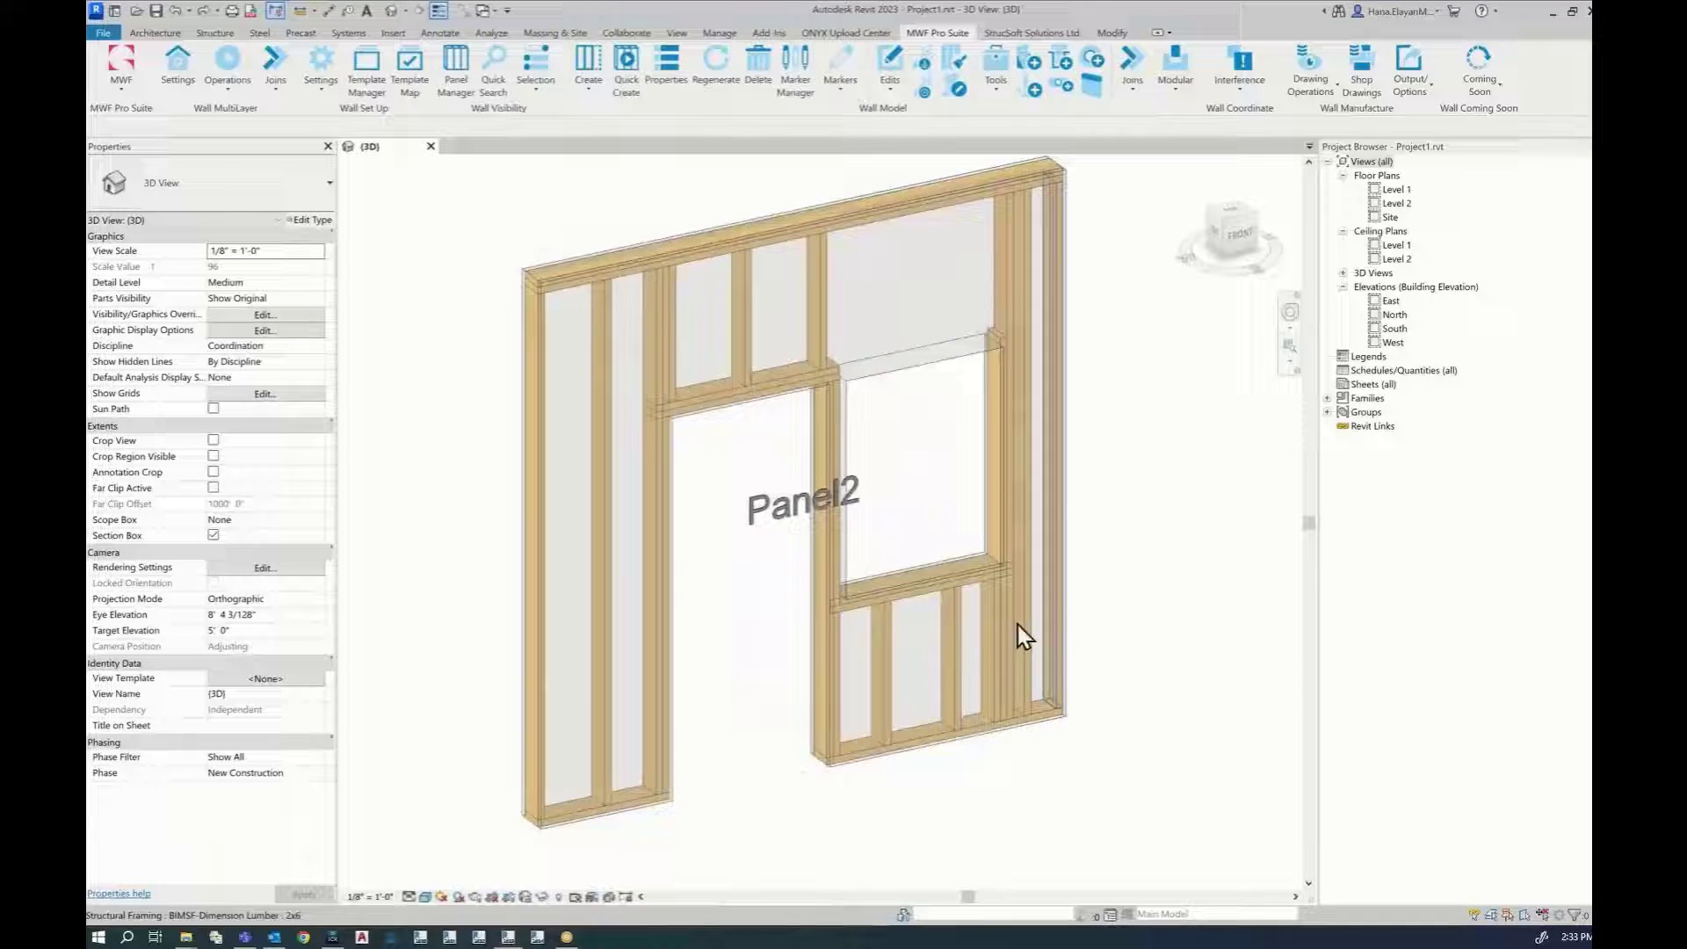
pyautogui.scroll(-2, 1020, 634)
pyautogui.click(946, 571)
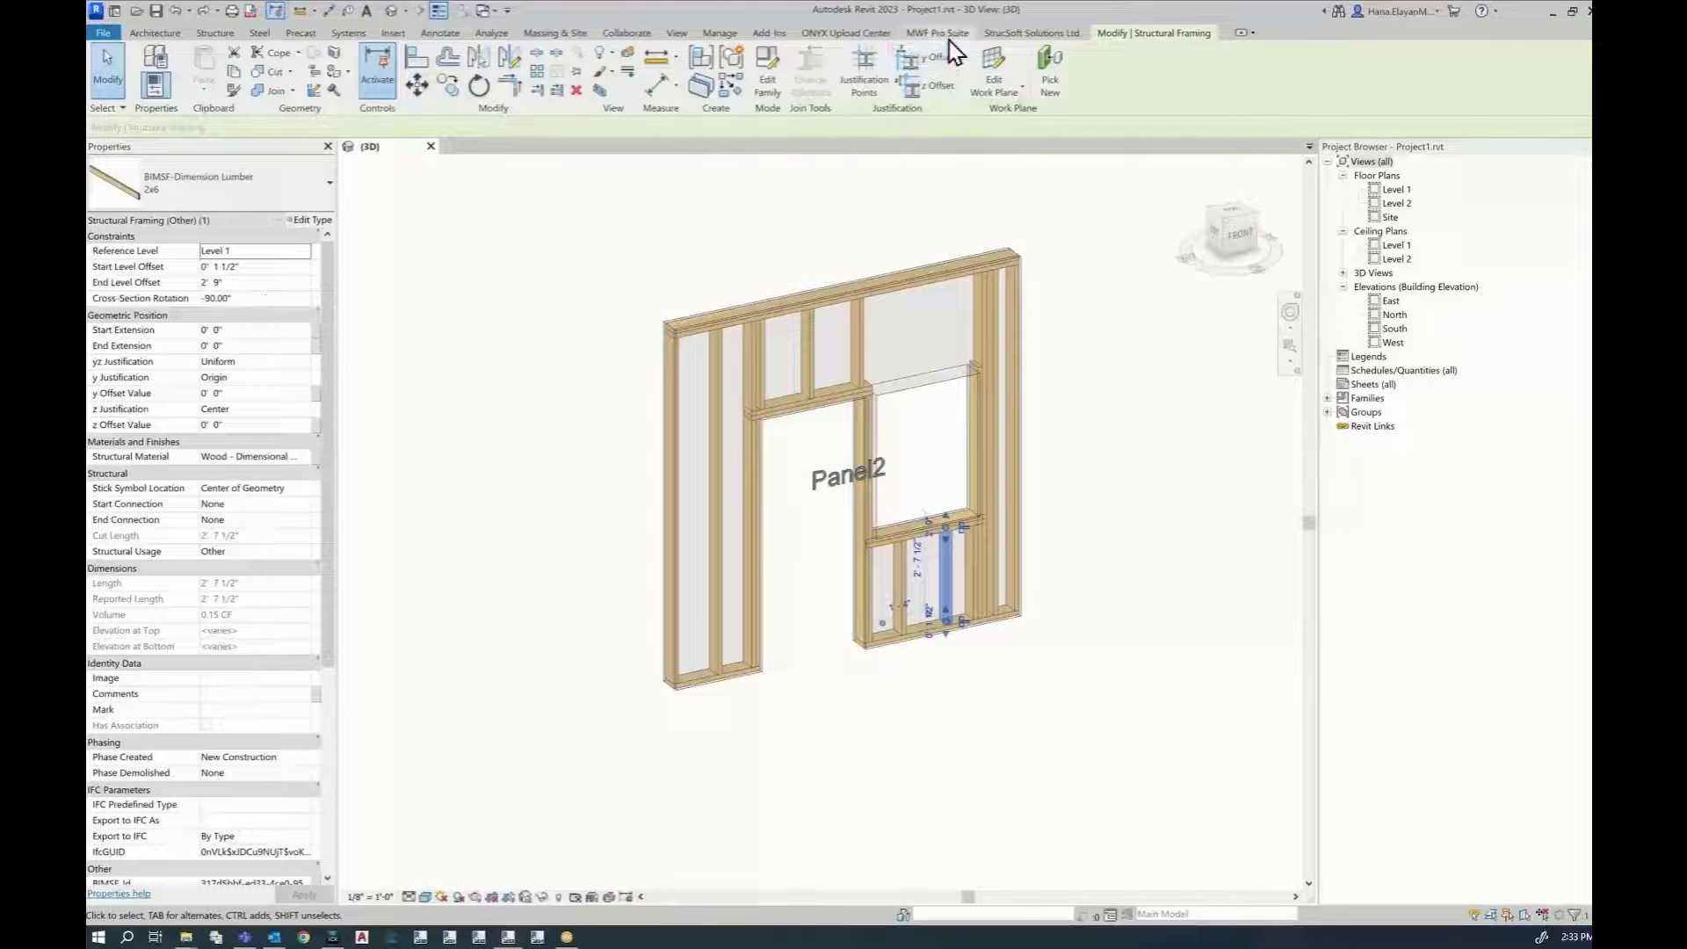
pyautogui.click(671, 79)
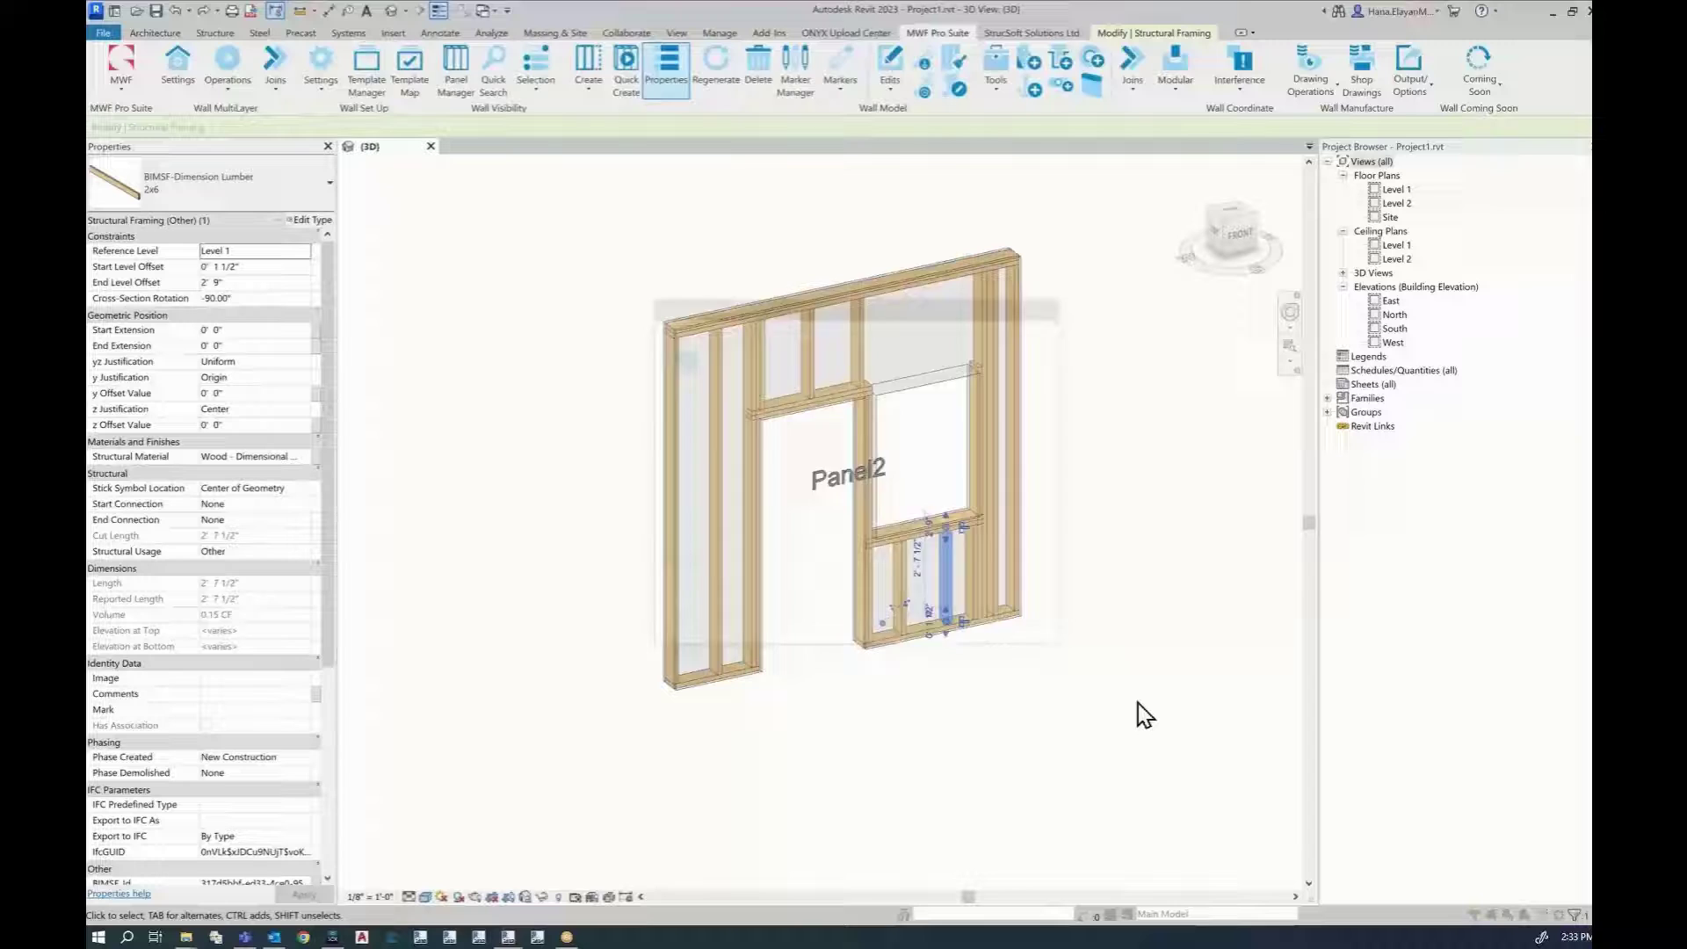
pyautogui.moveTo(858, 297); pyautogui.dragTo(1261, 291)
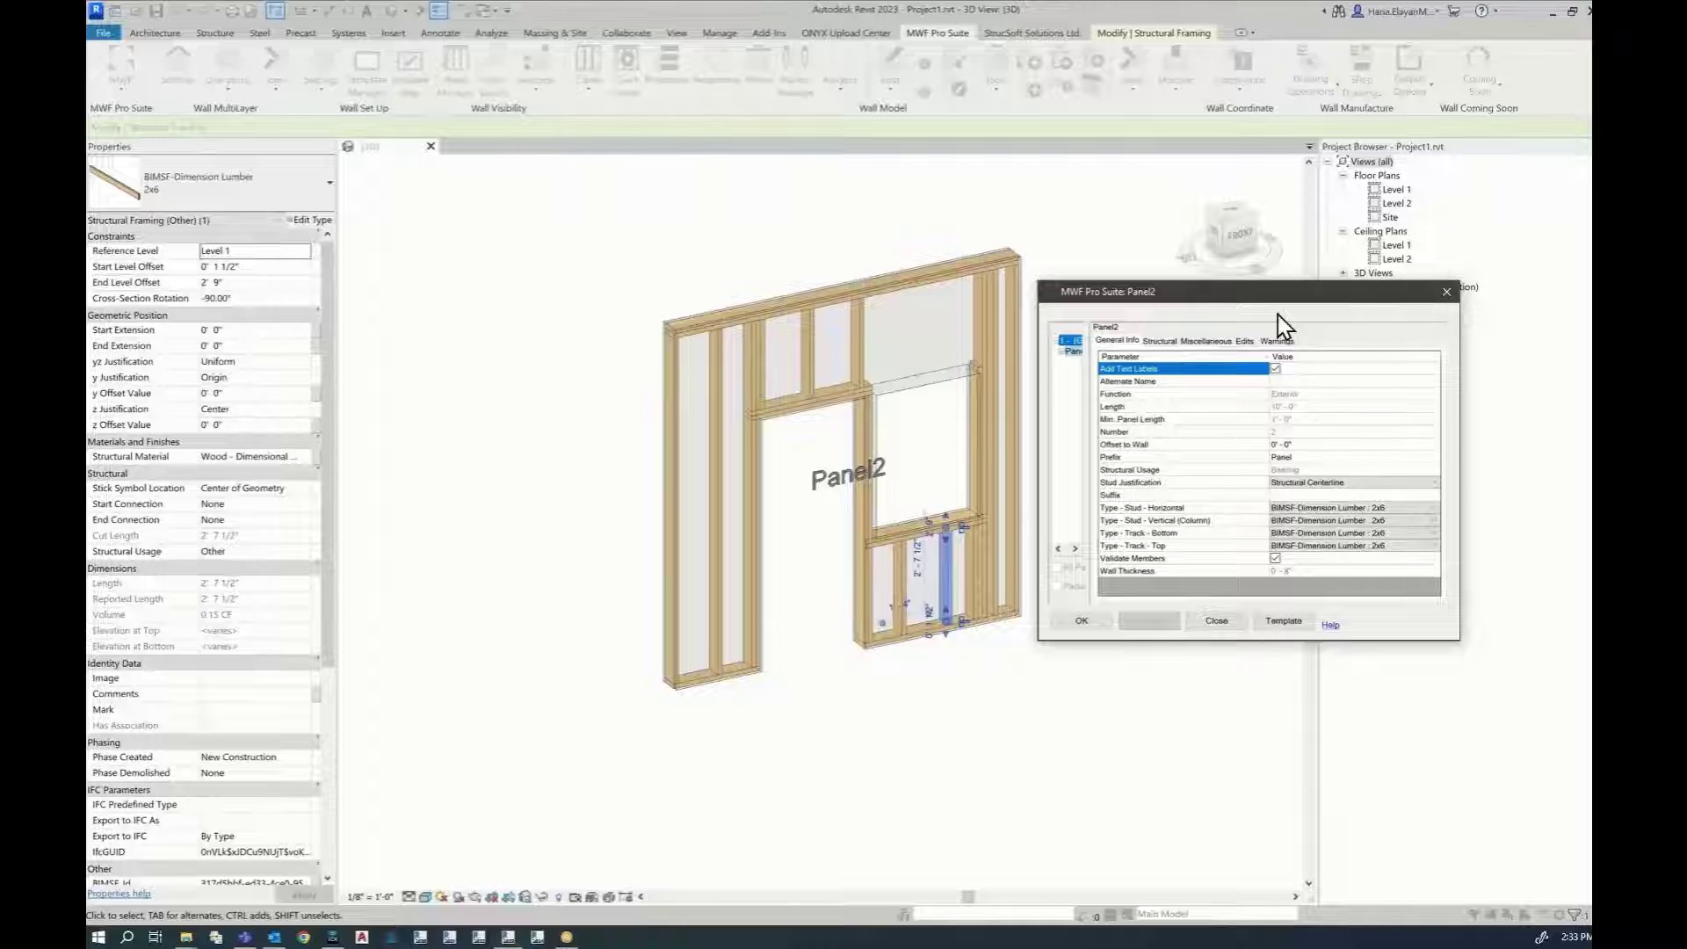
pyautogui.click(1205, 343)
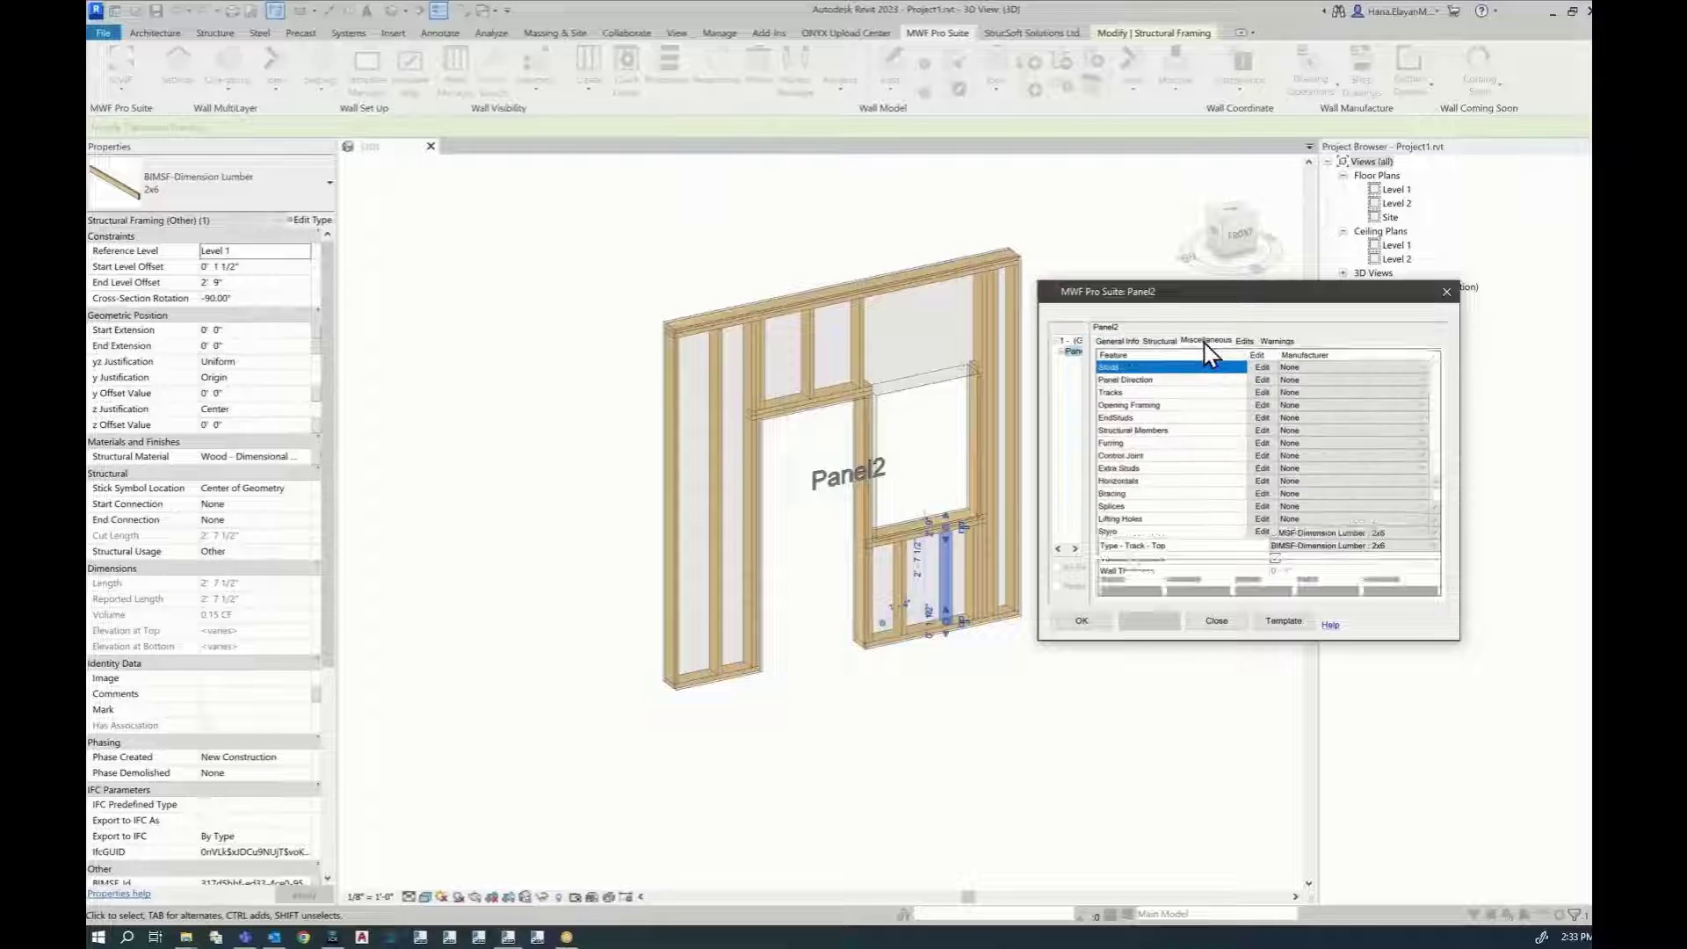
pyautogui.click(1263, 393)
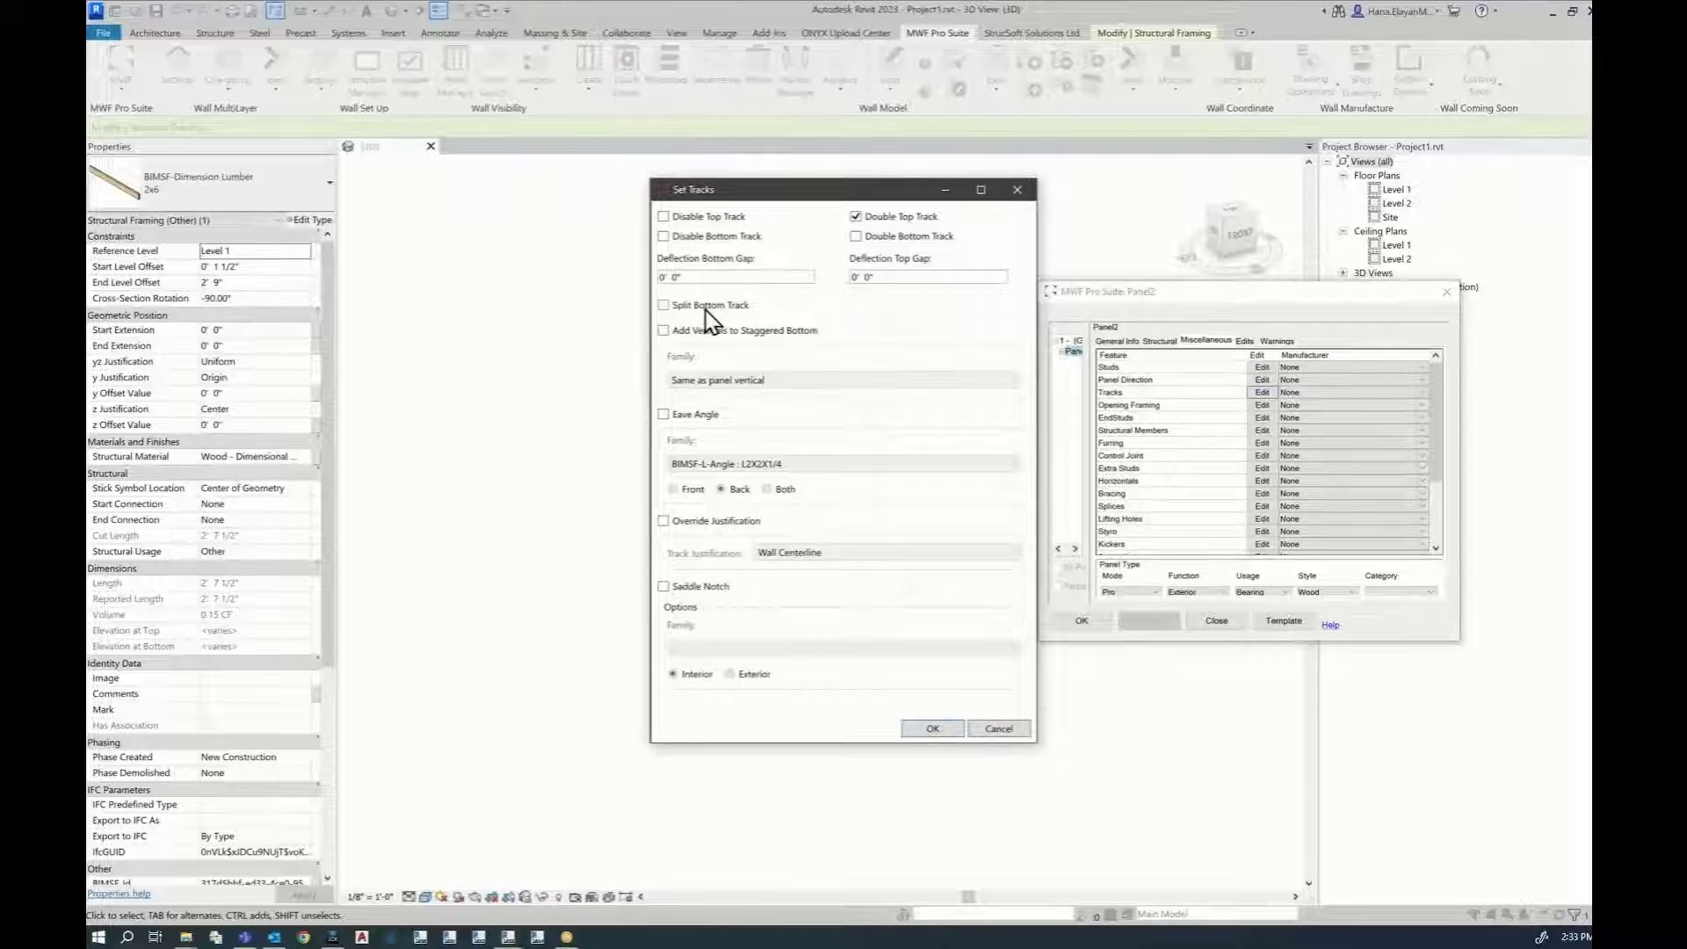
pyautogui.click(932, 729)
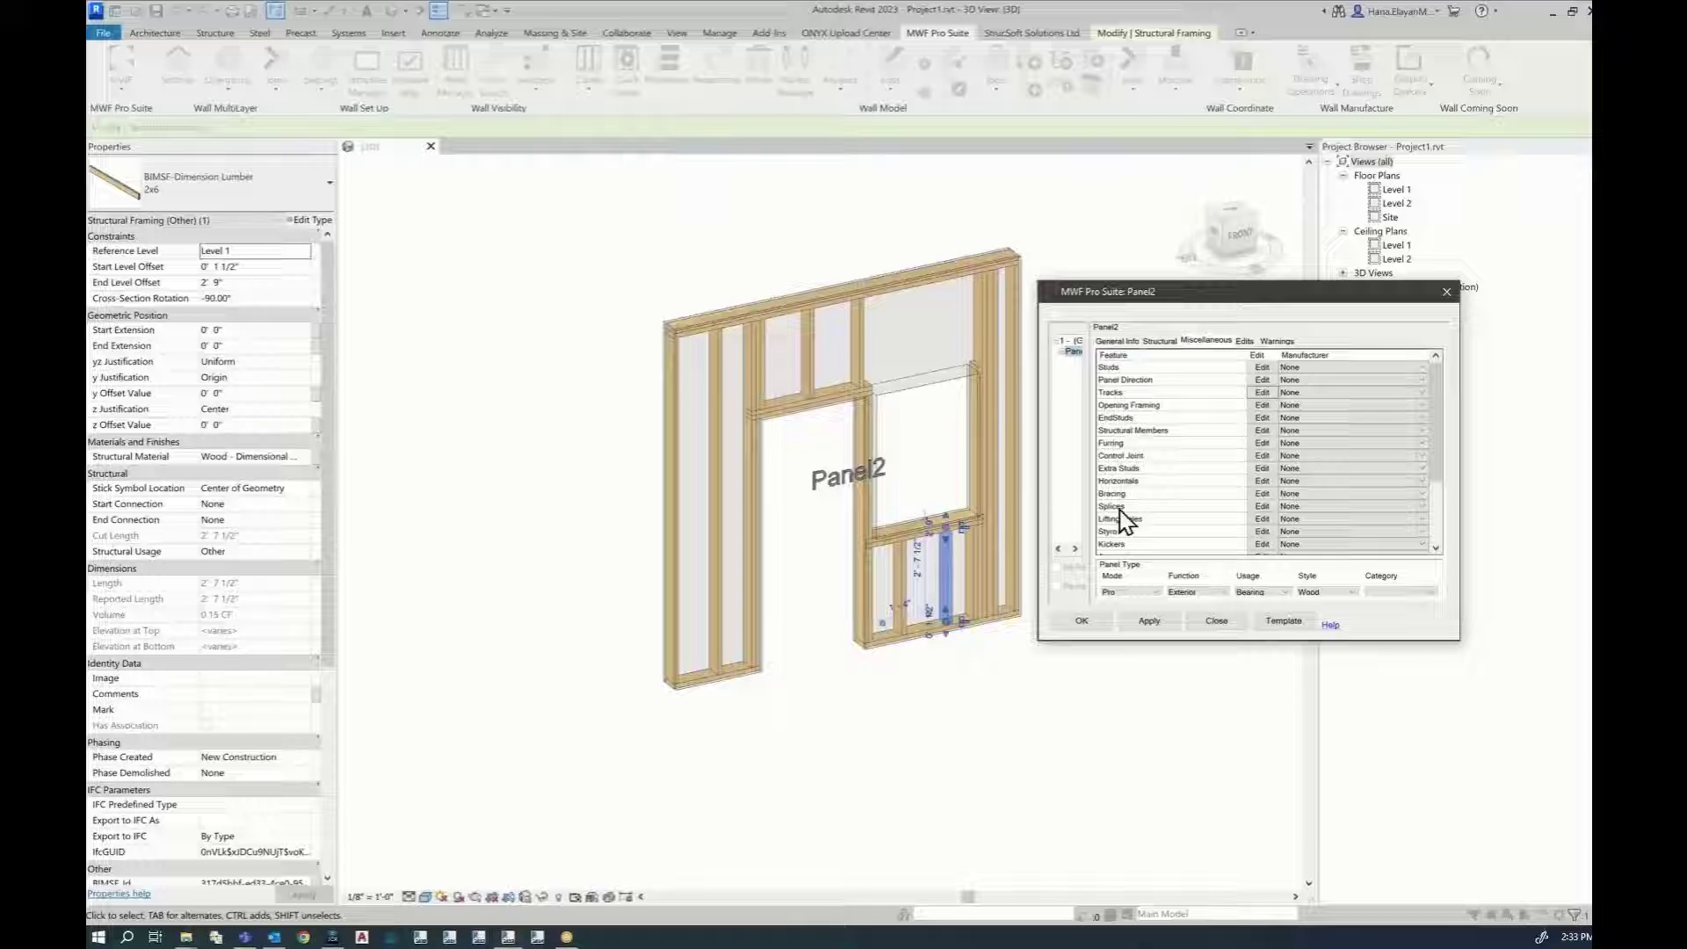
# Set the panel's header and sill cutbacks to Flush - Inner and apply the changed properties to the panel
pyautogui.scroll(-3, 1128, 524)
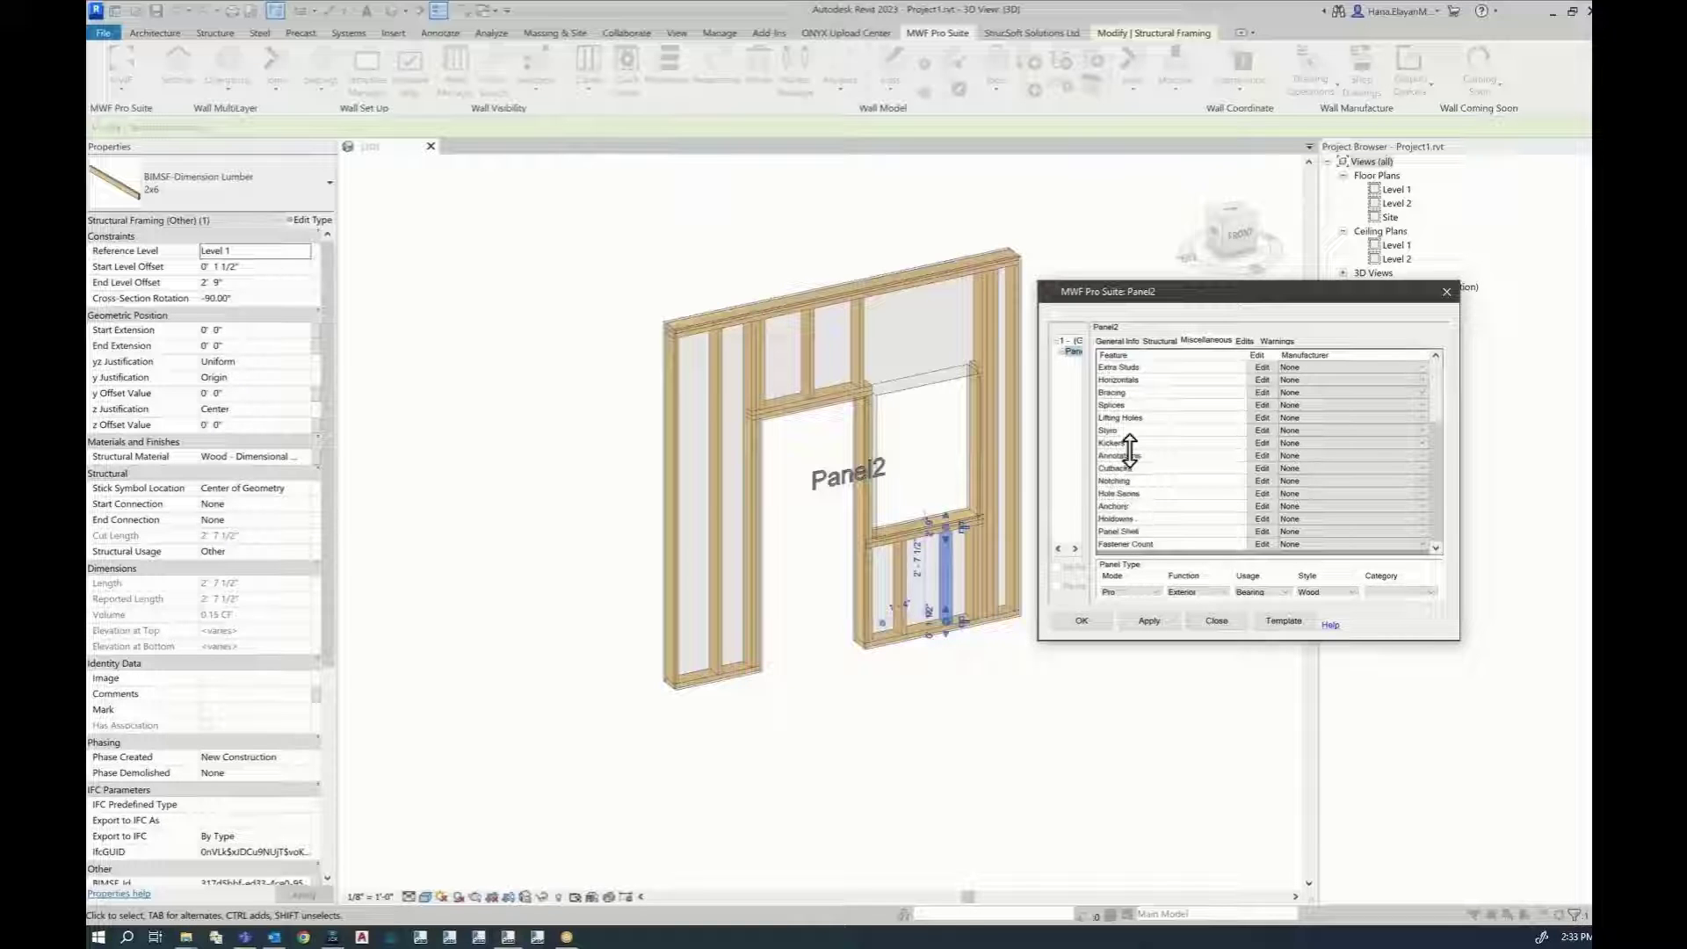
pyautogui.click(1263, 468)
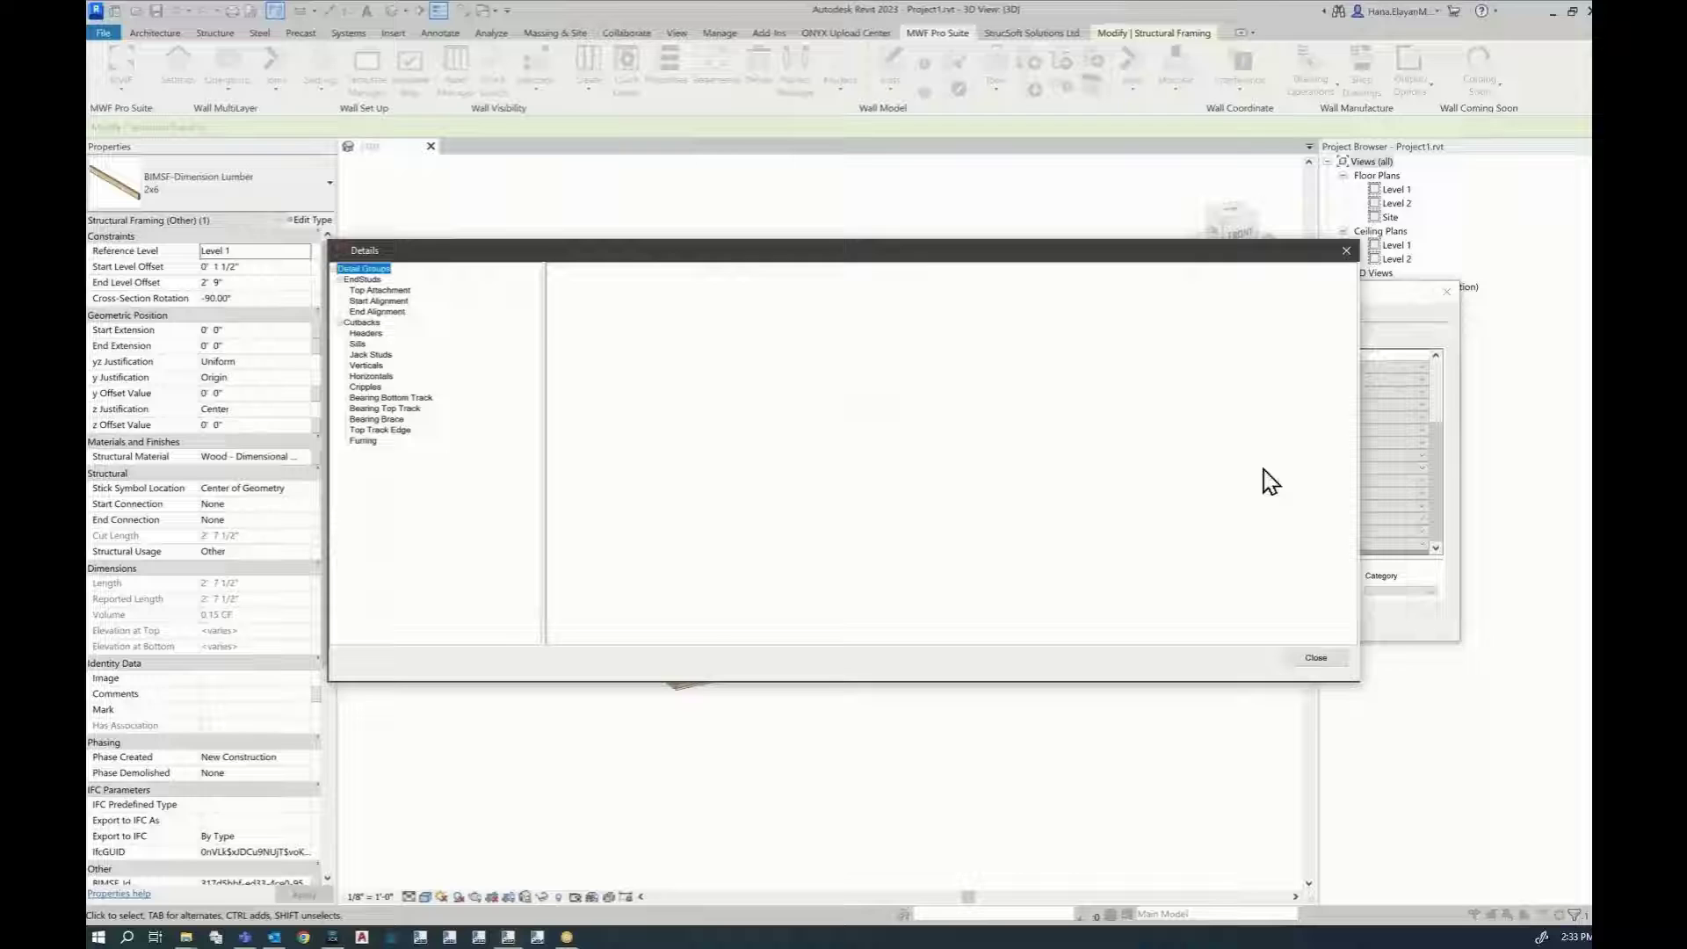
pyautogui.moveTo(635, 254); pyautogui.dragTo(716, 248)
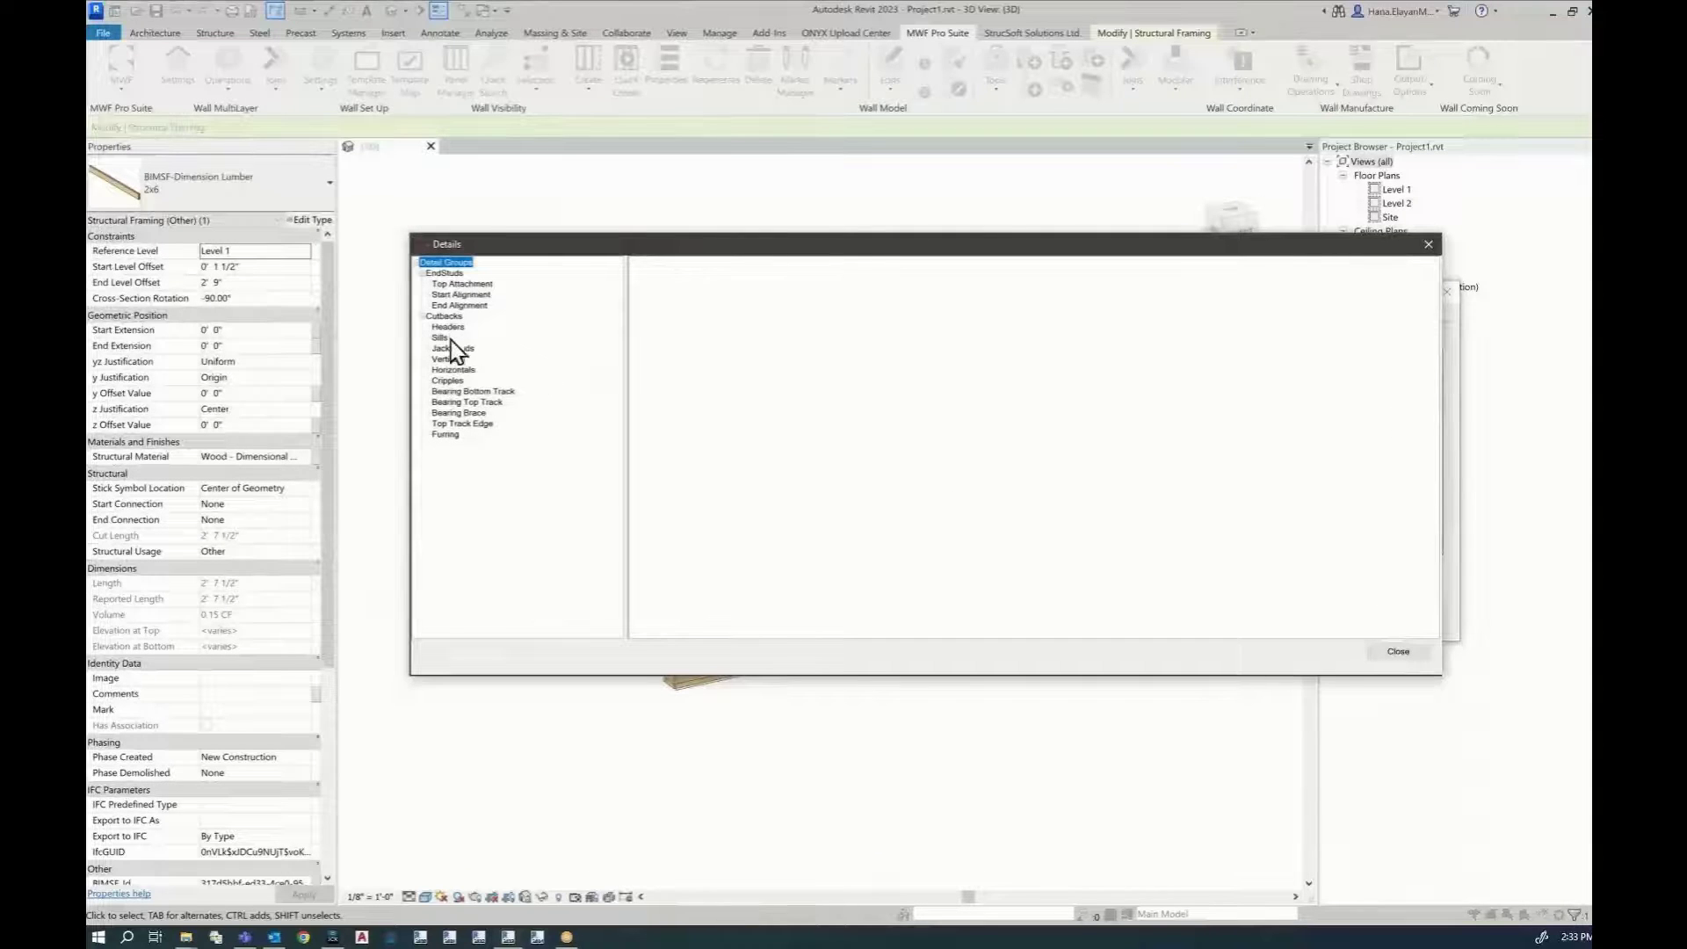
pyautogui.click(448, 327)
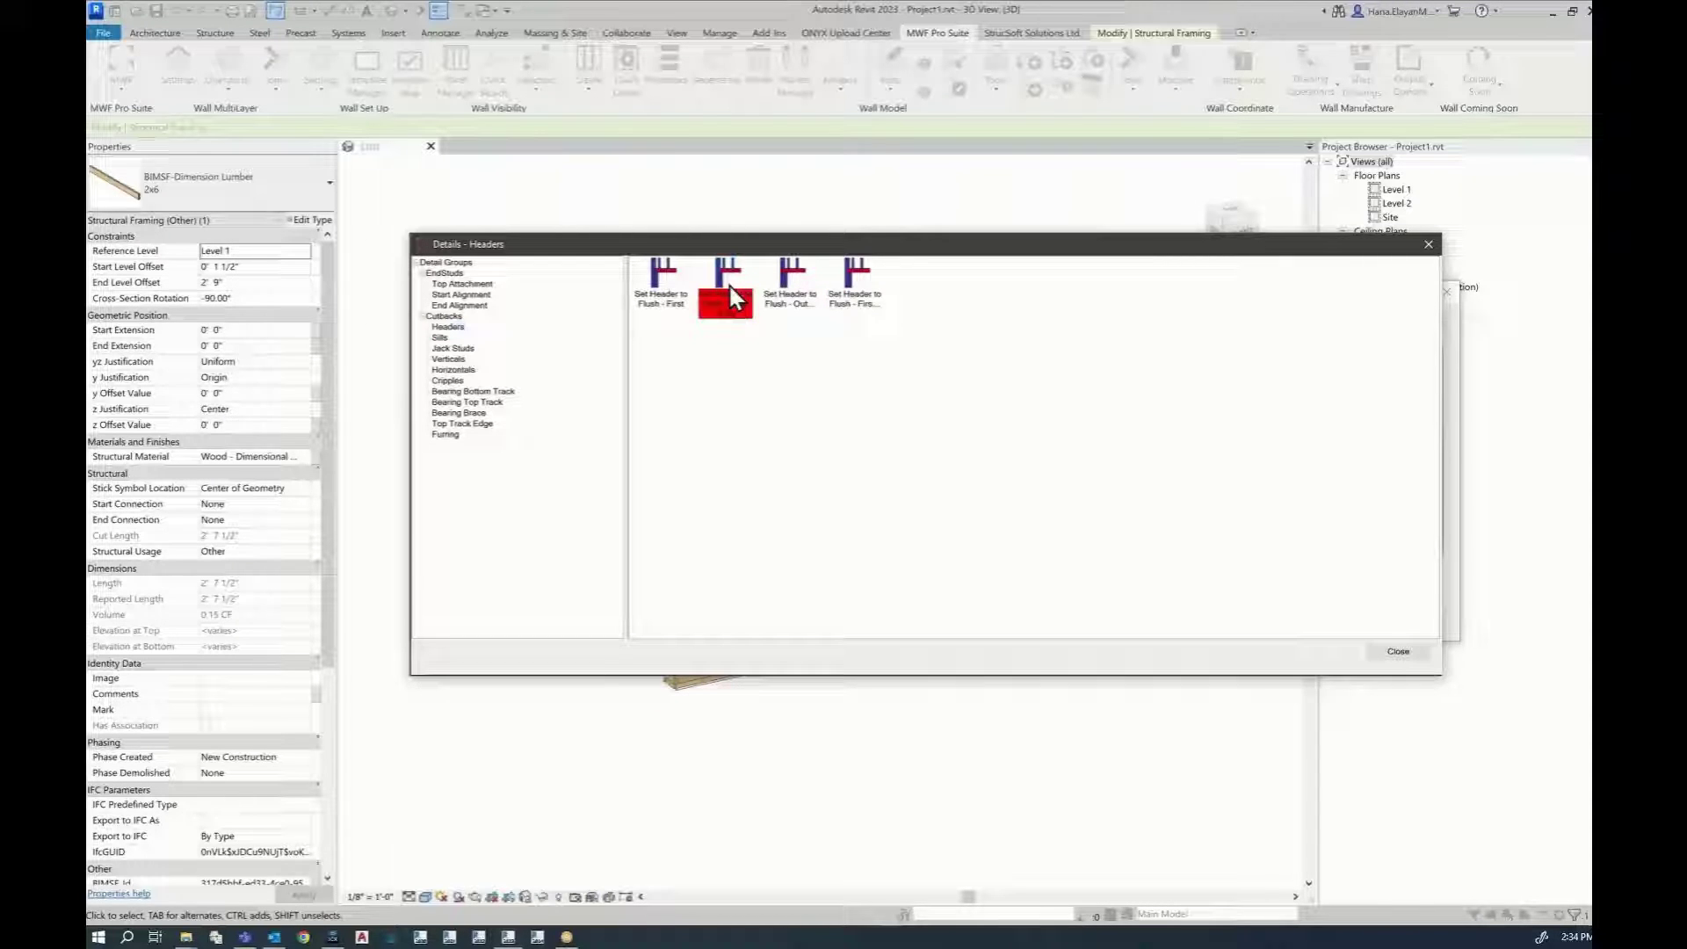
pyautogui.click(439, 338)
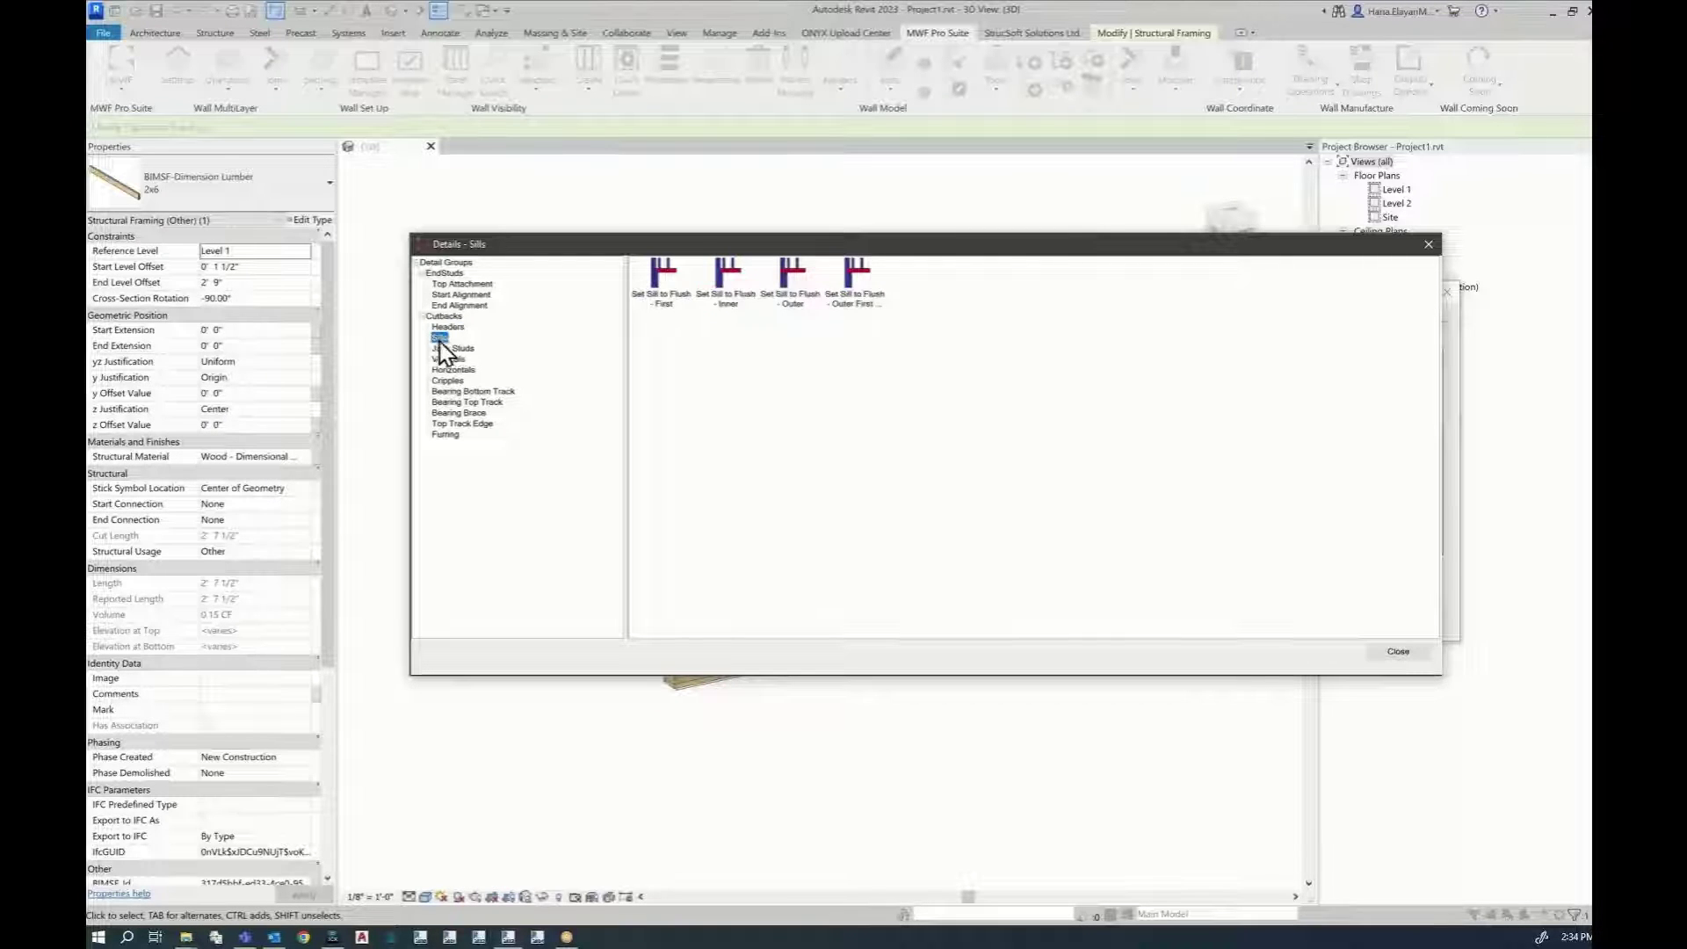
pyautogui.click(716, 299)
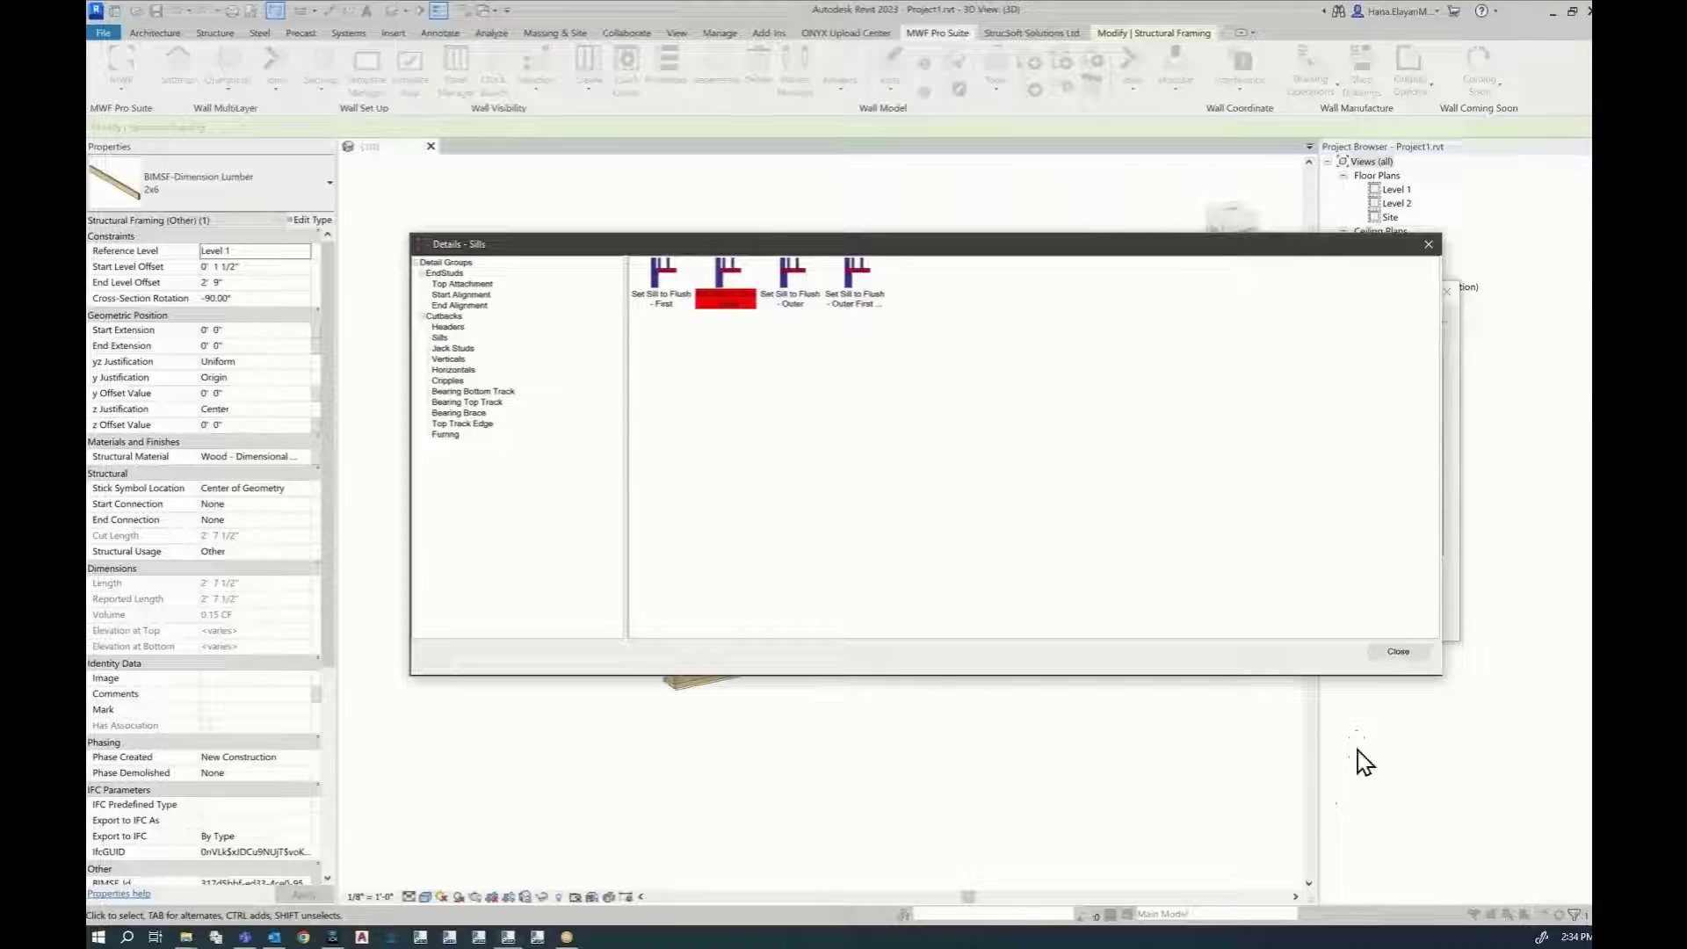
pyautogui.click(1397, 652)
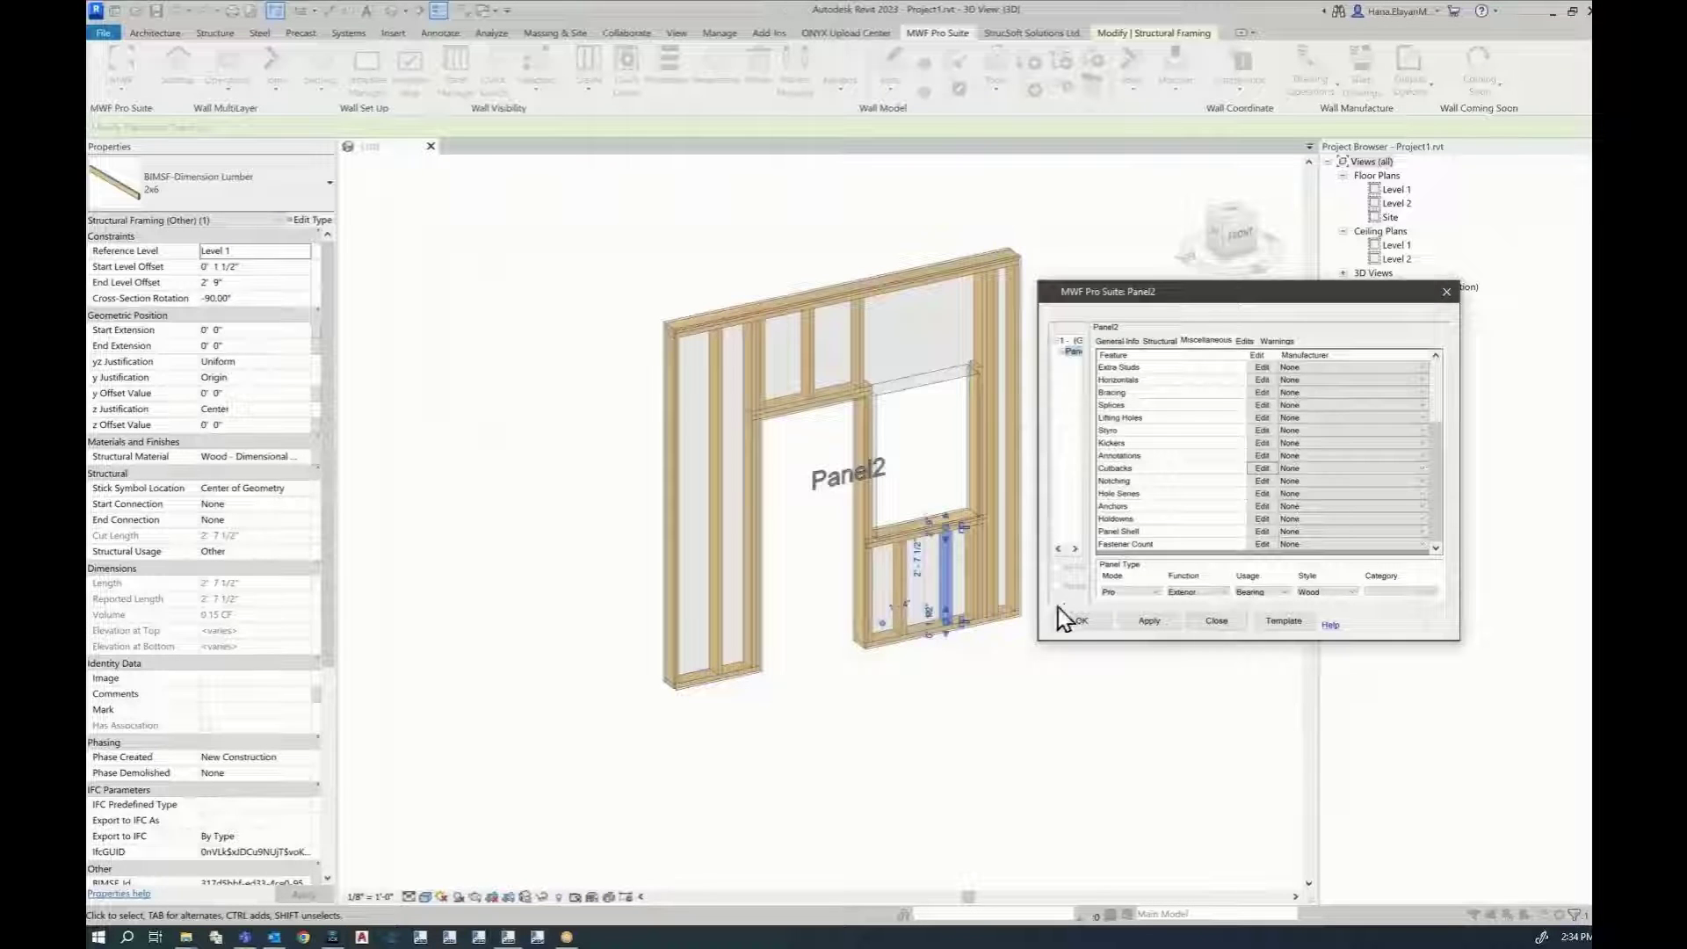
pyautogui.click(1075, 622)
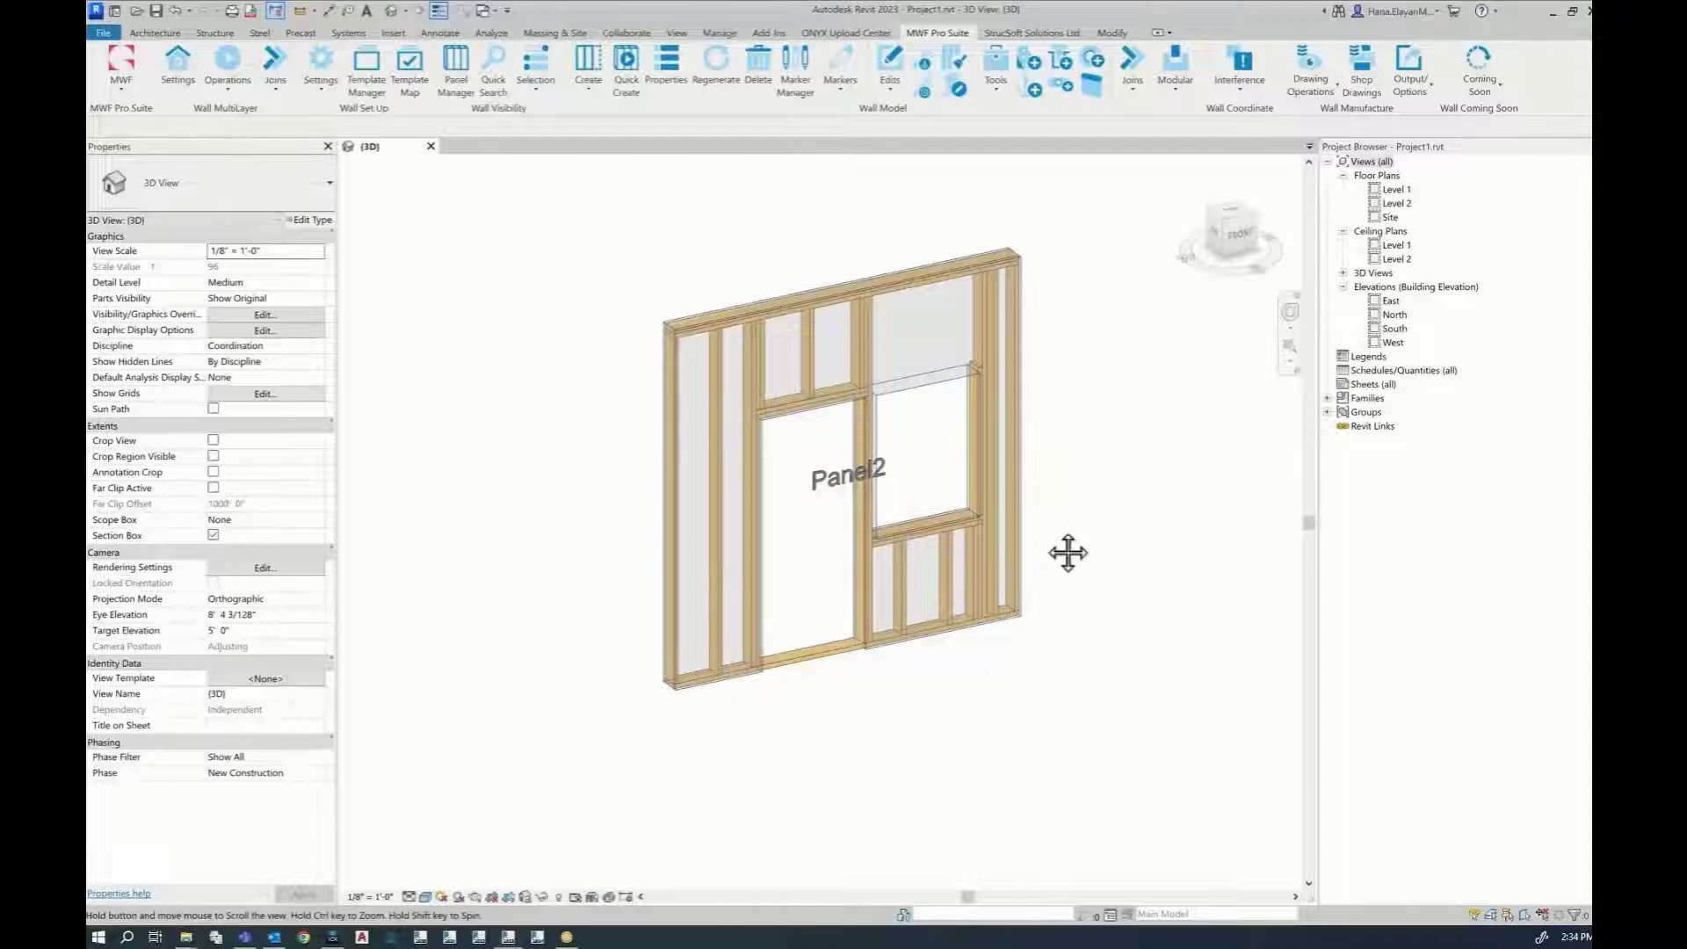
pyautogui.moveTo(1068, 552); pyautogui.dragTo(1060, 568, button='middle')
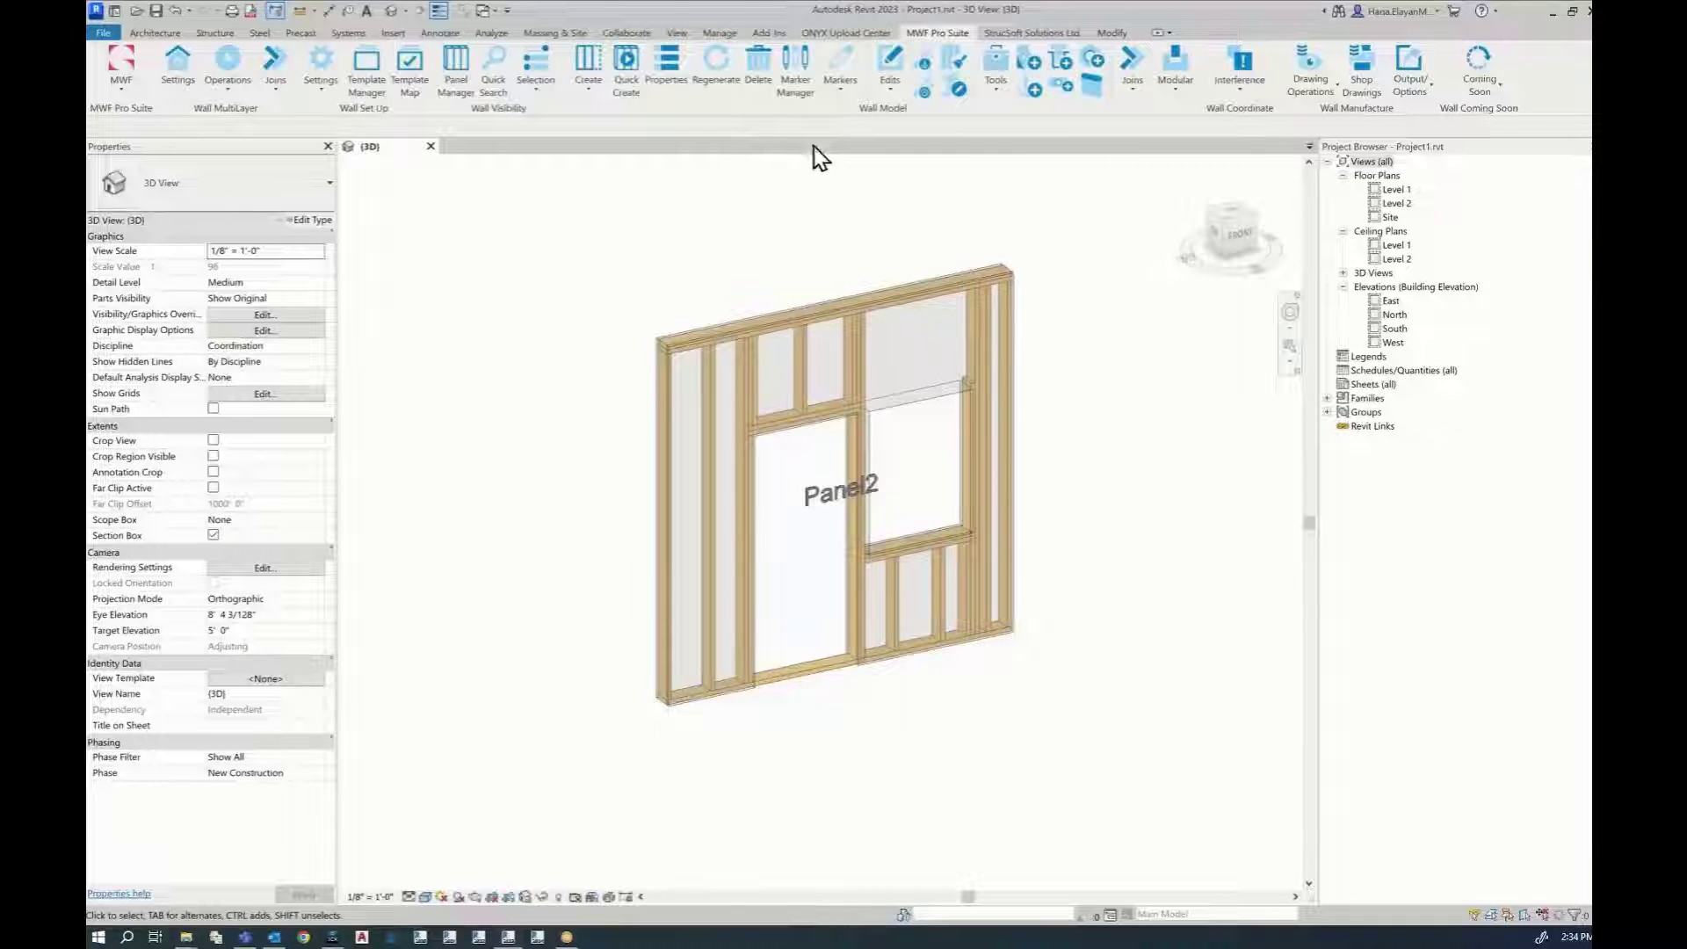
# Enable Door with Adjacent Window in the Wood Default non-bearing Test void framing marker and update the marker
pyautogui.click(796, 71)
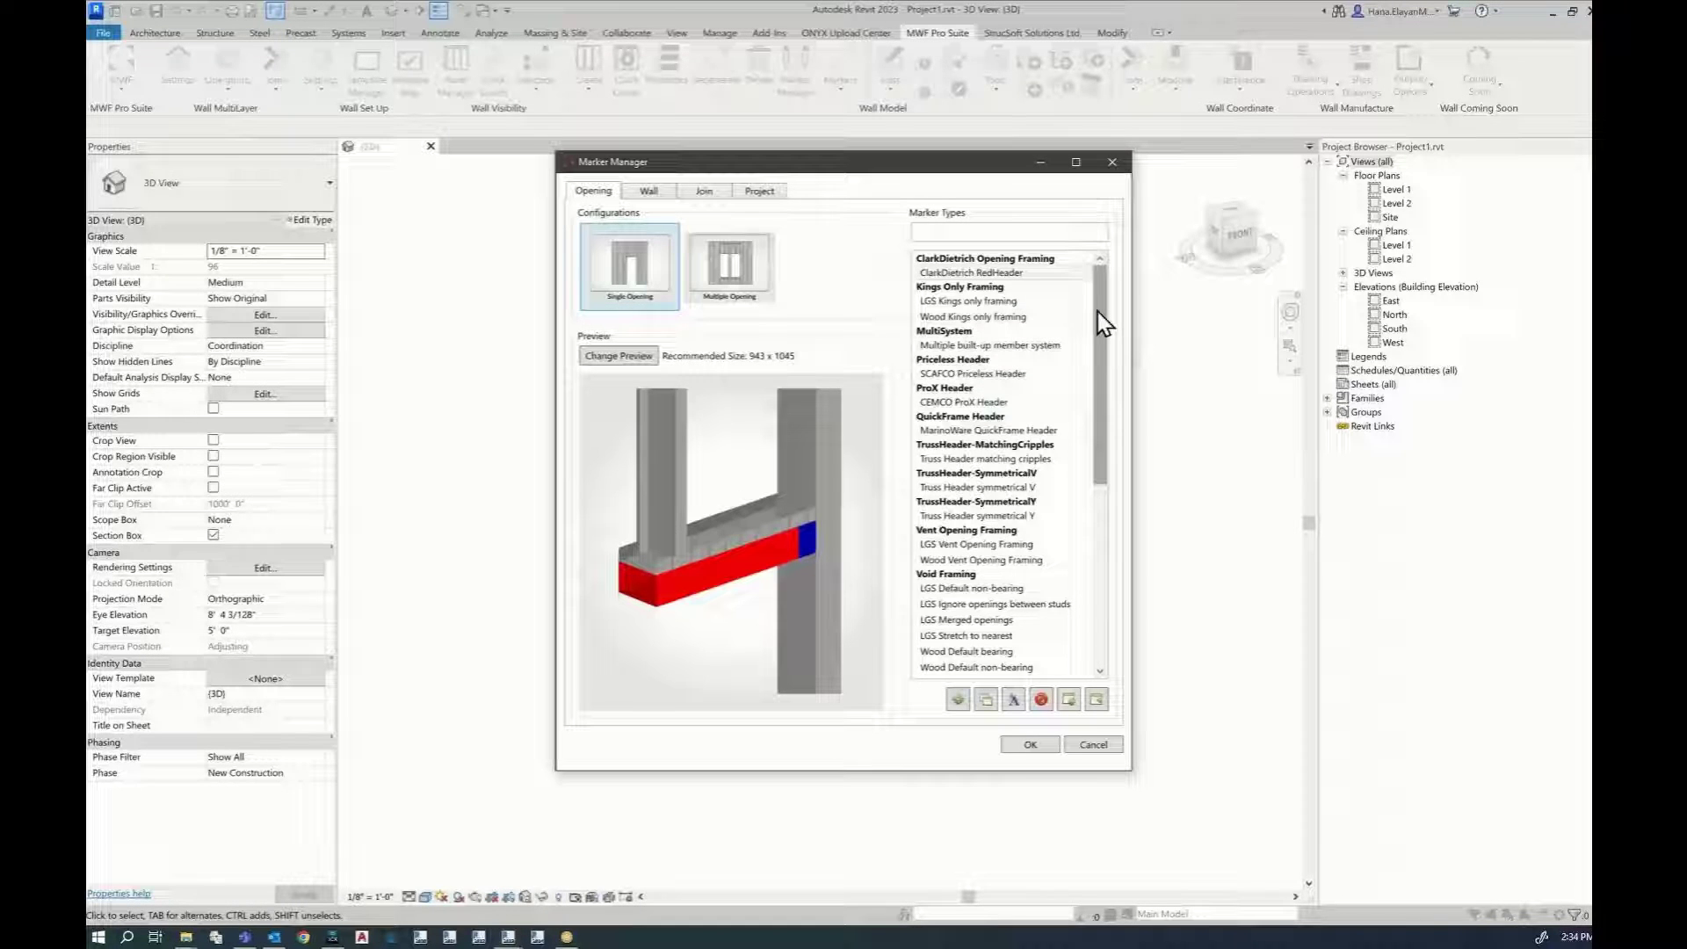
pyautogui.scroll(-3, 1100, 334)
pyautogui.moveTo(1105, 355)
pyautogui.mouseDown()
pyautogui.moveTo(1117, 535)
pyautogui.moveTo(1120, 430)
pyautogui.mouseUp()
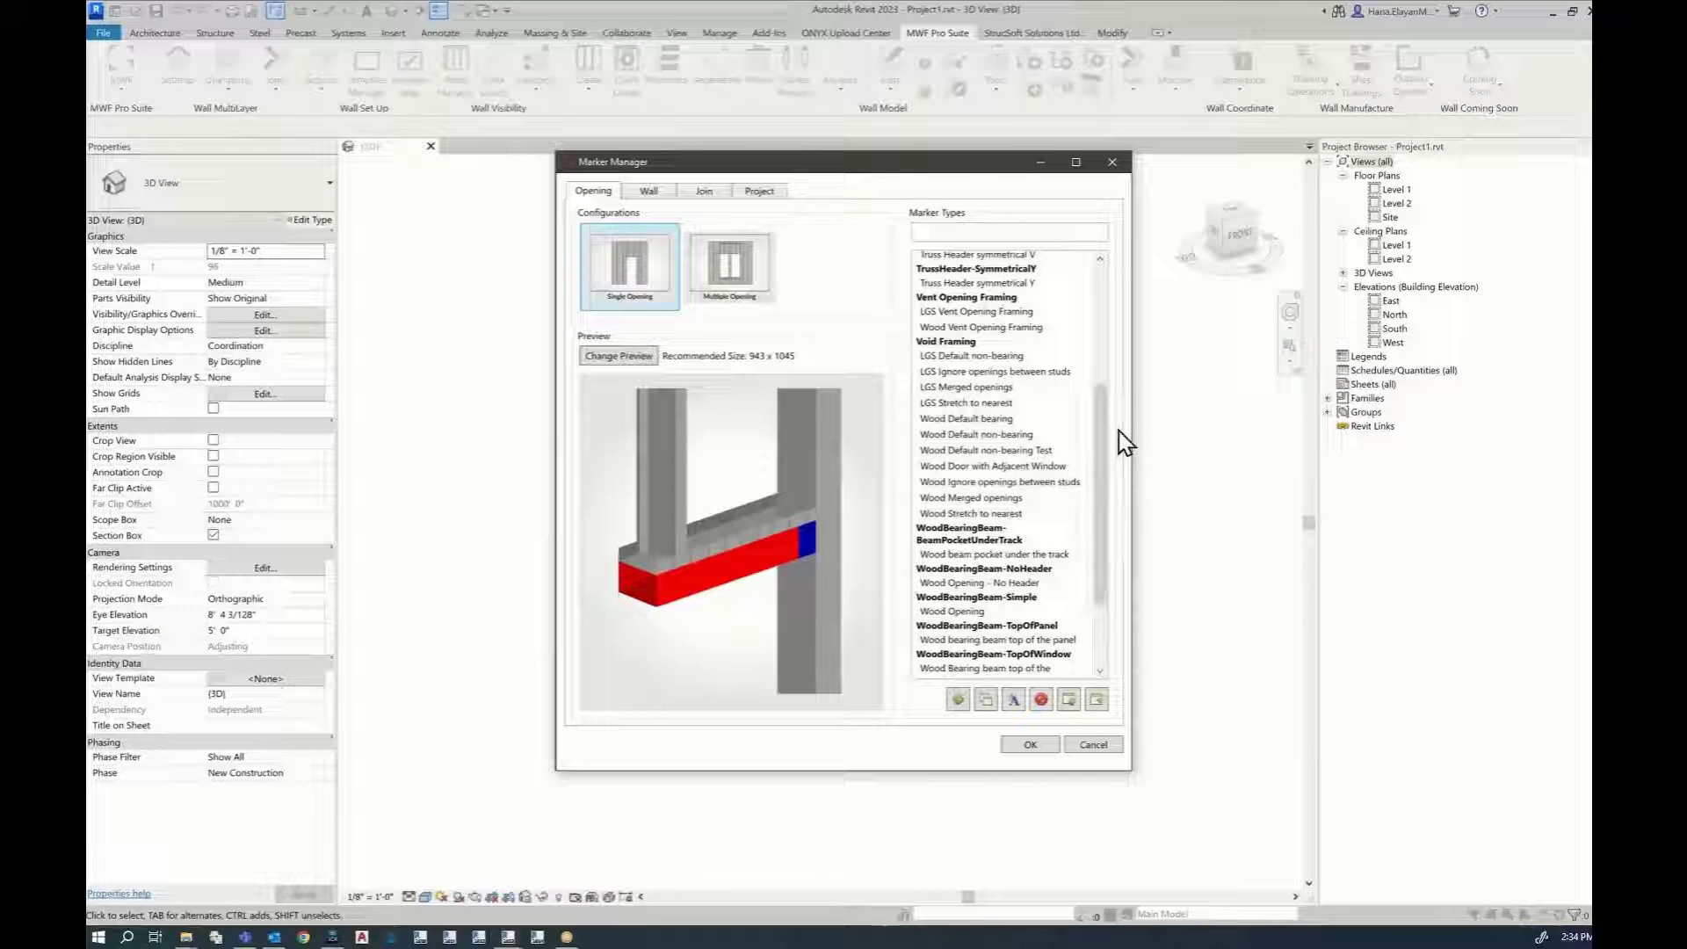
pyautogui.click(993, 435)
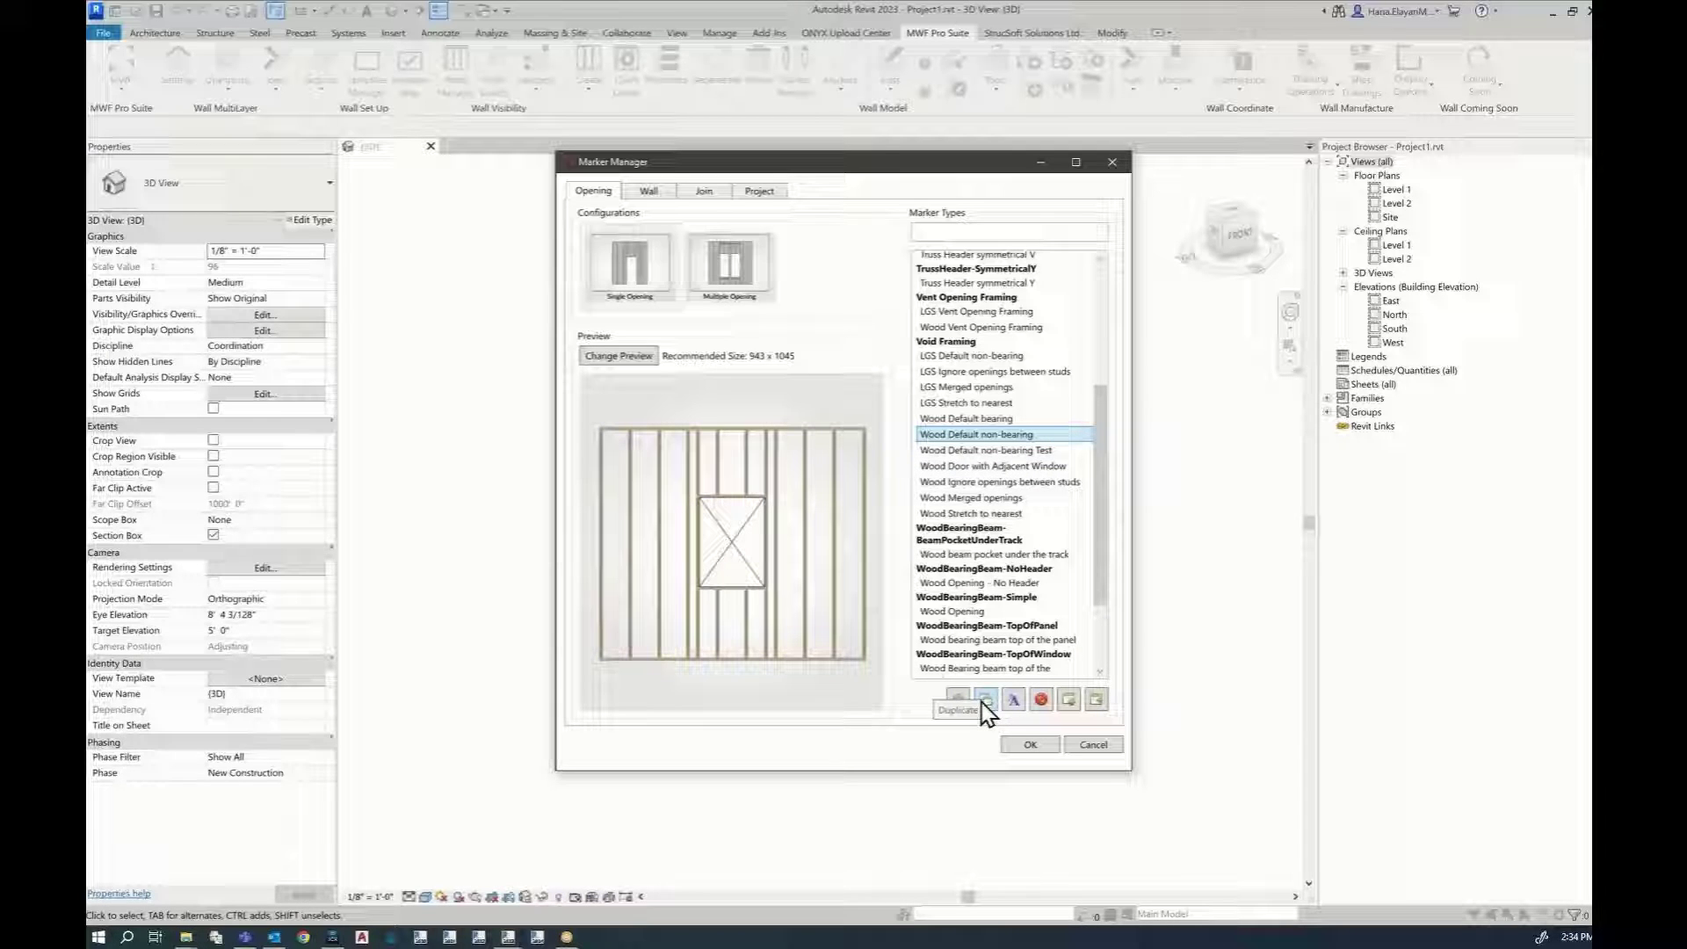
pyautogui.doubleClick(1000, 453)
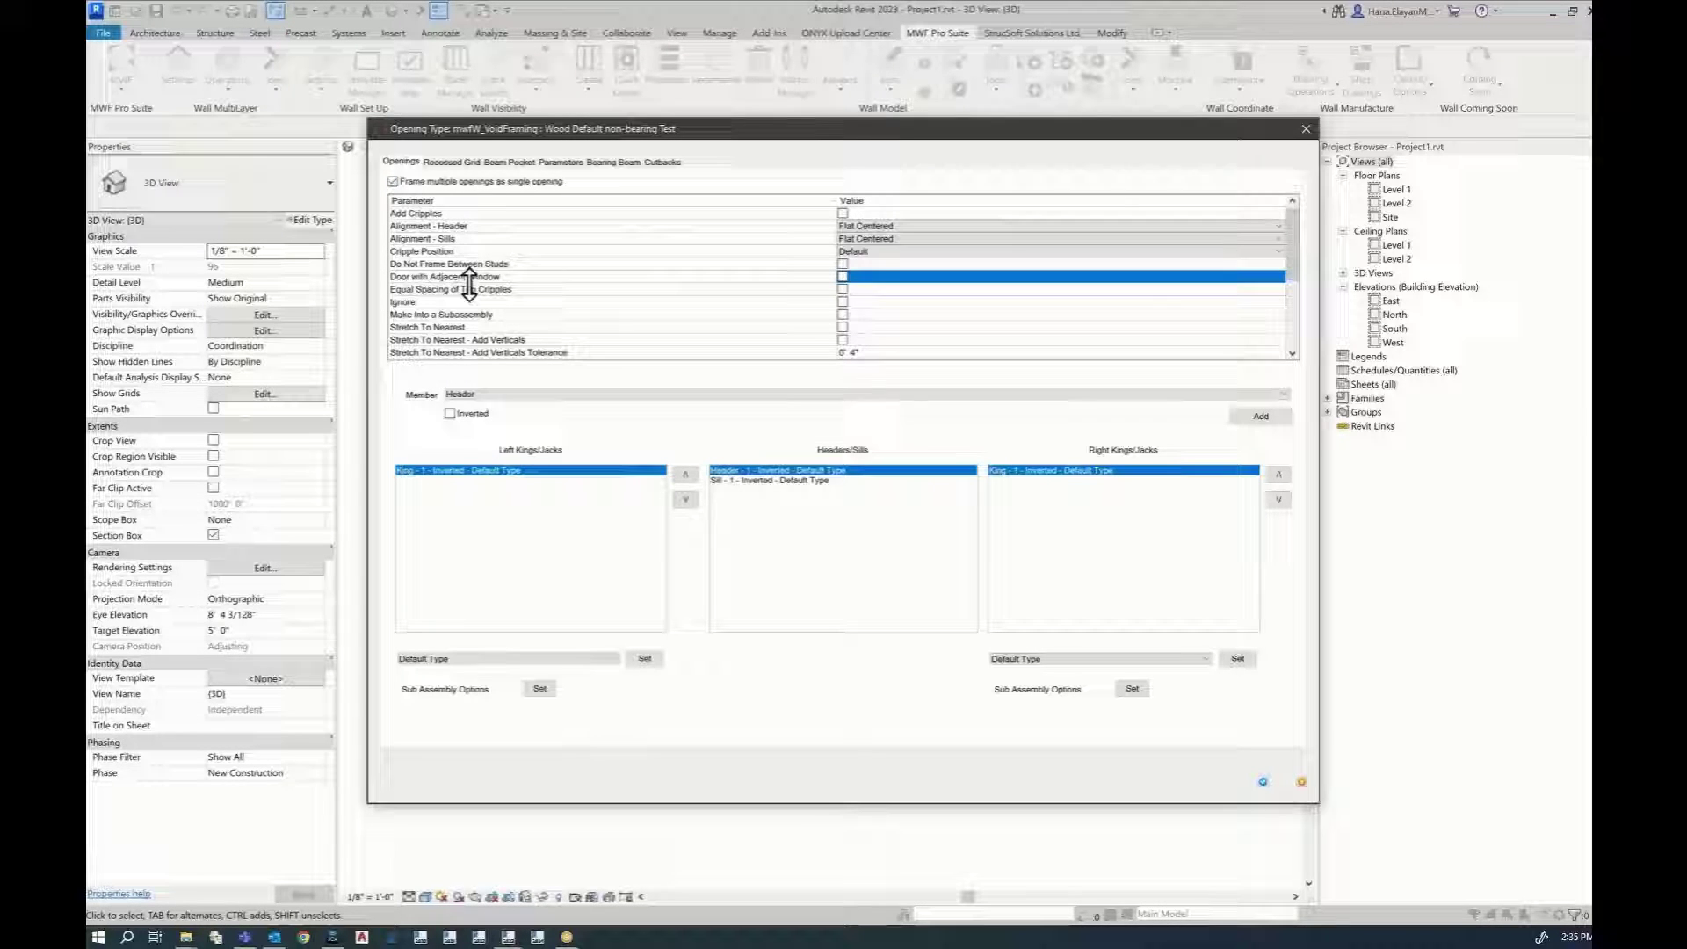
pyautogui.click(843, 277)
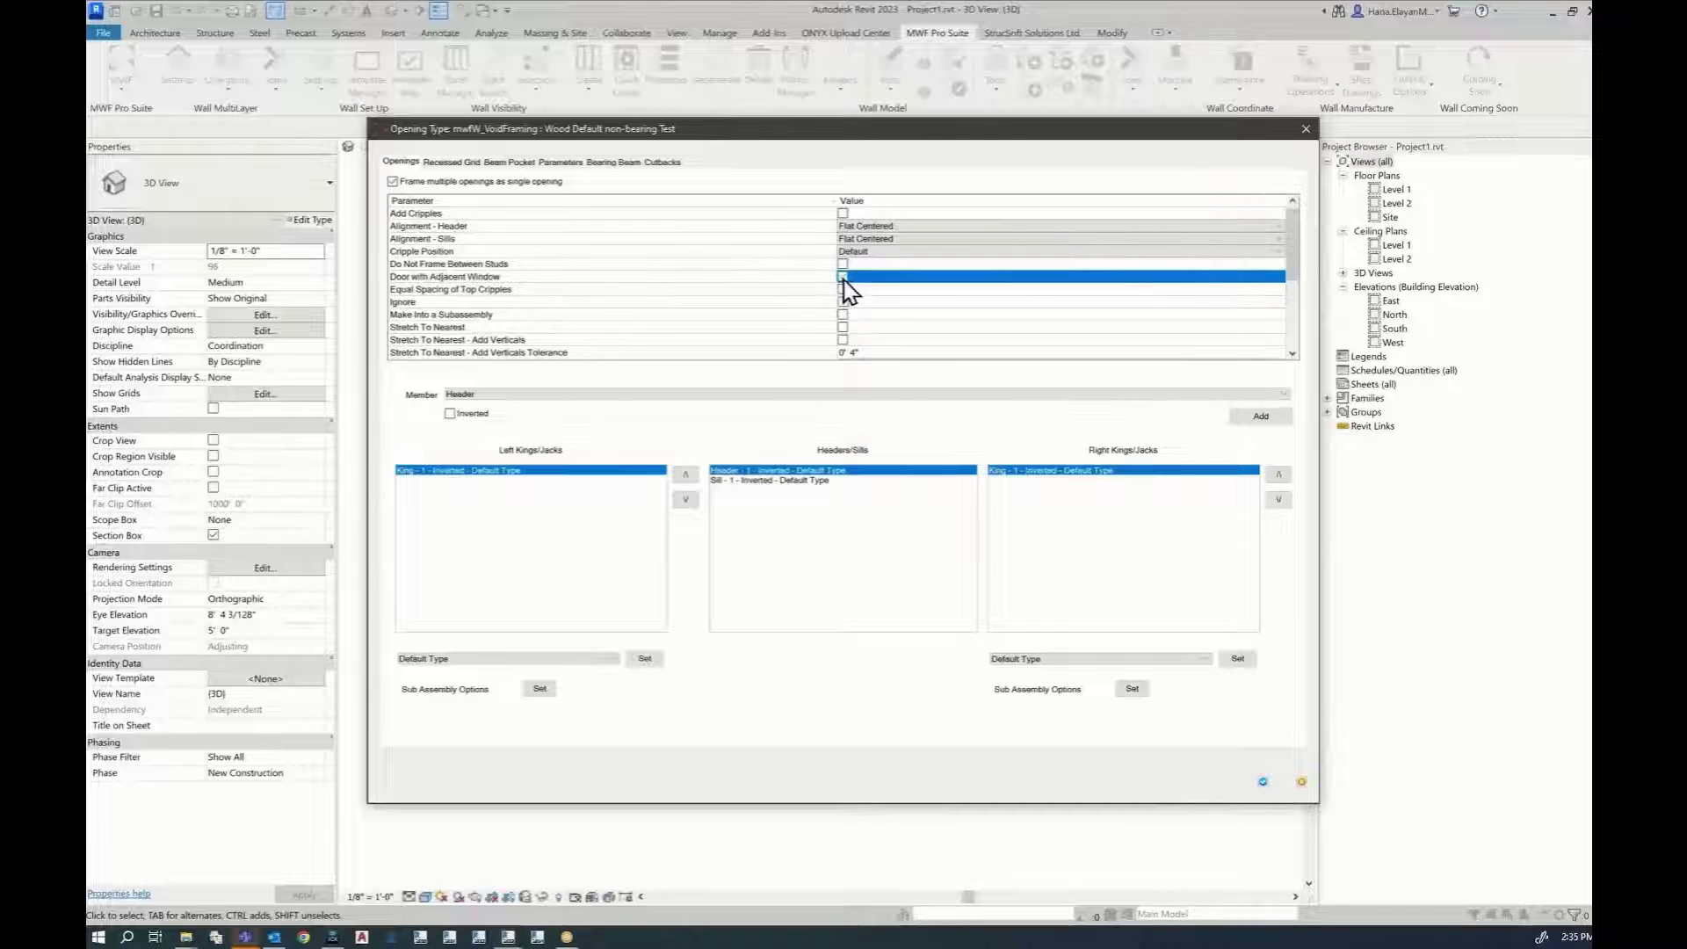
pyautogui.click(1262, 782)
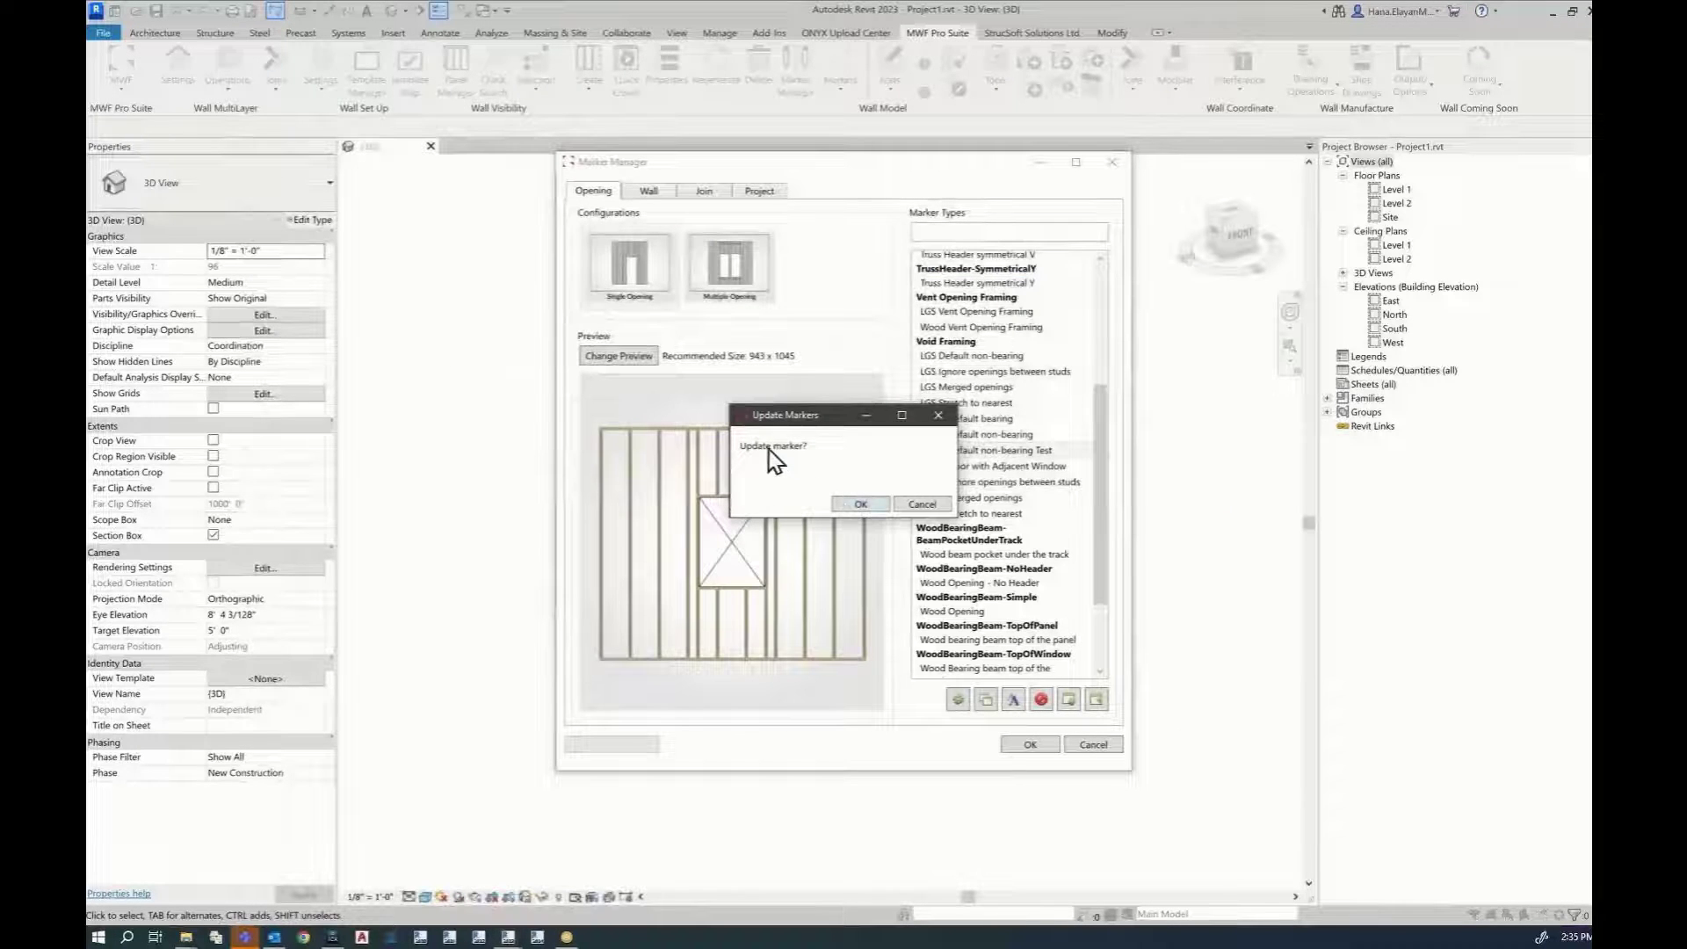
pyautogui.click(862, 504)
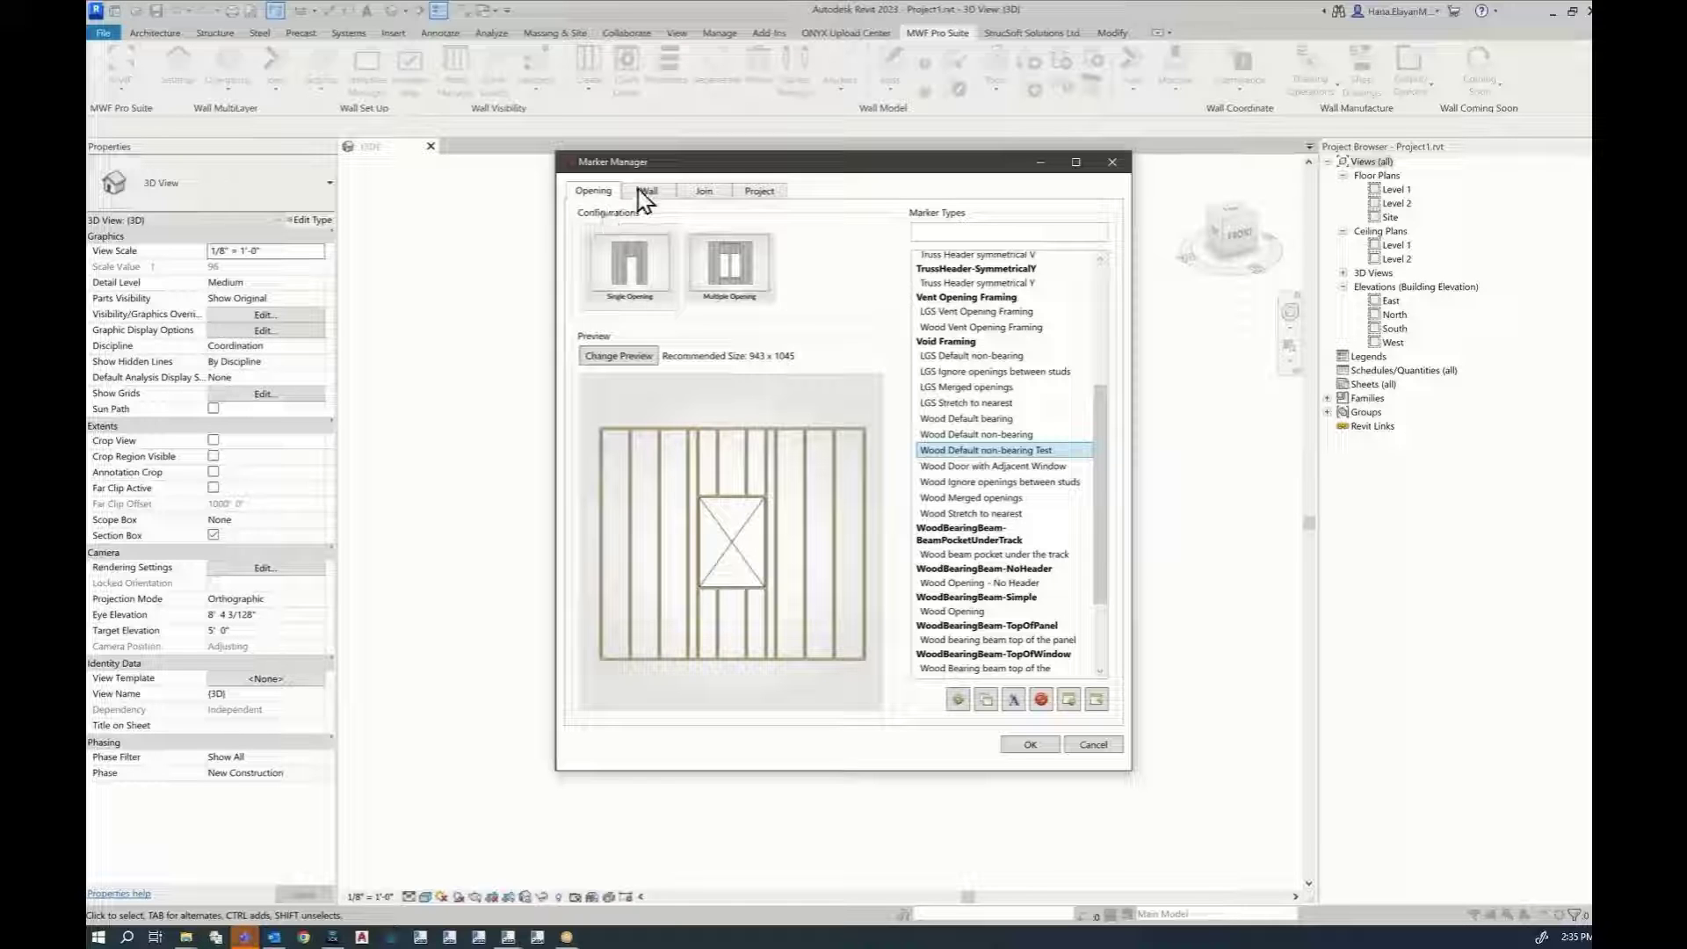
# View the Wall Opening rule set among the project's wall opening mapping rules and close it
pyautogui.click(763, 192)
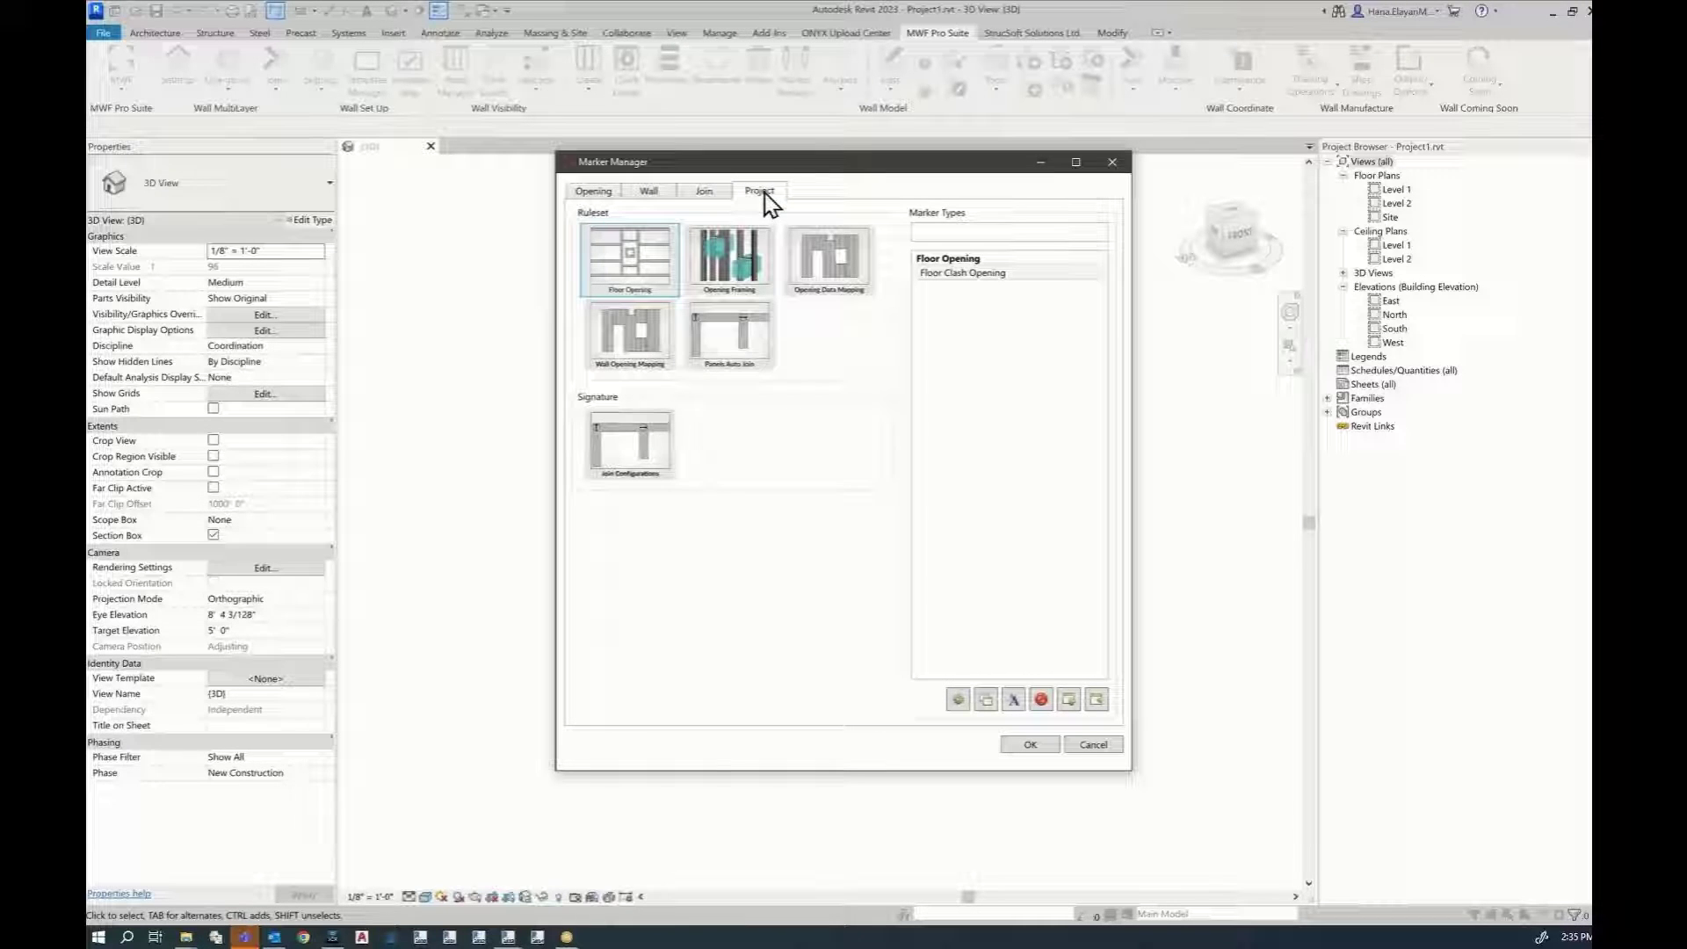
pyautogui.click(630, 345)
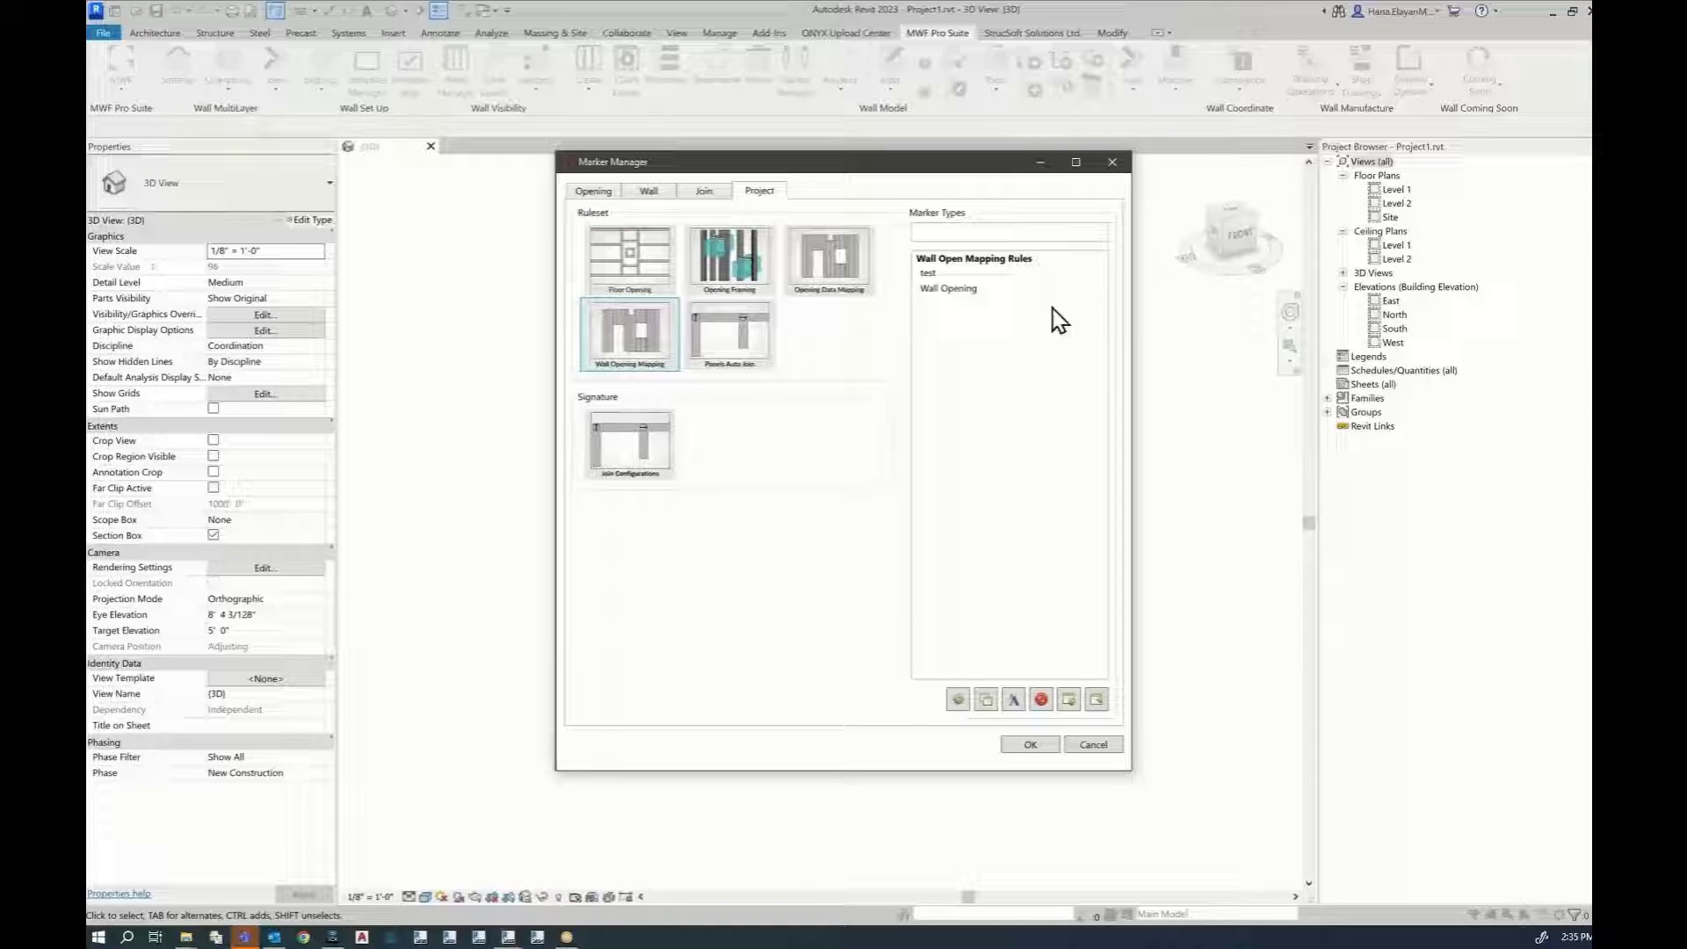
pyautogui.click(971, 289)
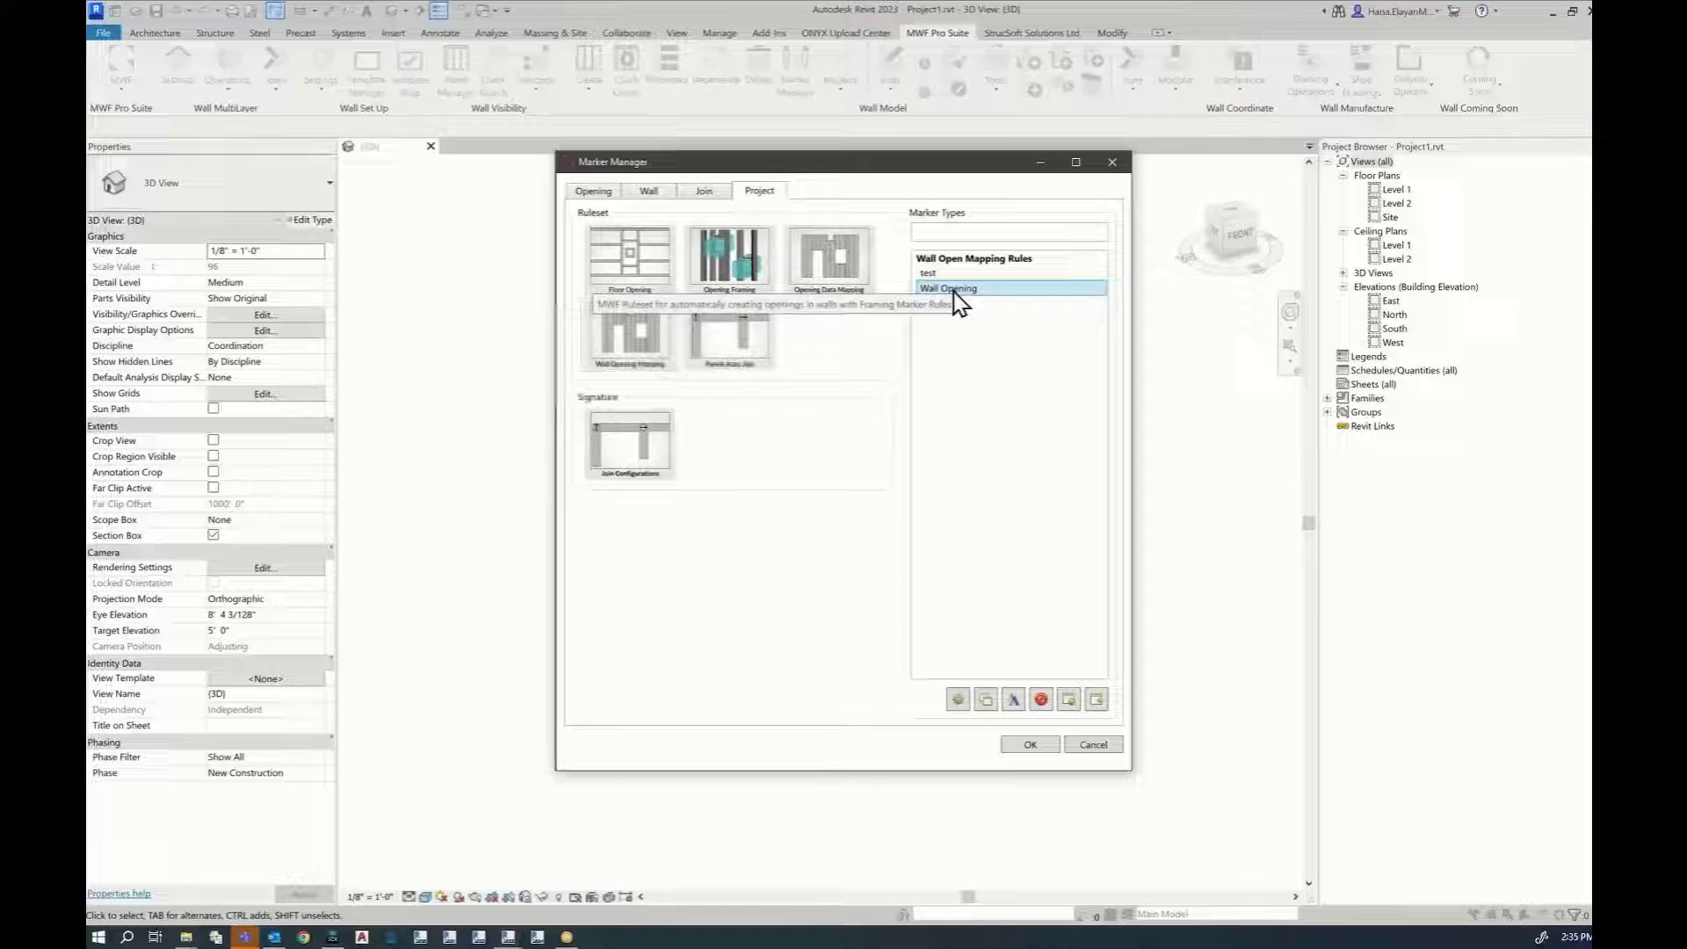
pyautogui.doubleClick(956, 290)
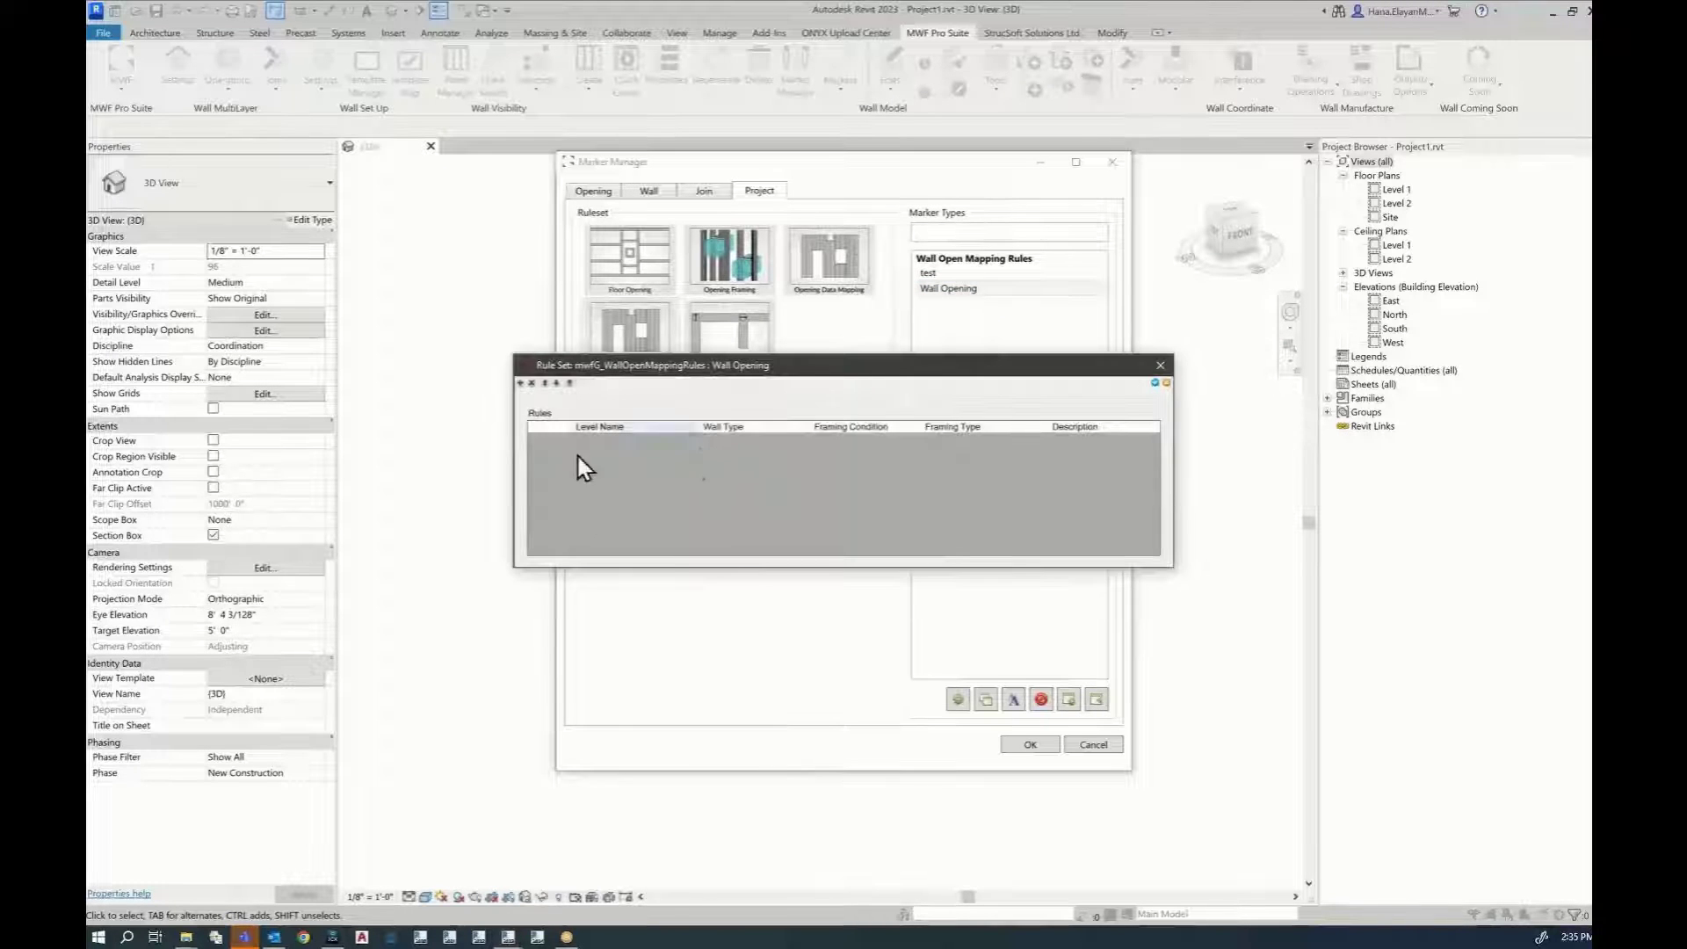
pyautogui.click(1160, 365)
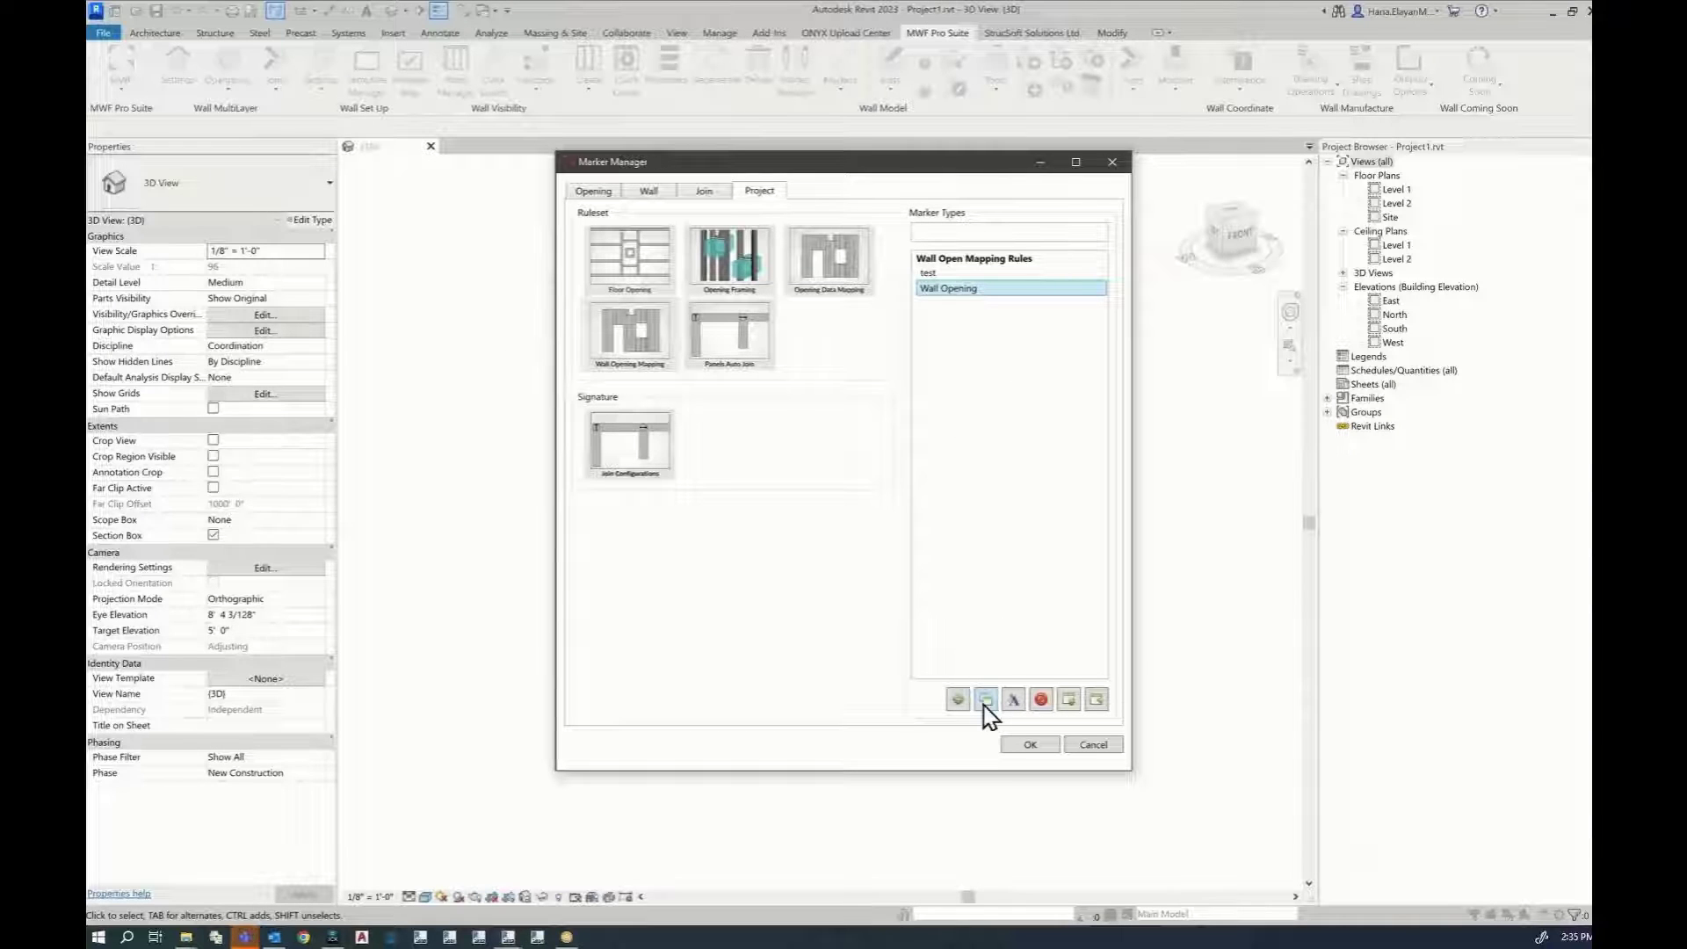
# Open the test wall opening mapping rule set and view the framing conditions offered for a new rule, without adding one
pyautogui.doubleClick(930, 274)
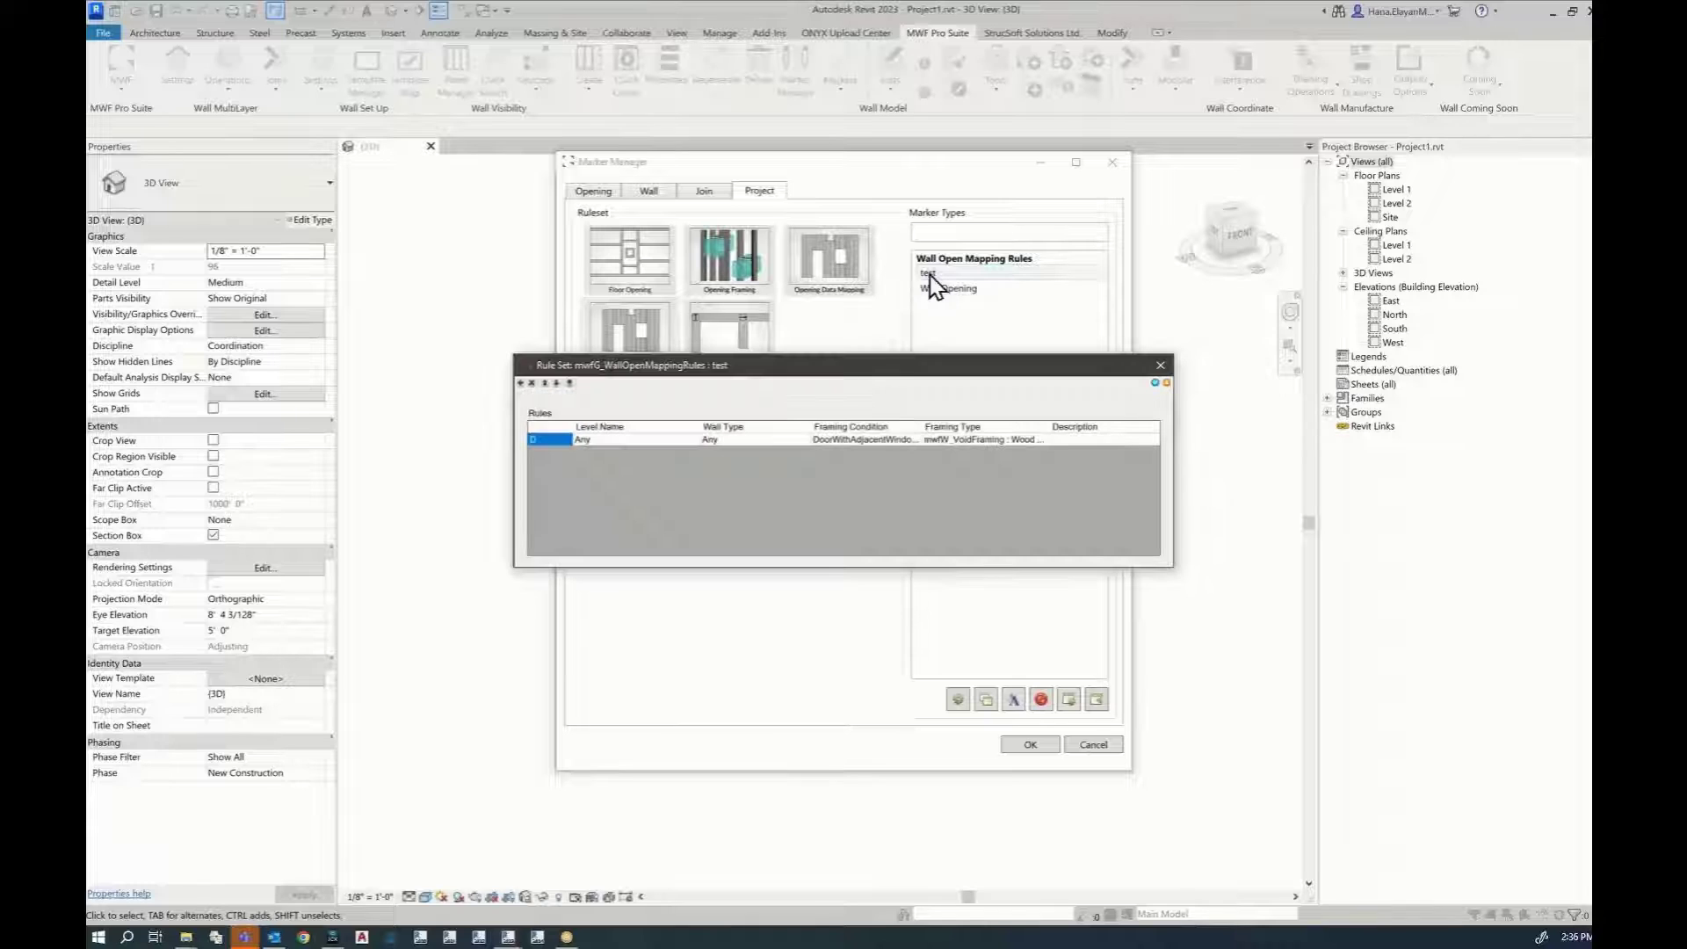
pyautogui.moveTo(866, 365); pyautogui.dragTo(897, 356)
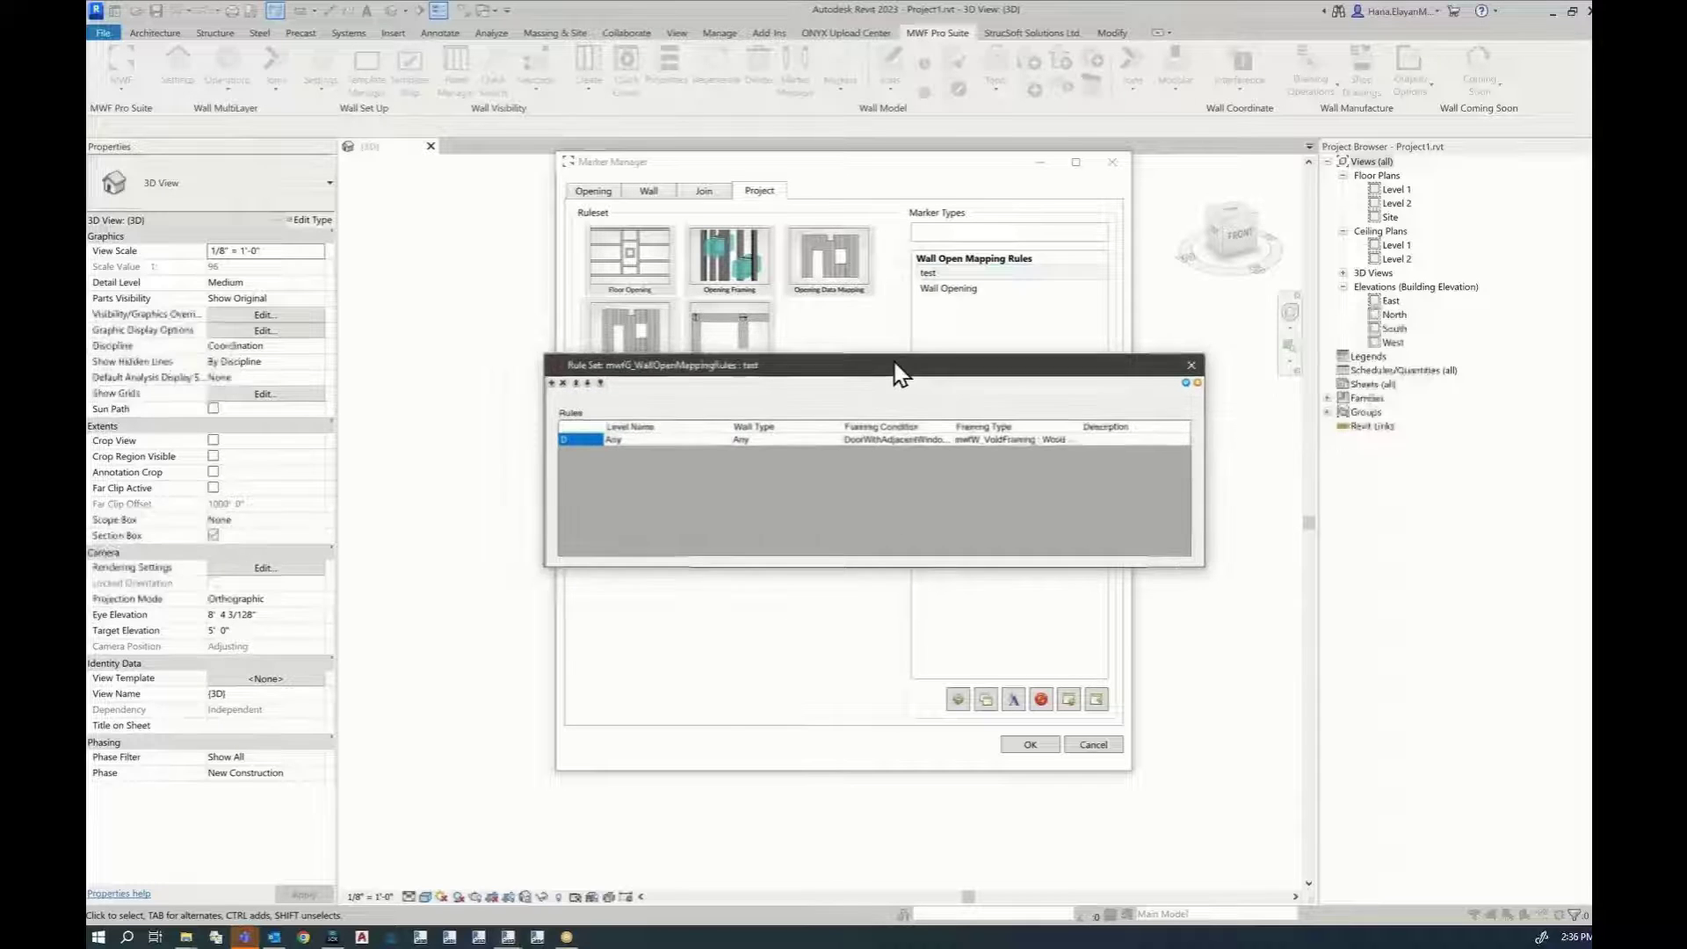
pyautogui.click(552, 376)
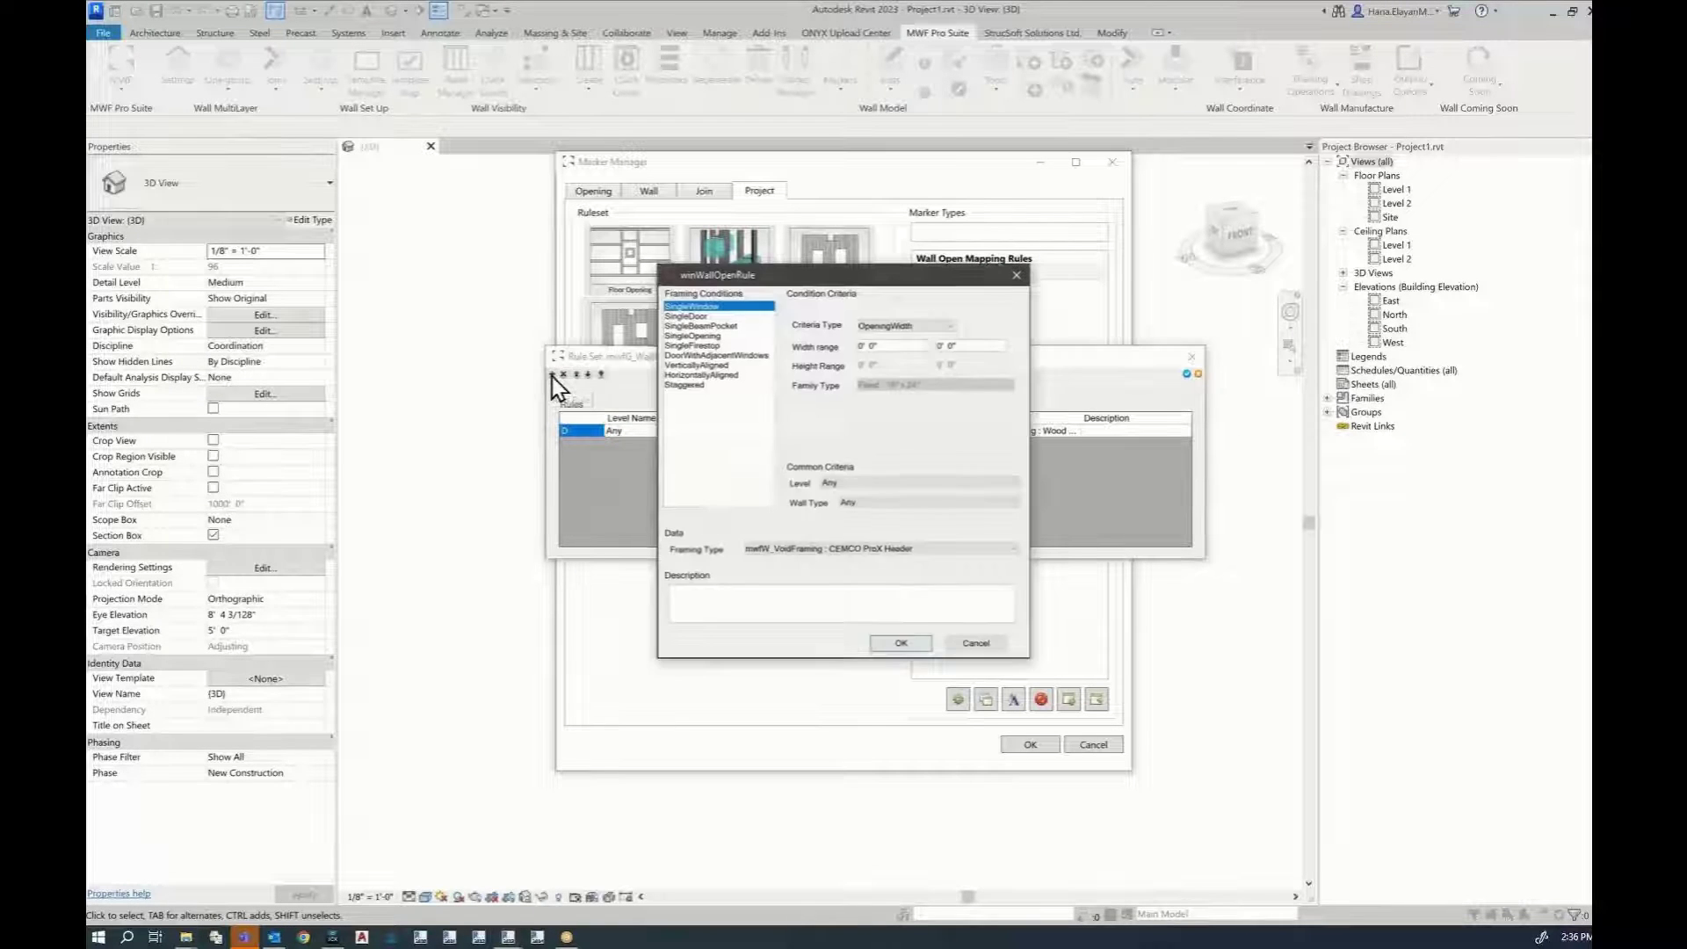
pyautogui.click(1017, 274)
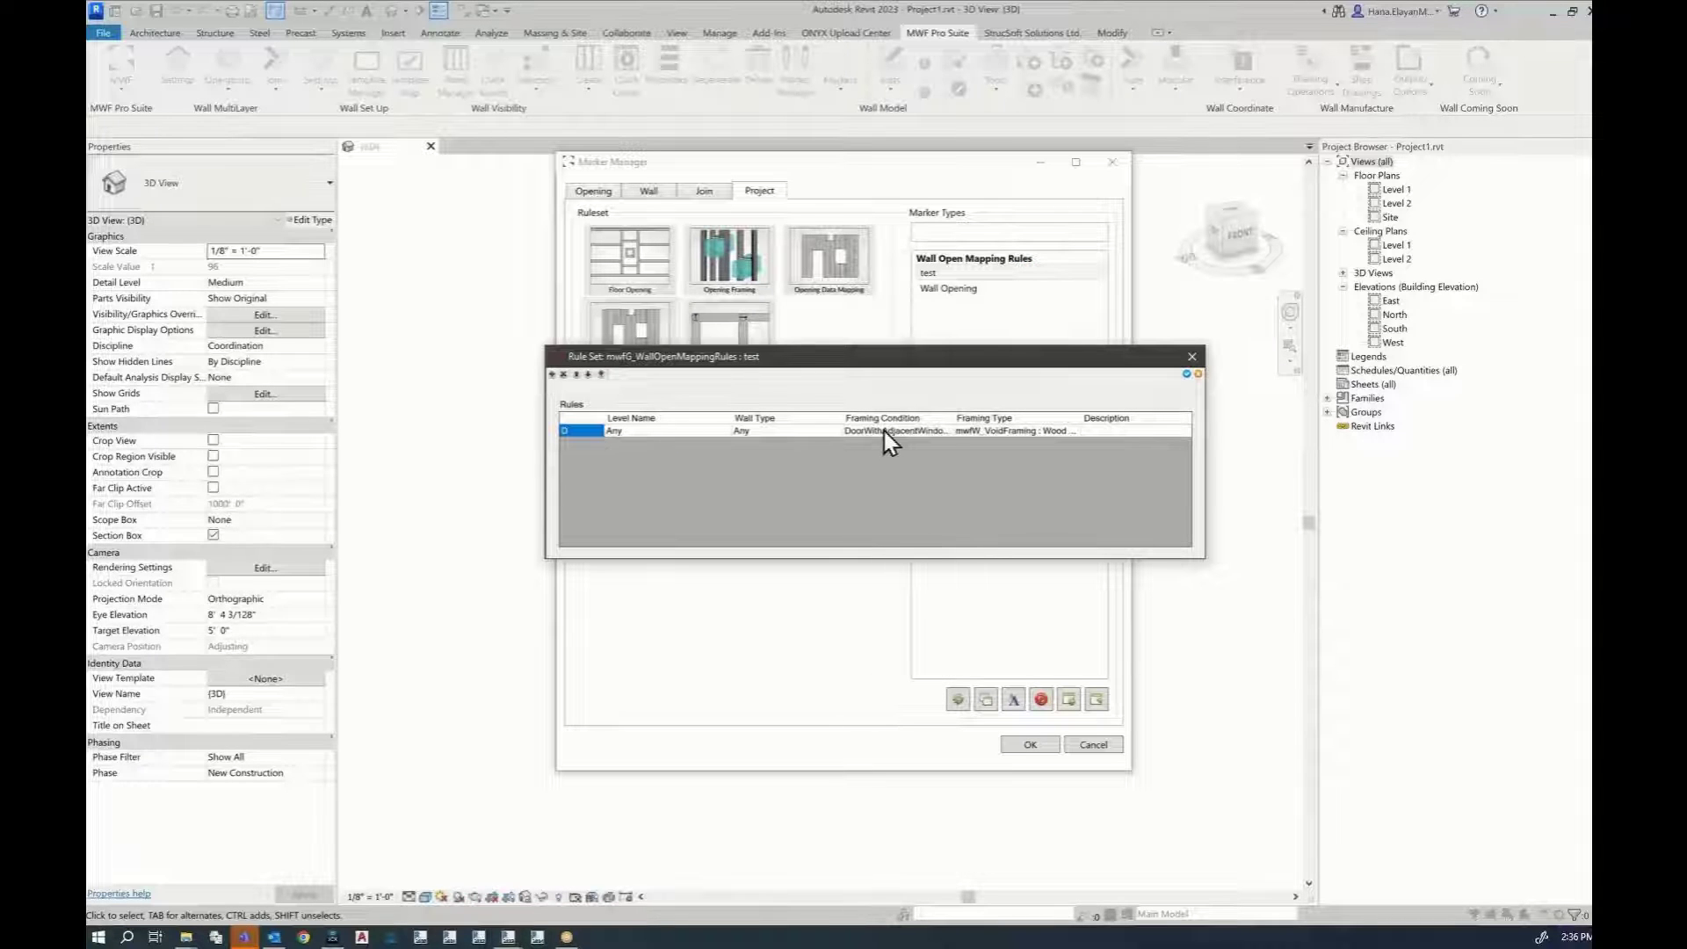
# Edit the test set's door-with-adjacent-windows rule, keeping a 1/2" gap tolerance and the Wood Default non-bearing Test framing type
pyautogui.click(886, 434)
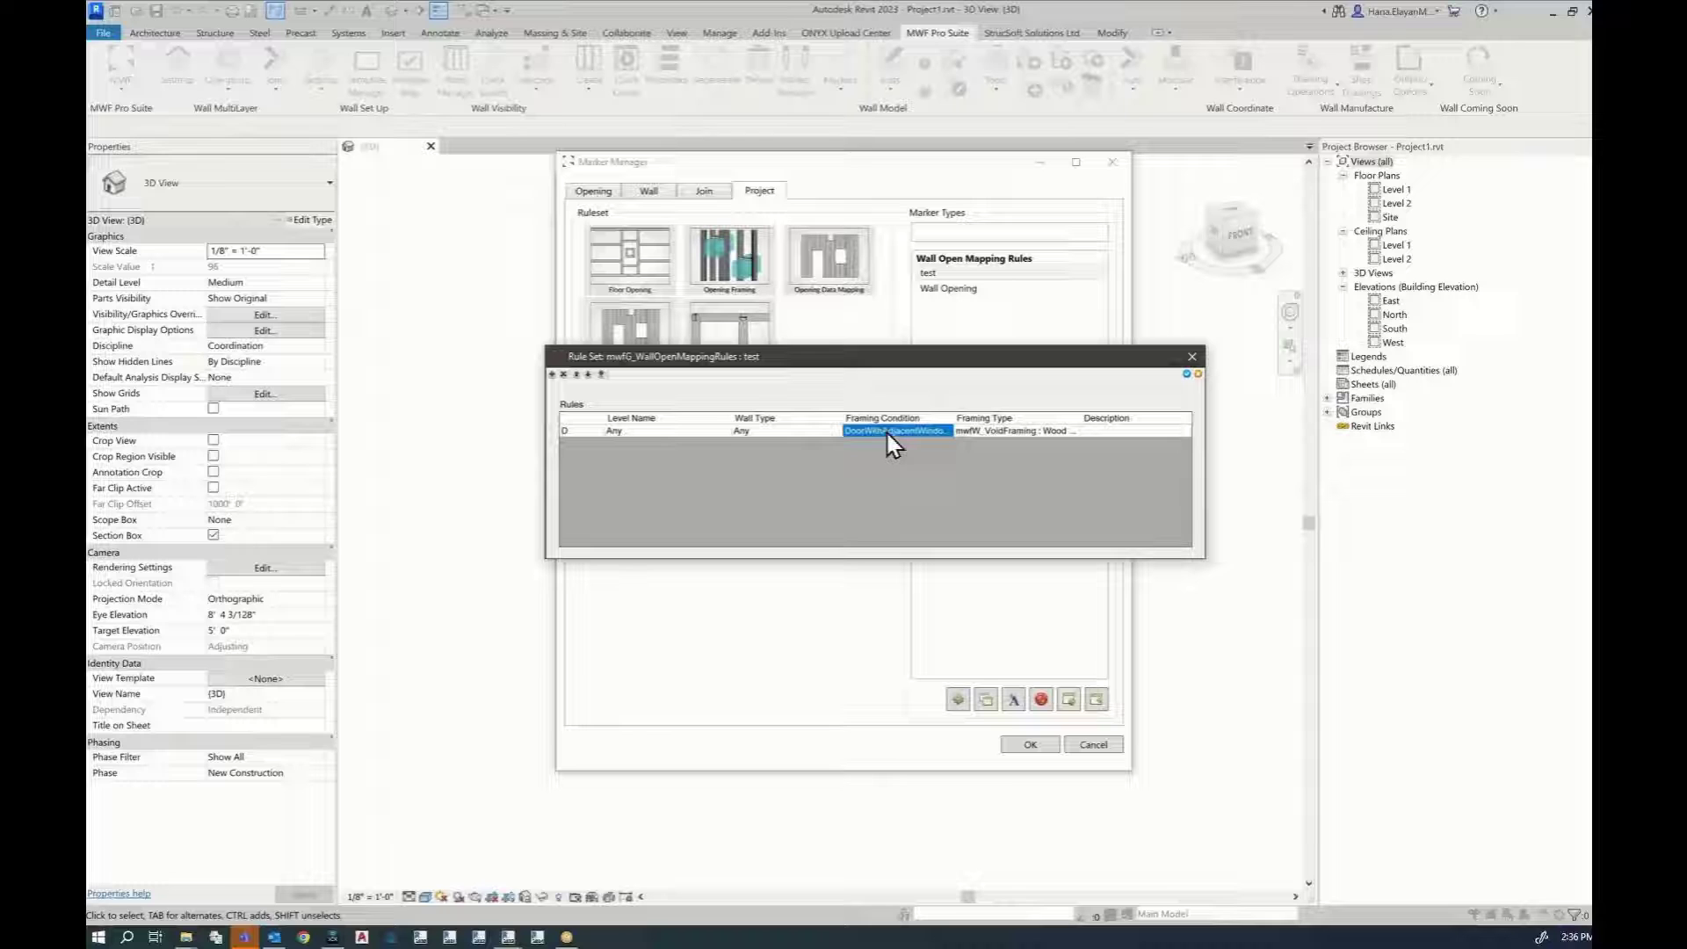
pyautogui.doubleClick(887, 430)
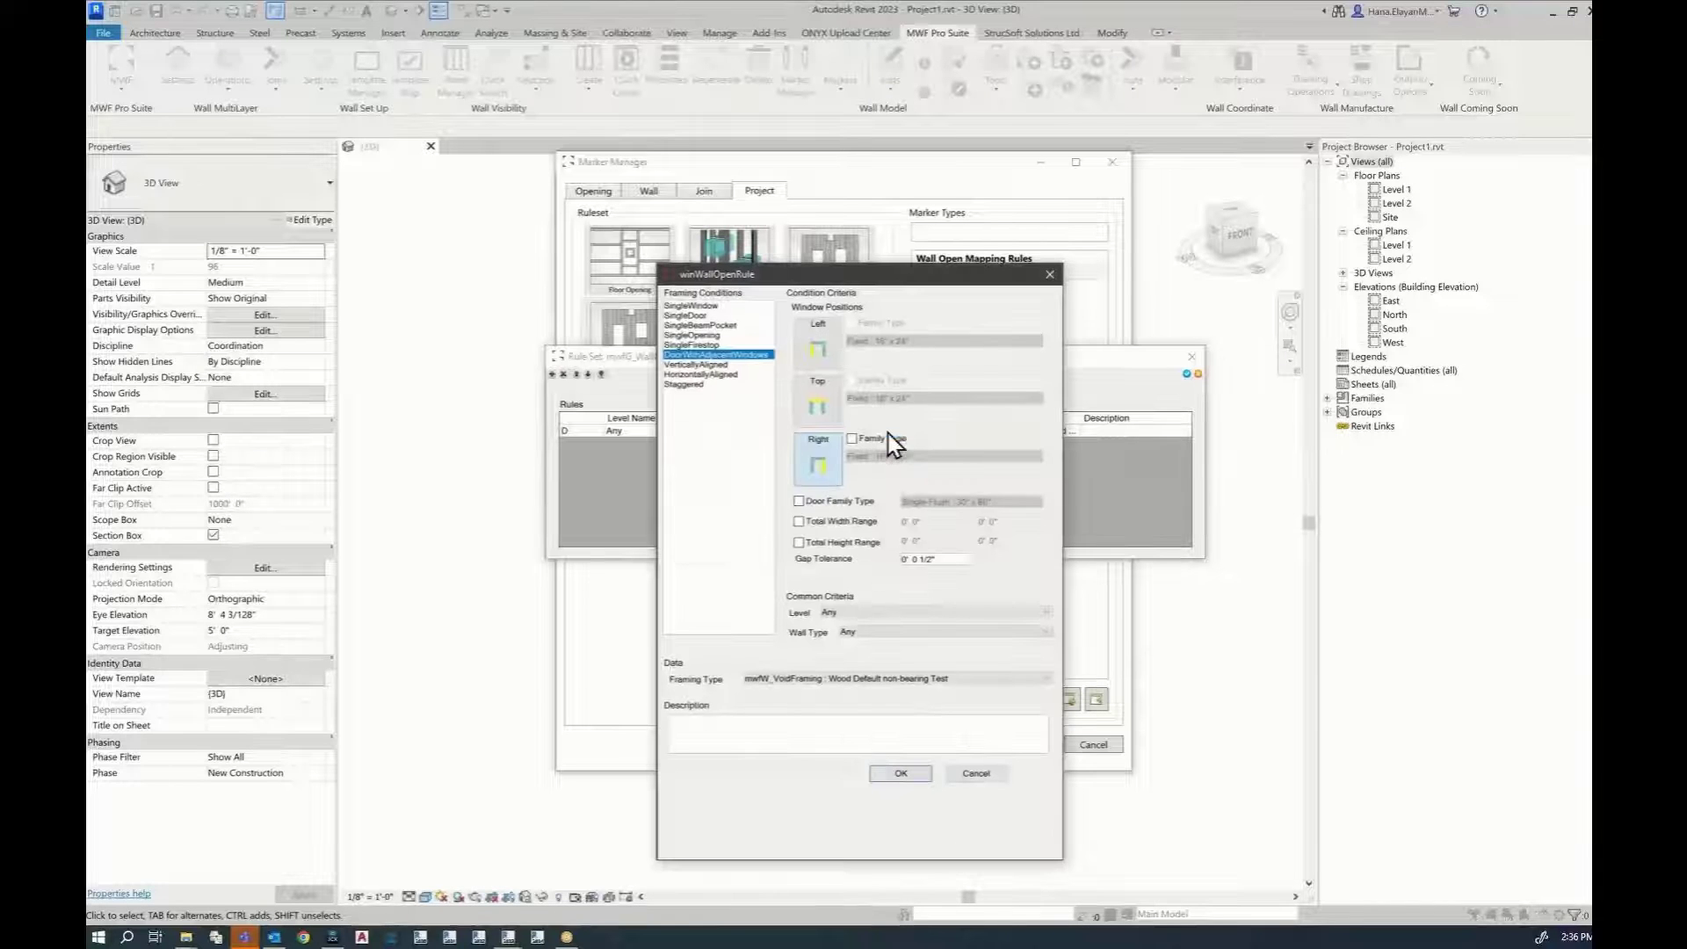
pyautogui.moveTo(923, 257); pyautogui.dragTo(959, 181)
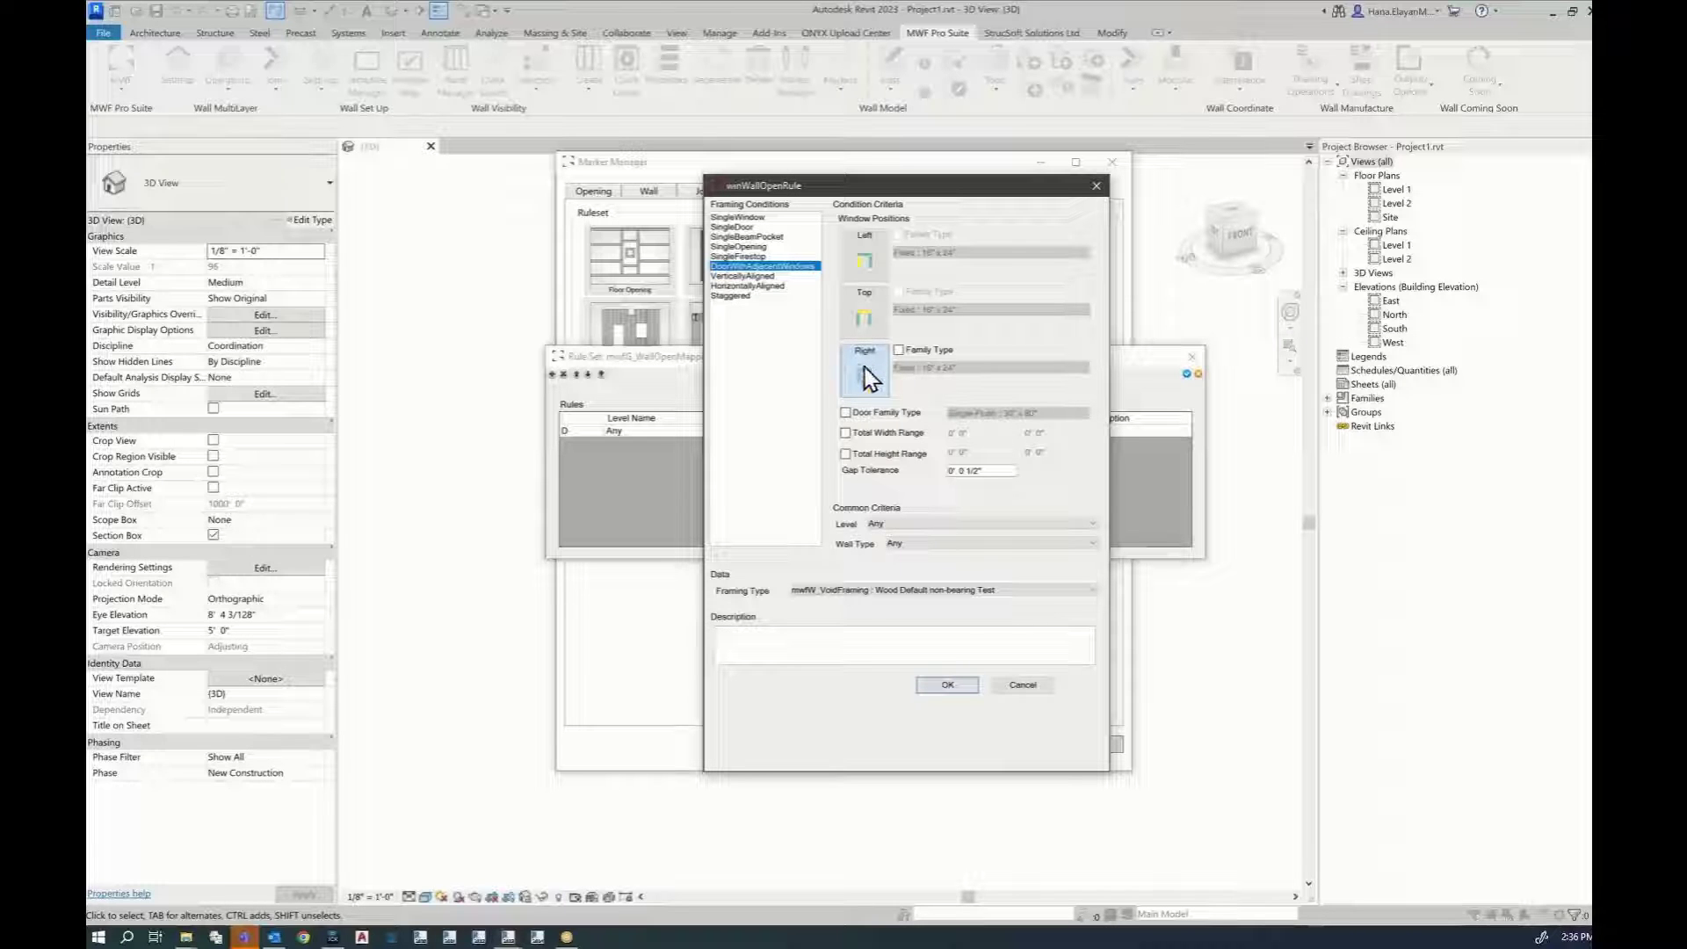
pyautogui.moveTo(982, 470); pyautogui.dragTo(961, 470)
pyautogui.write('1/8')
pyautogui.click(845, 591)
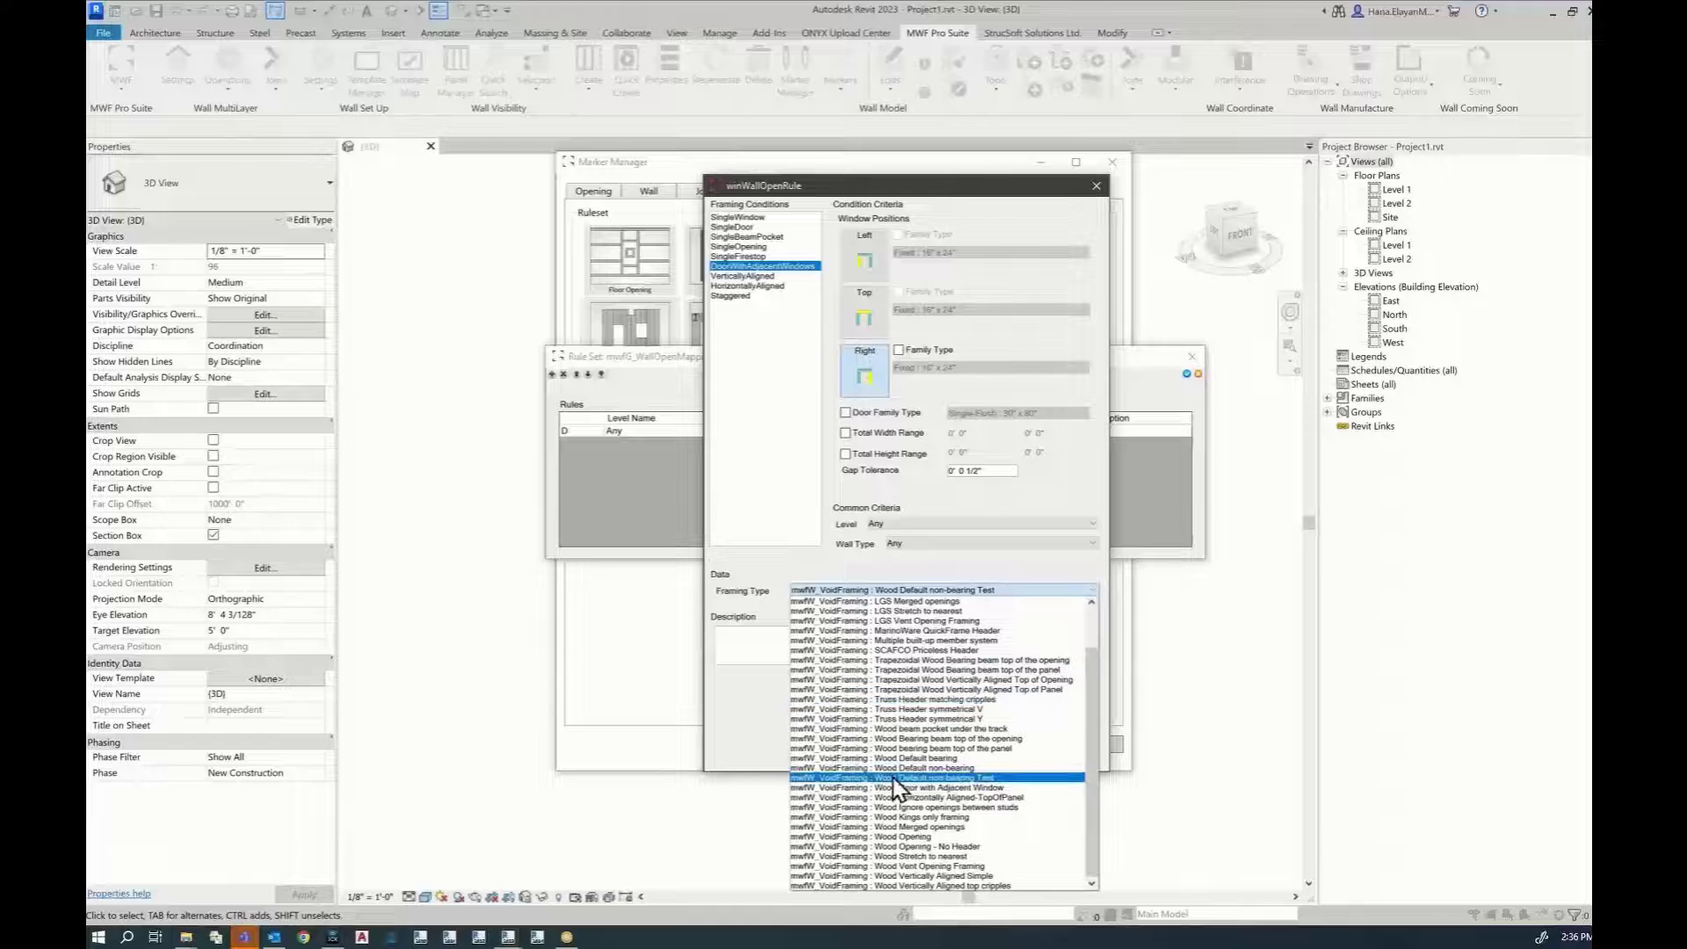
pyautogui.click(978, 777)
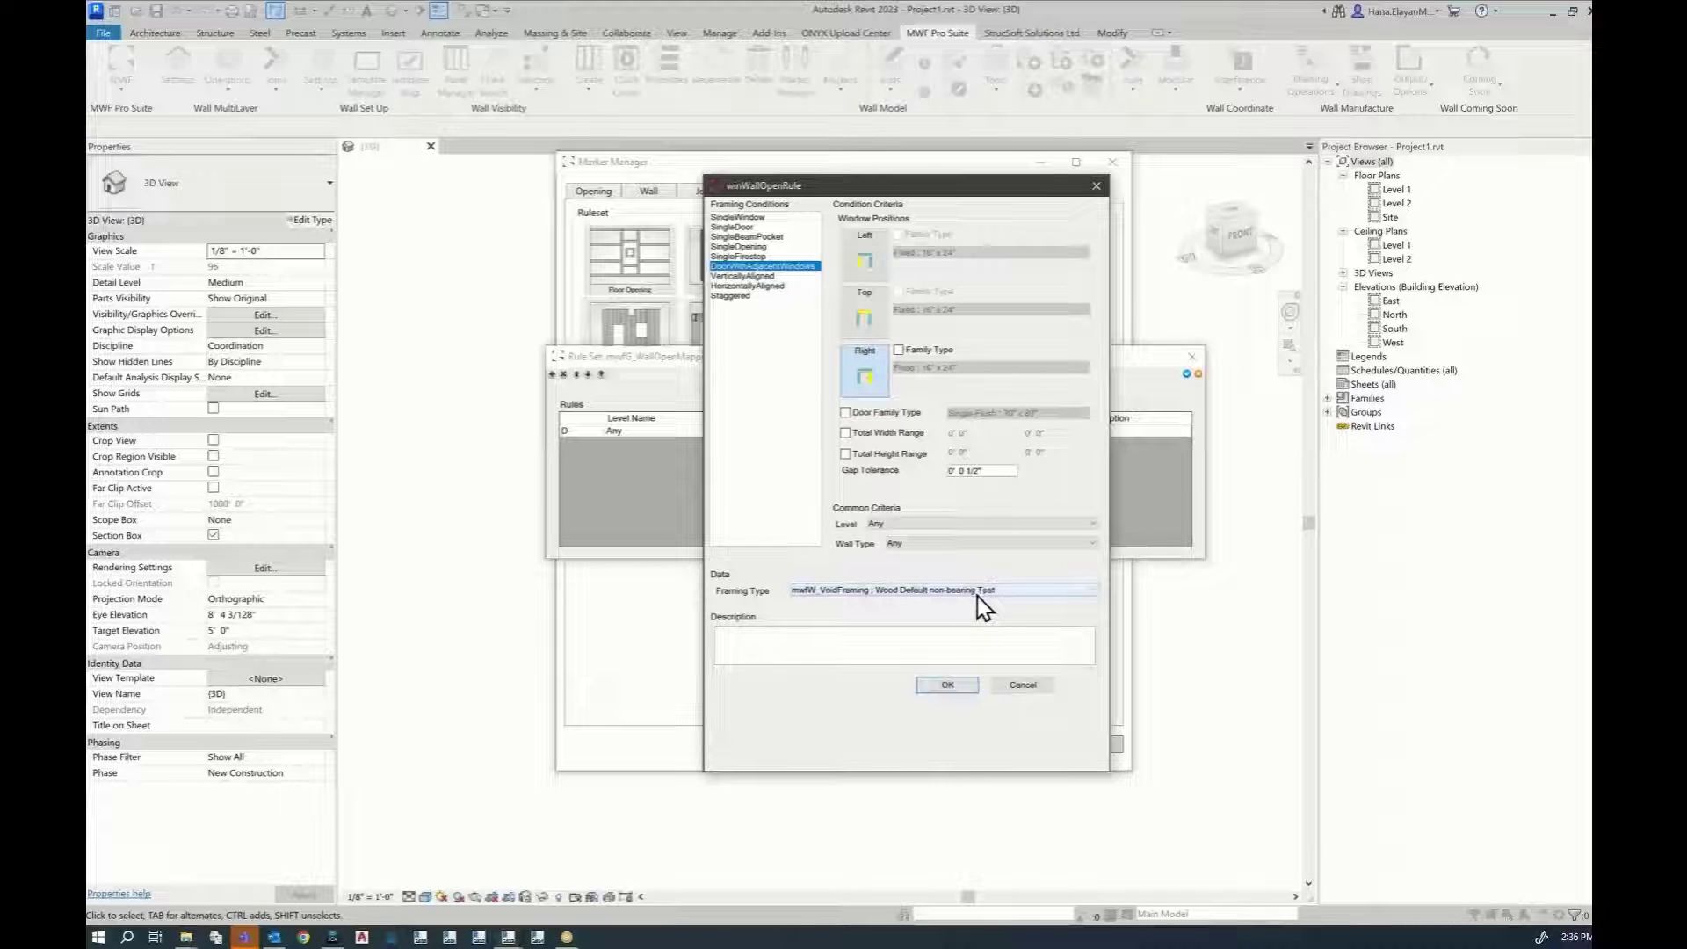
pyautogui.click(948, 686)
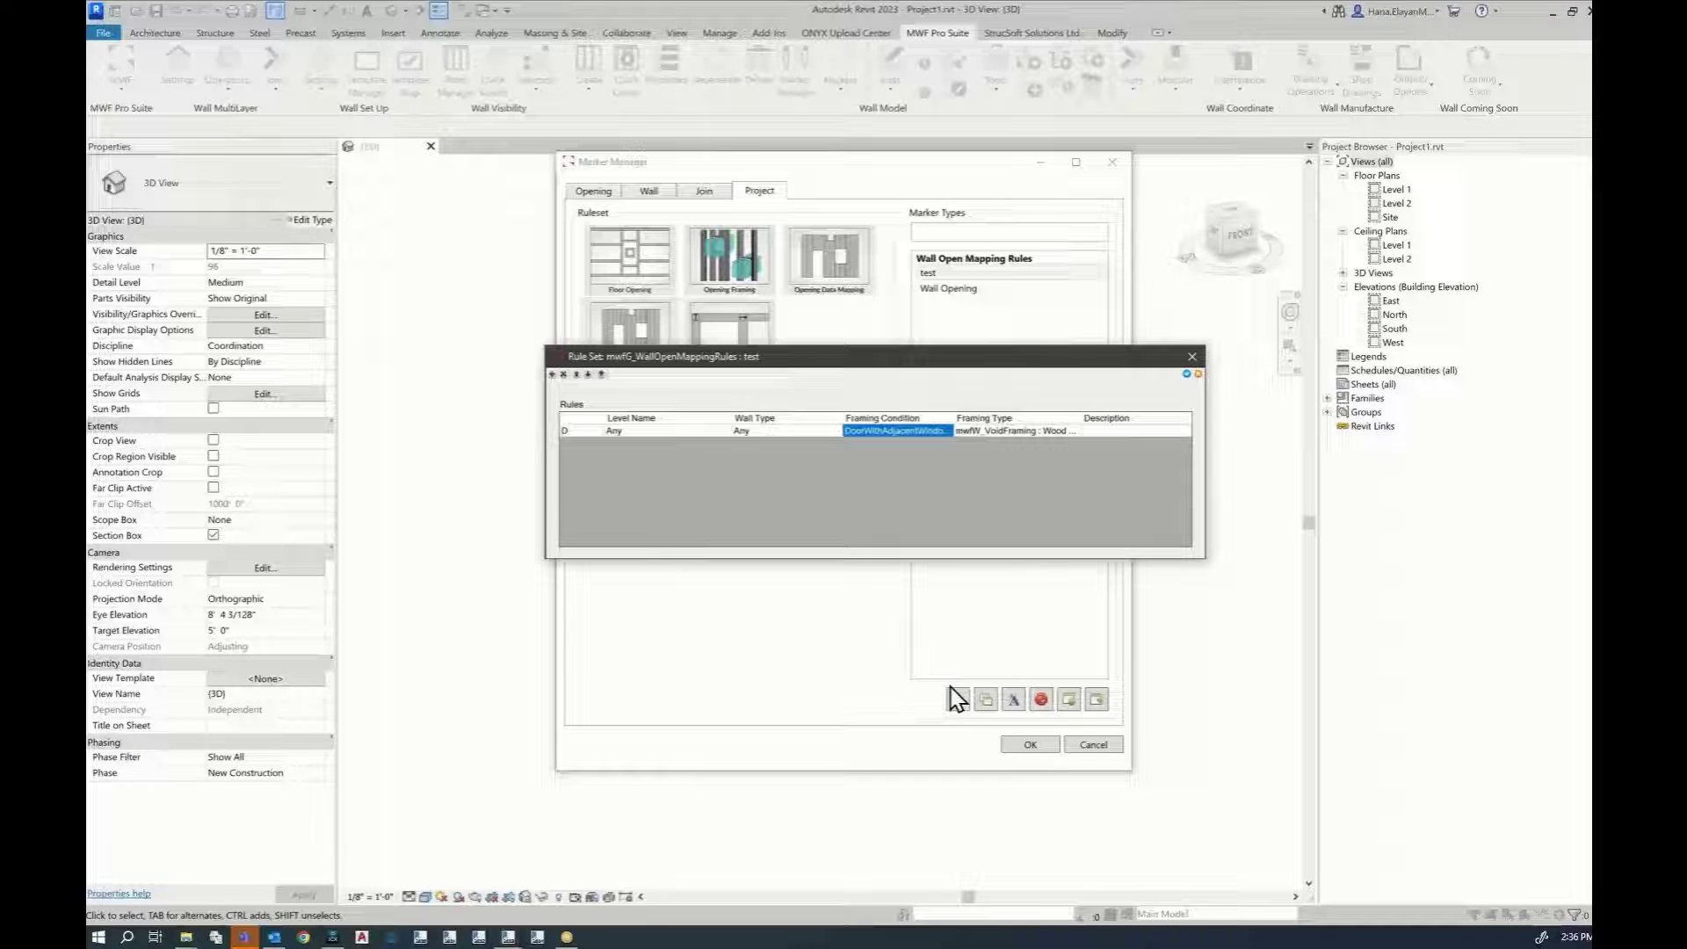
# Close the test rule set, update its marker and accept the marker changes
pyautogui.click(1192, 356)
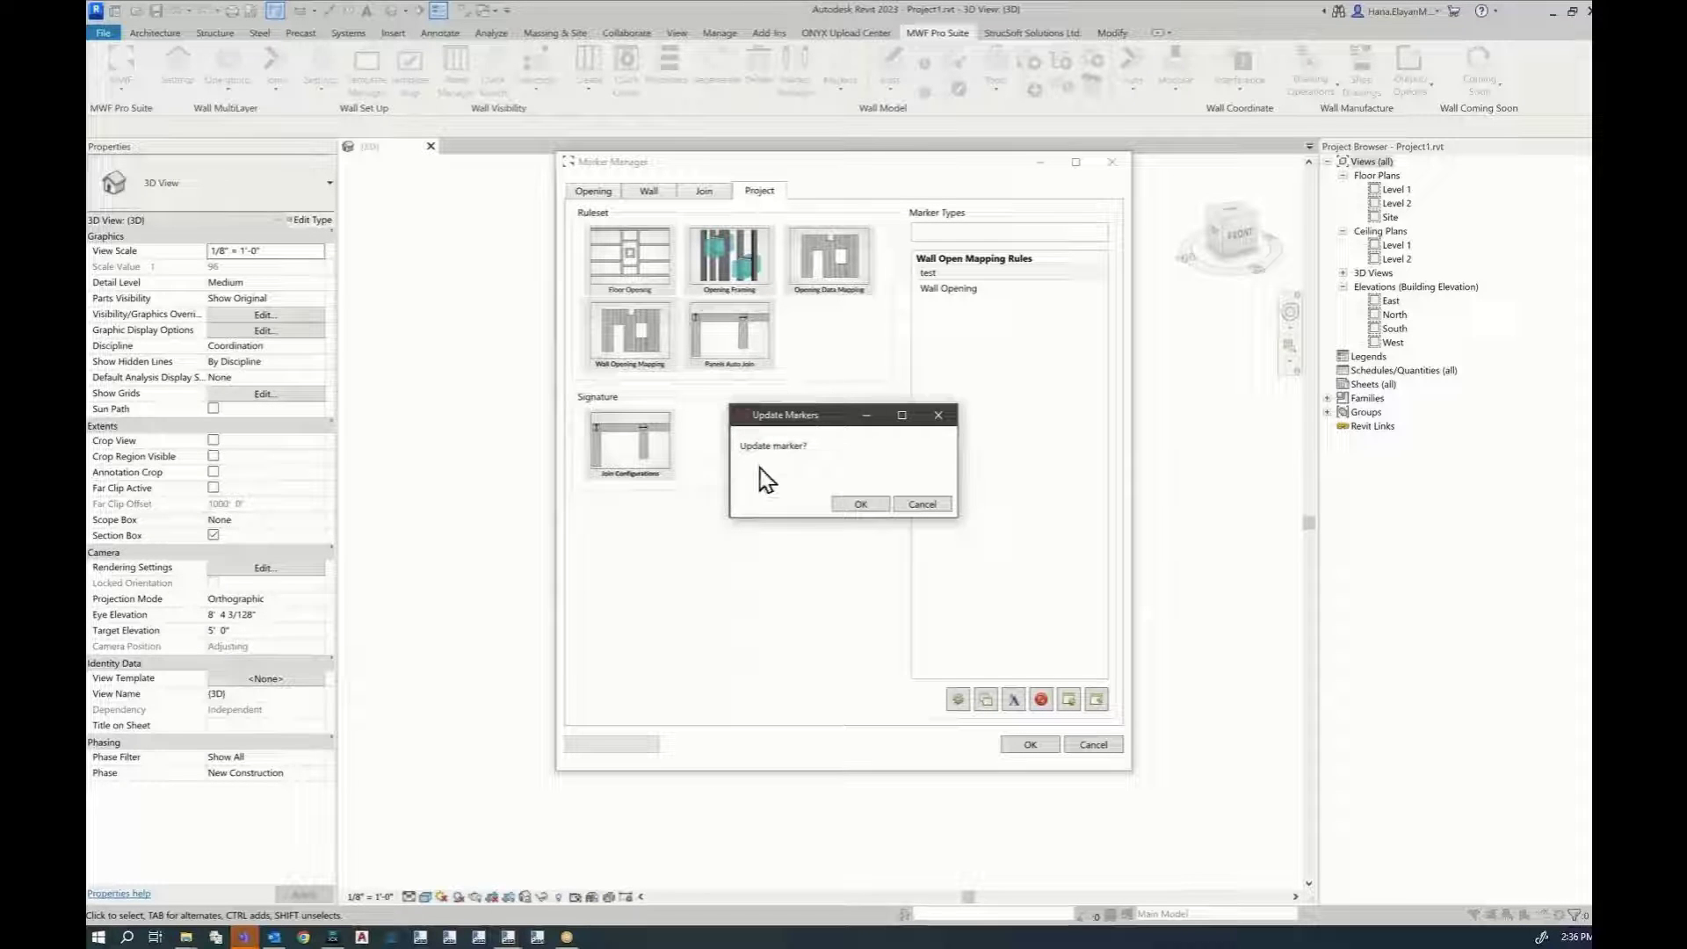
pyautogui.click(865, 506)
pyautogui.click(1024, 747)
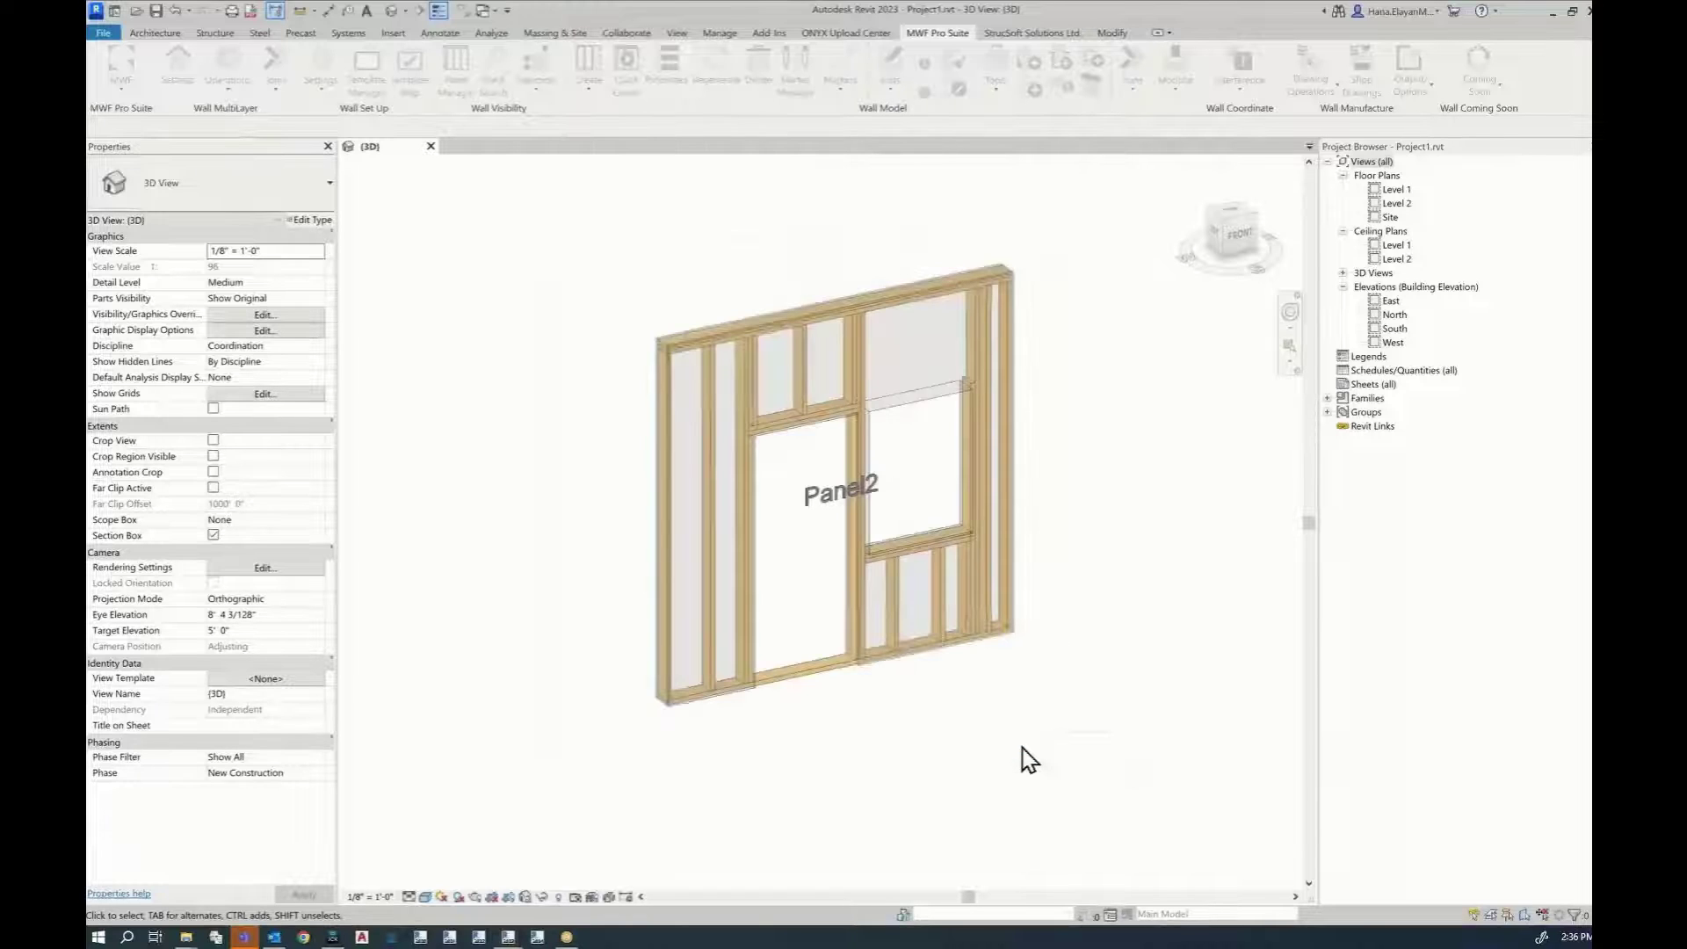
# Set Panel2's opening framing to use the opening mapping rule set mwfG_WallOpenMappingRules : test and apply it to the panel
pyautogui.click(942, 616)
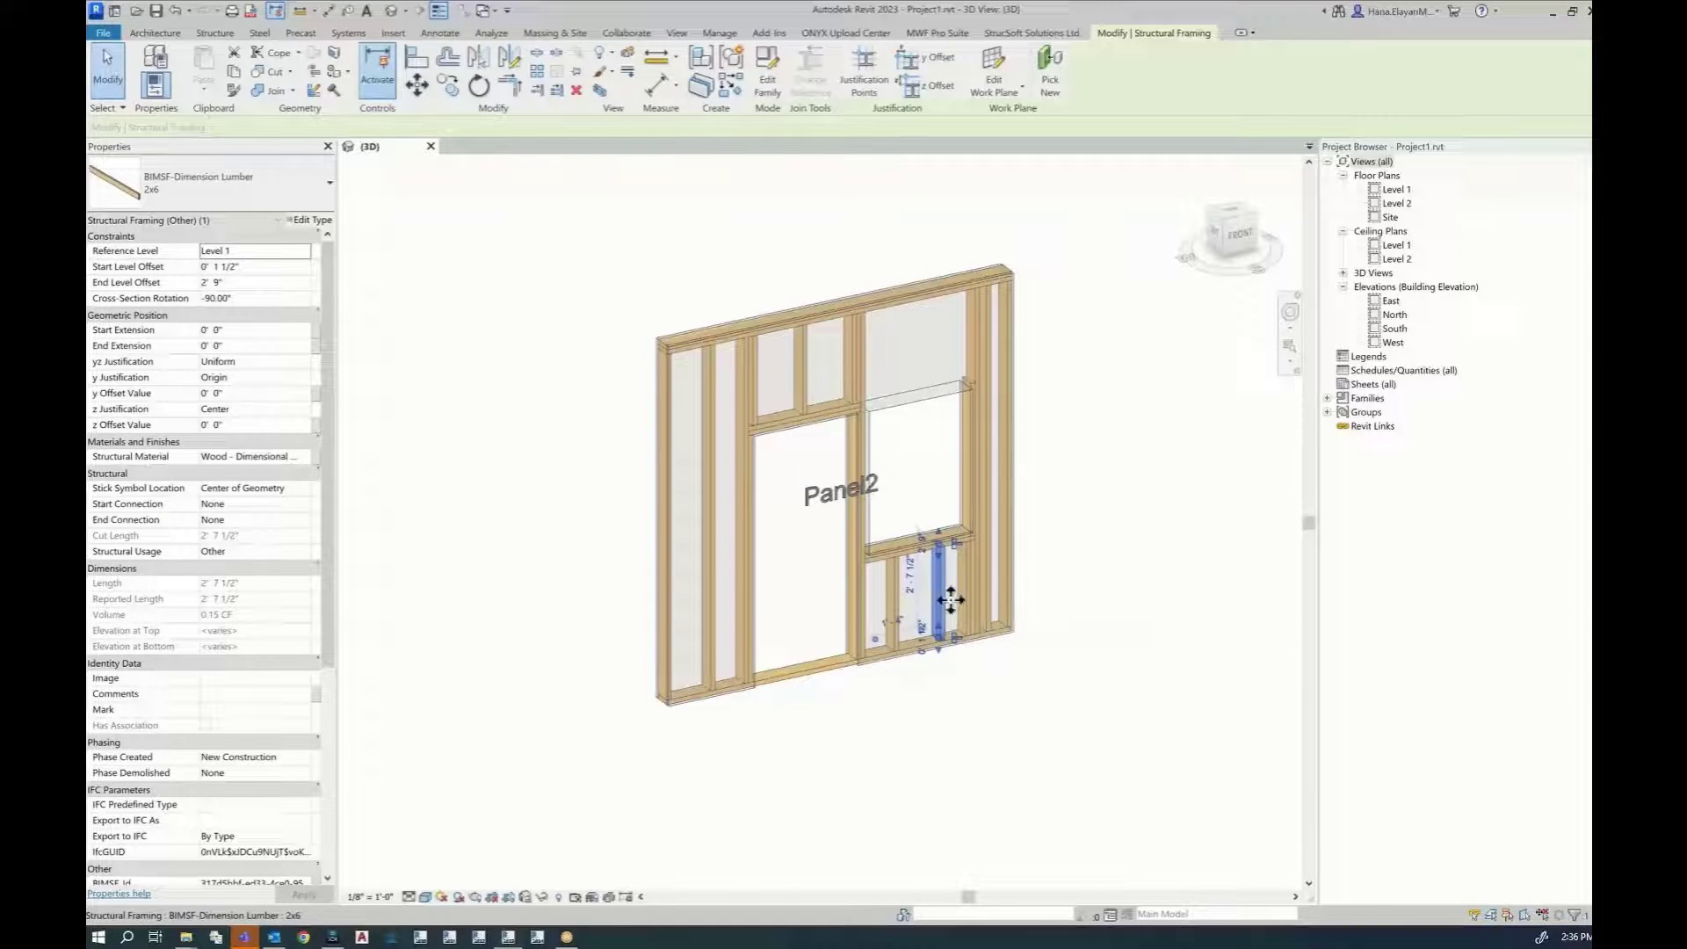
pyautogui.click(941, 33)
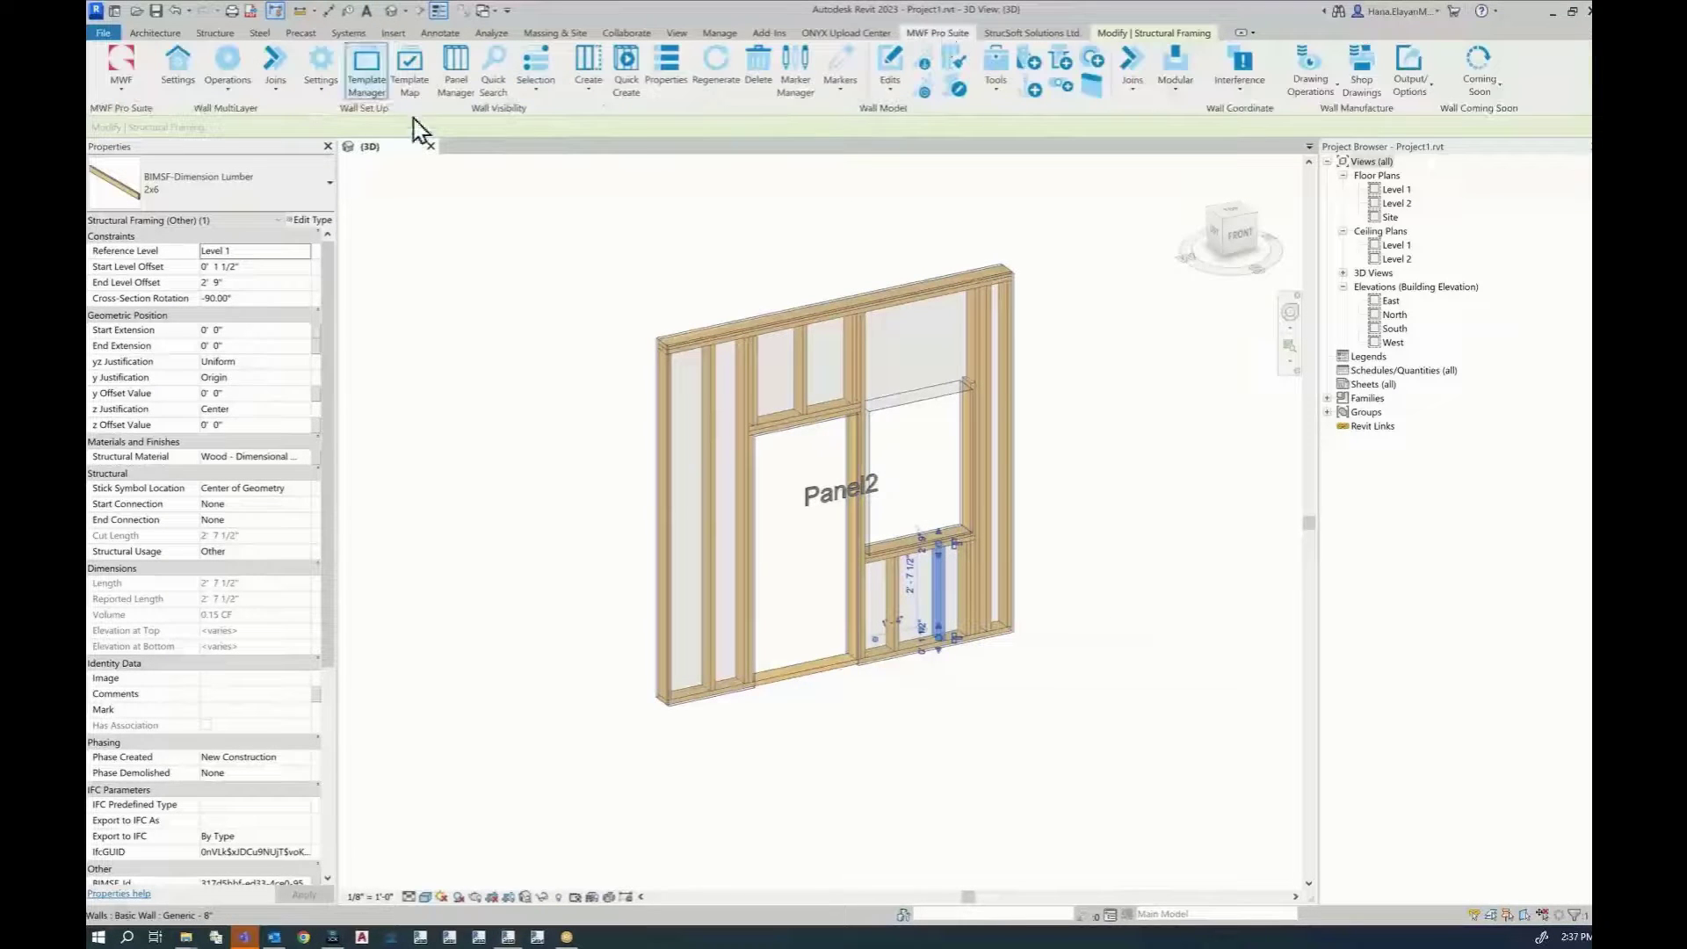
pyautogui.doubleClick(945, 387)
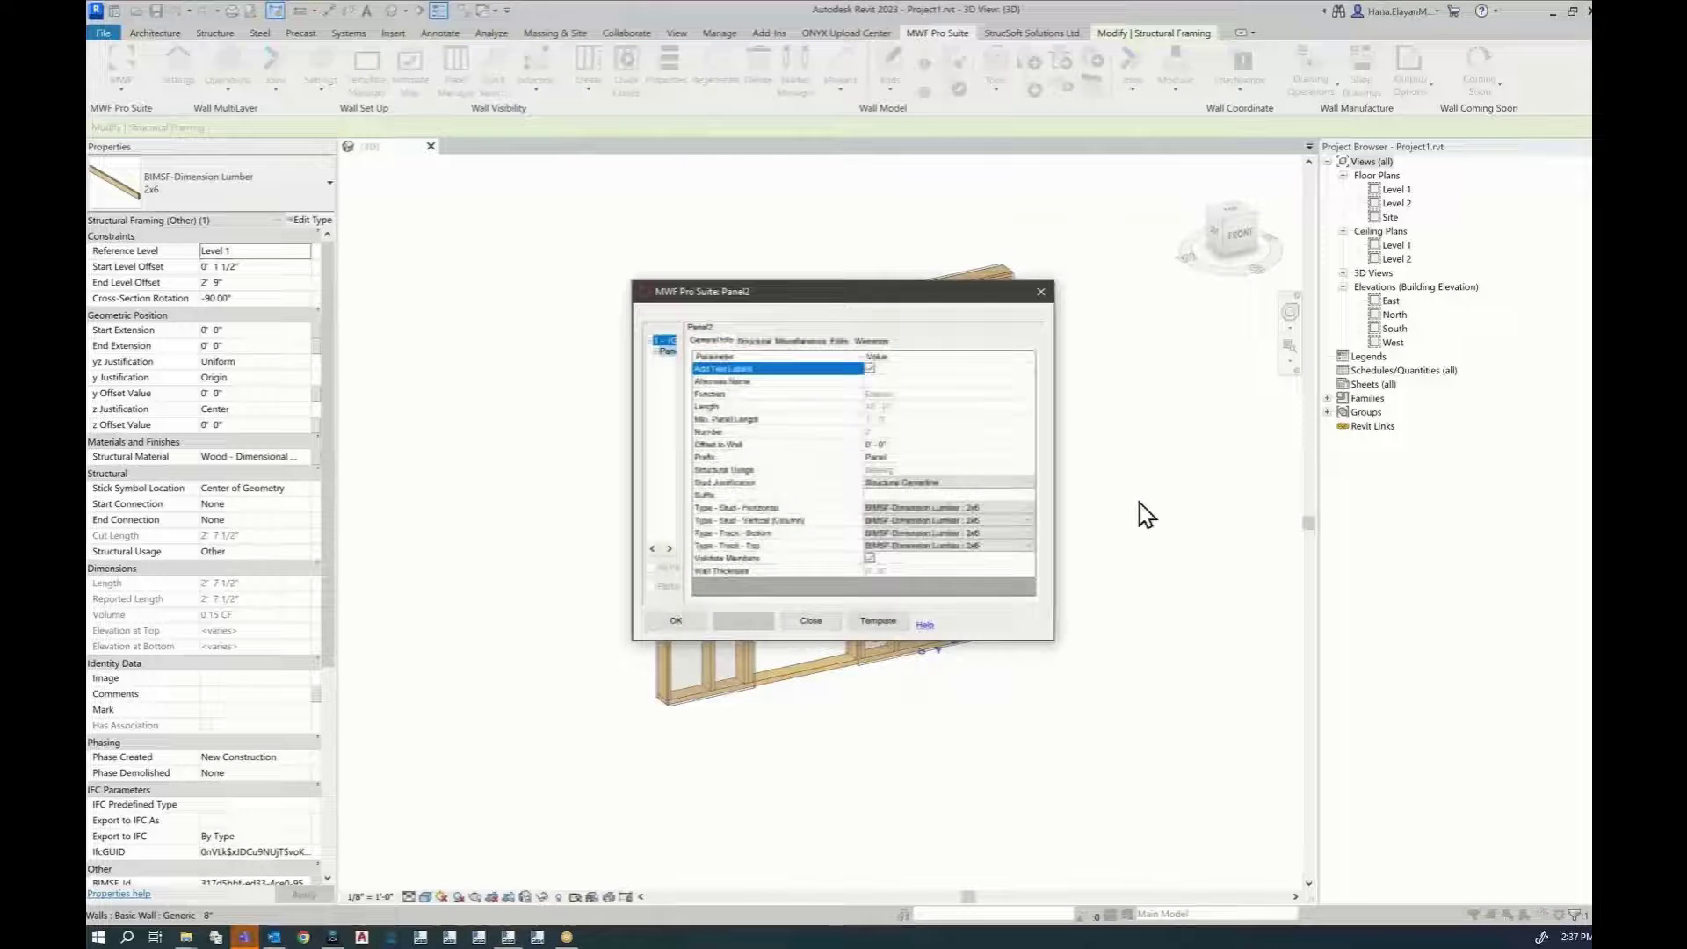
pyautogui.click(794, 341)
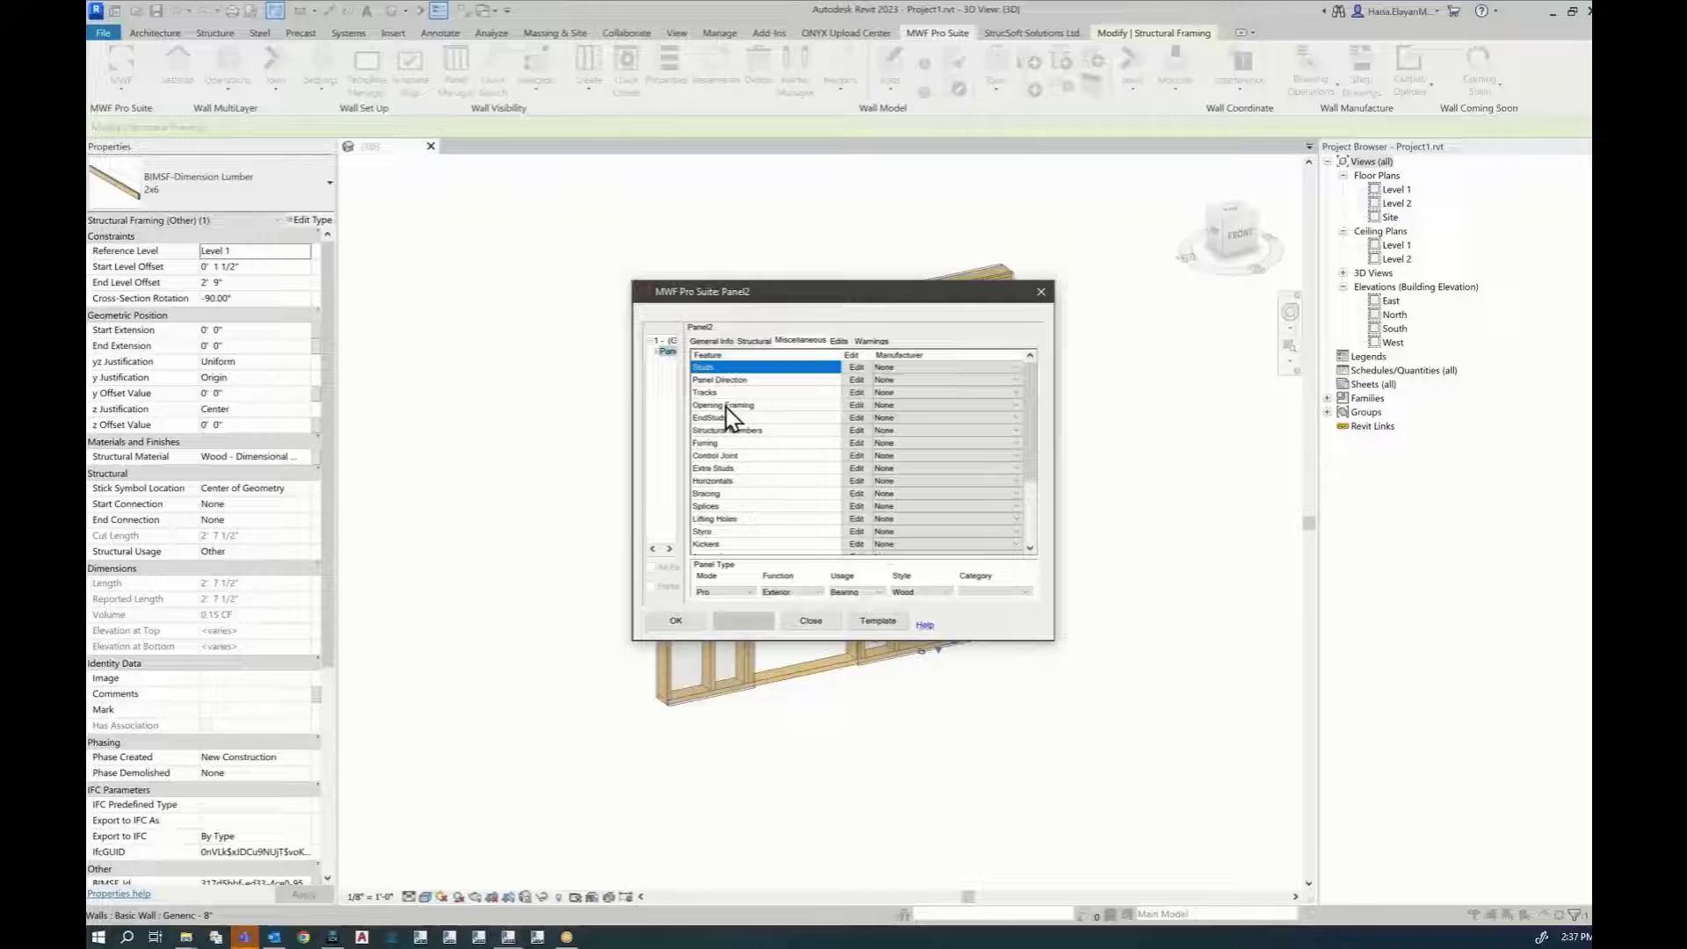
pyautogui.click(857, 406)
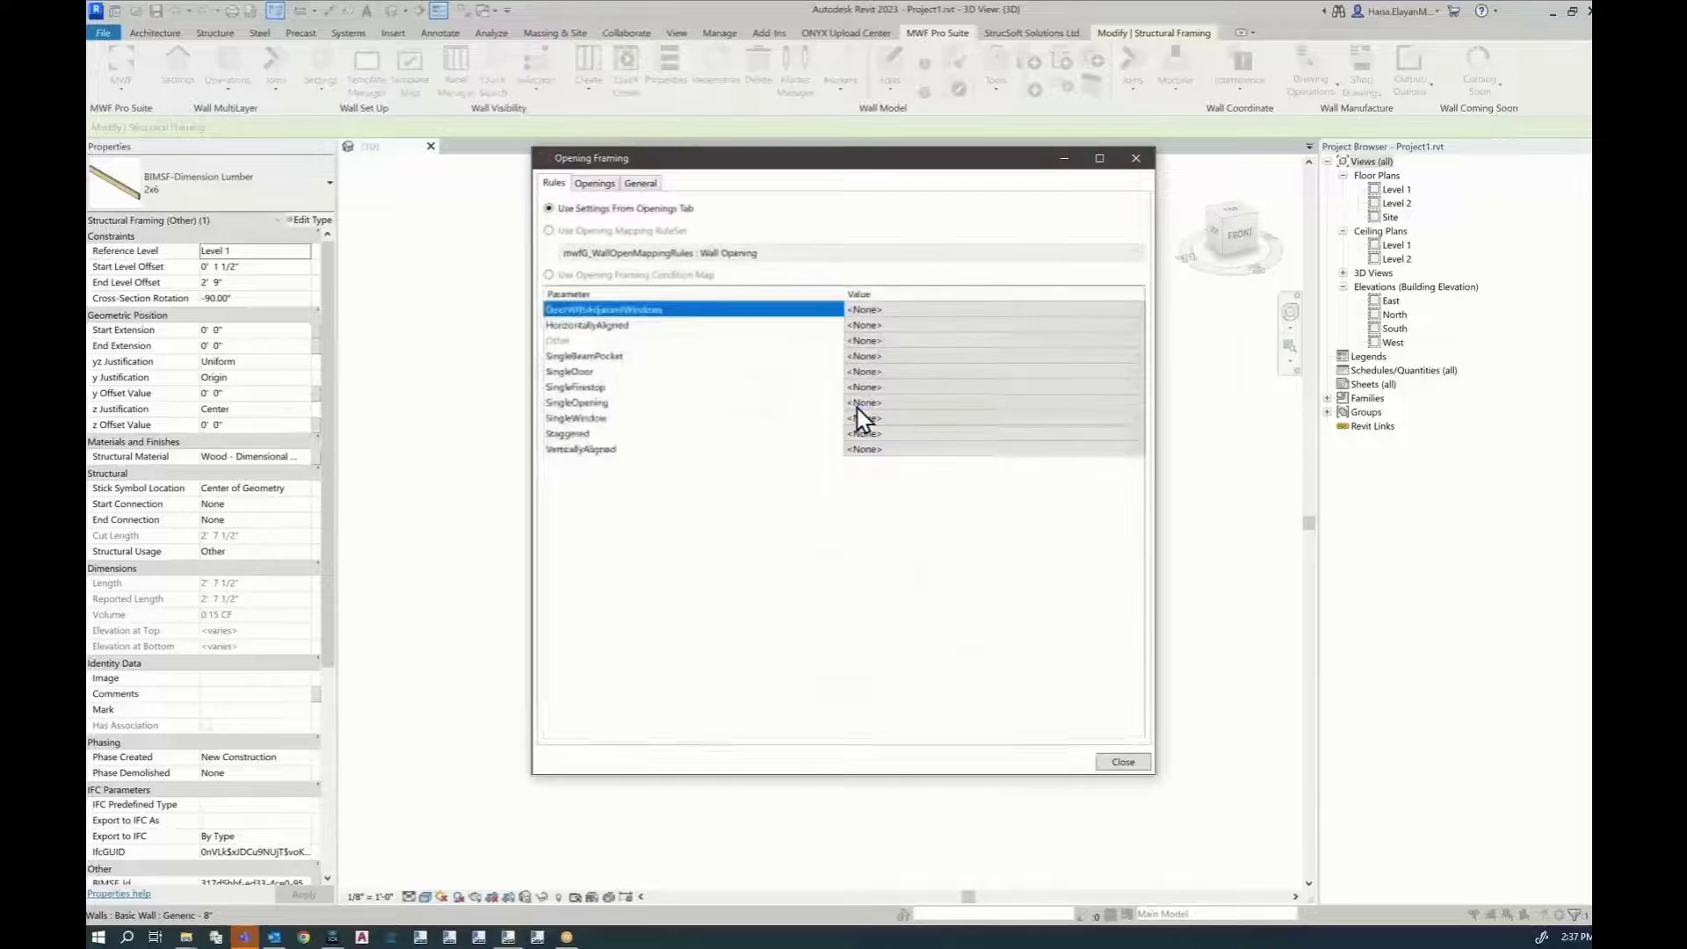
pyautogui.click(549, 232)
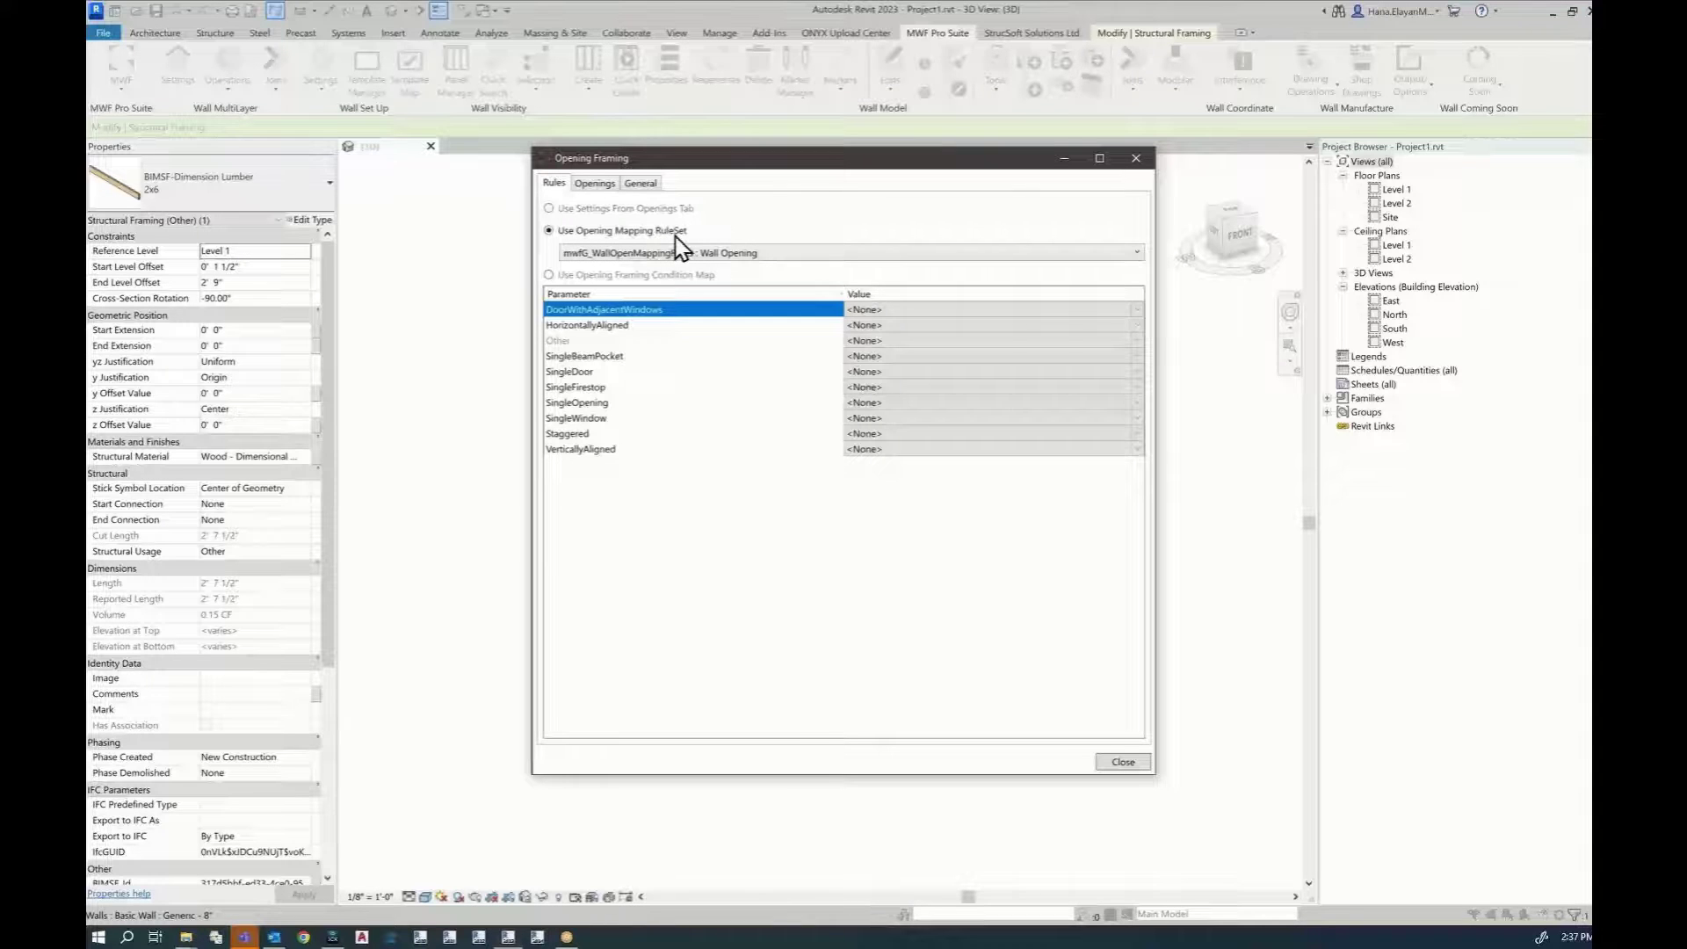
pyautogui.click(699, 255)
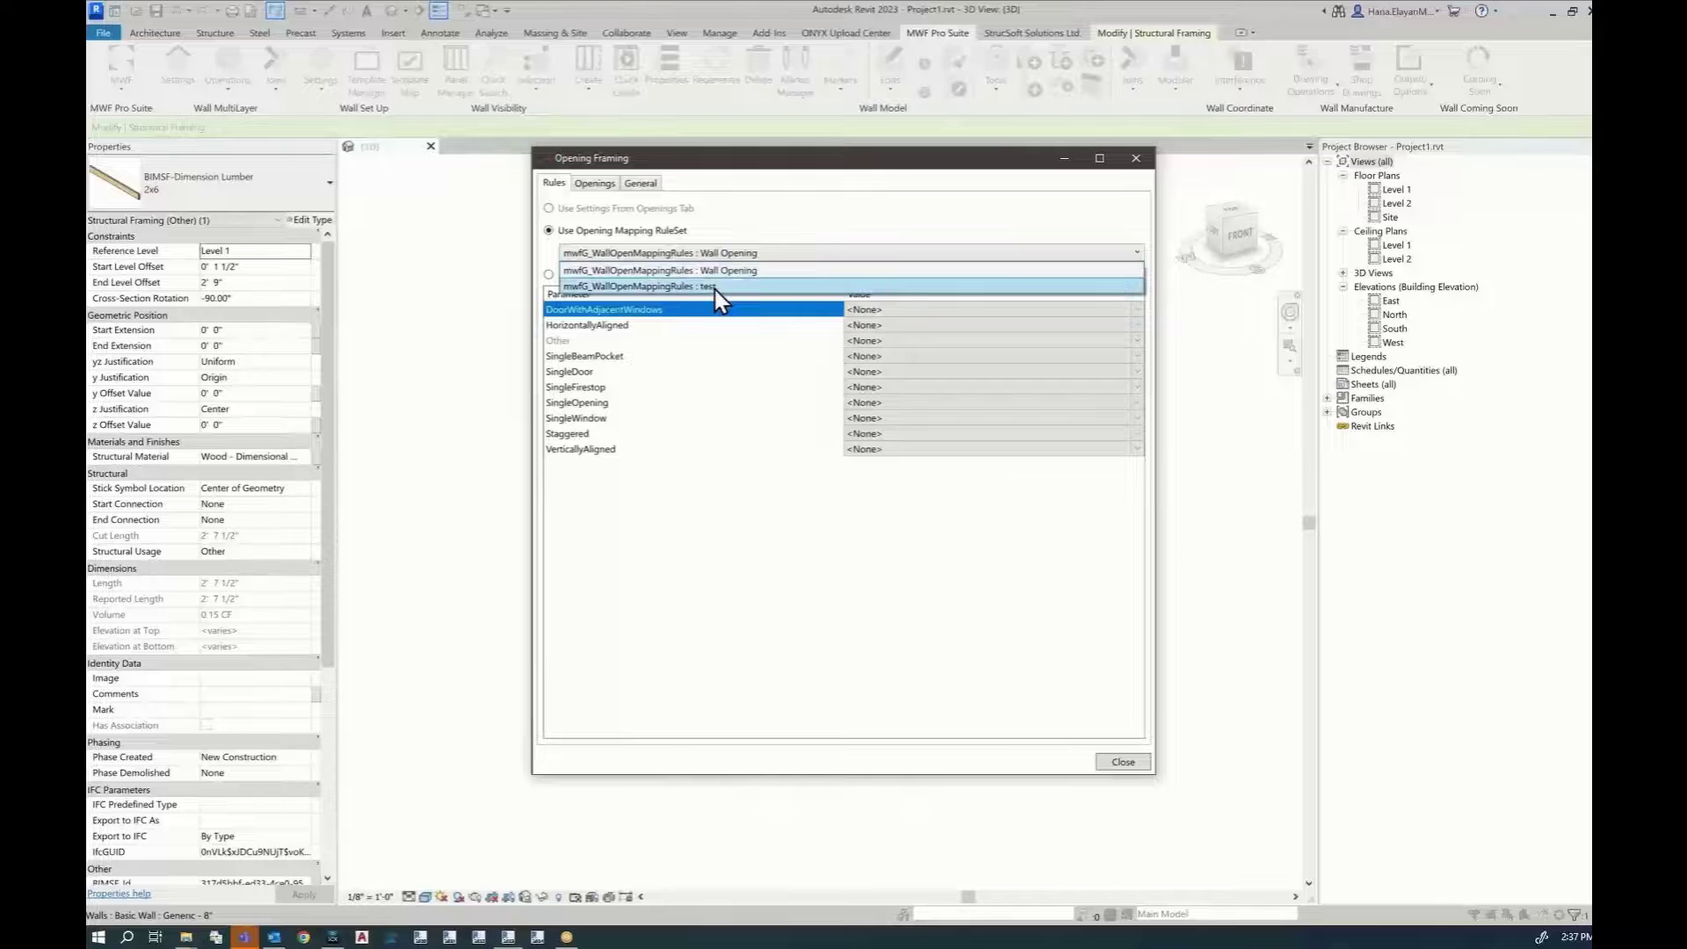
pyautogui.click(711, 288)
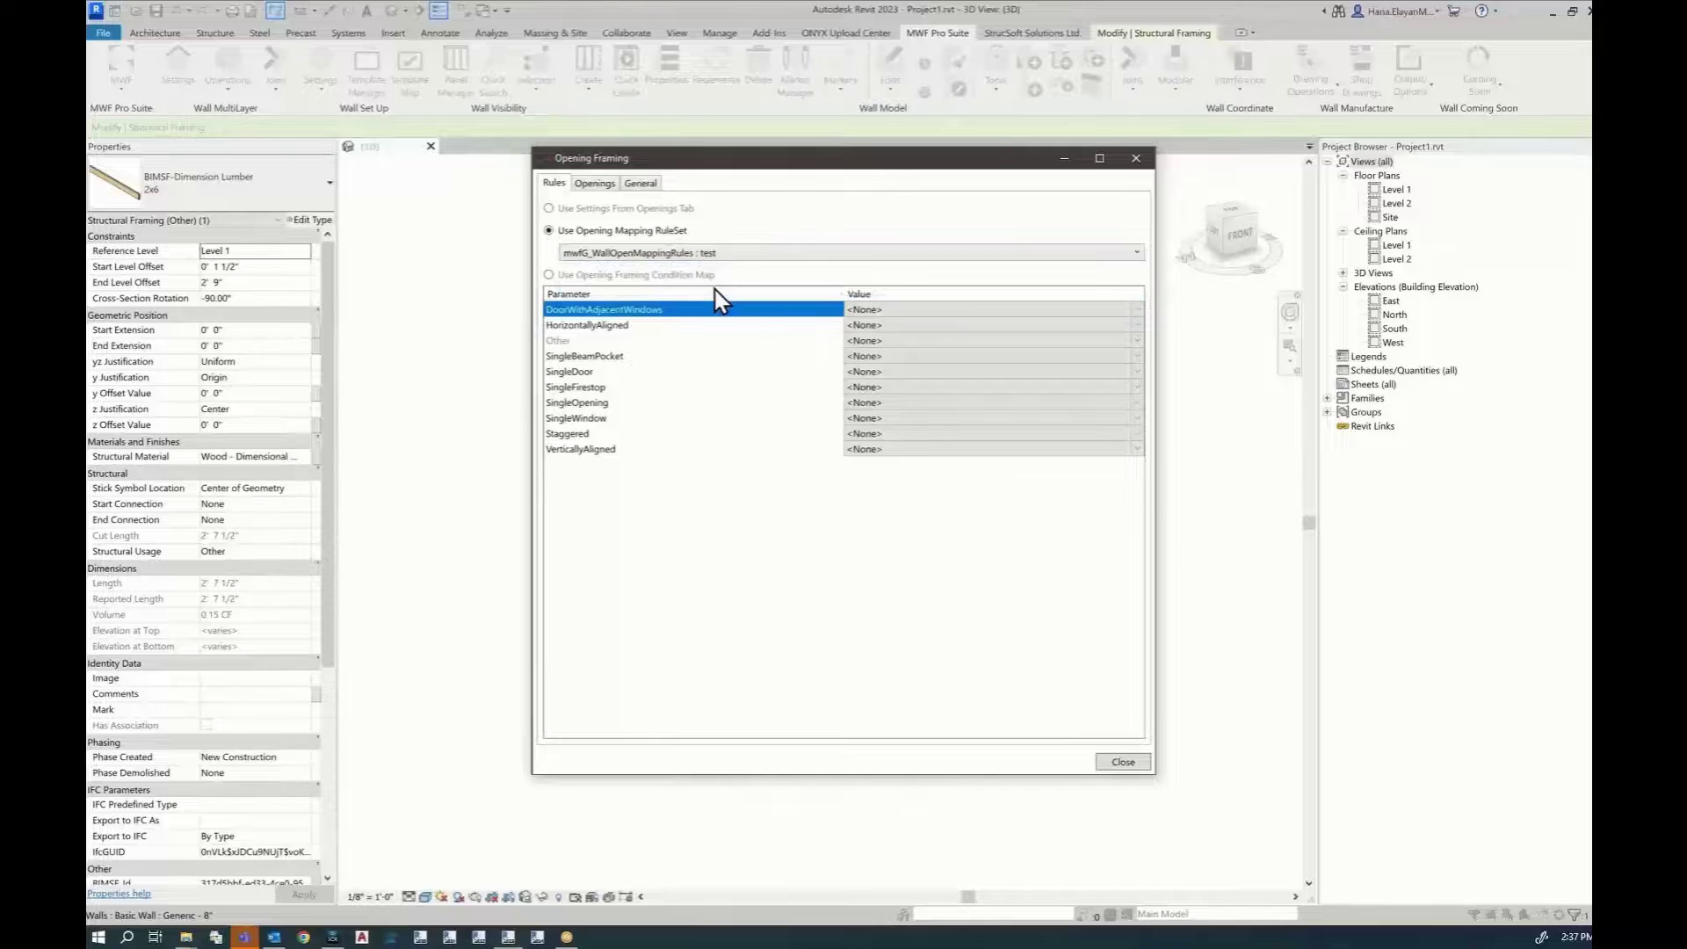
pyautogui.click(1122, 762)
pyautogui.click(694, 621)
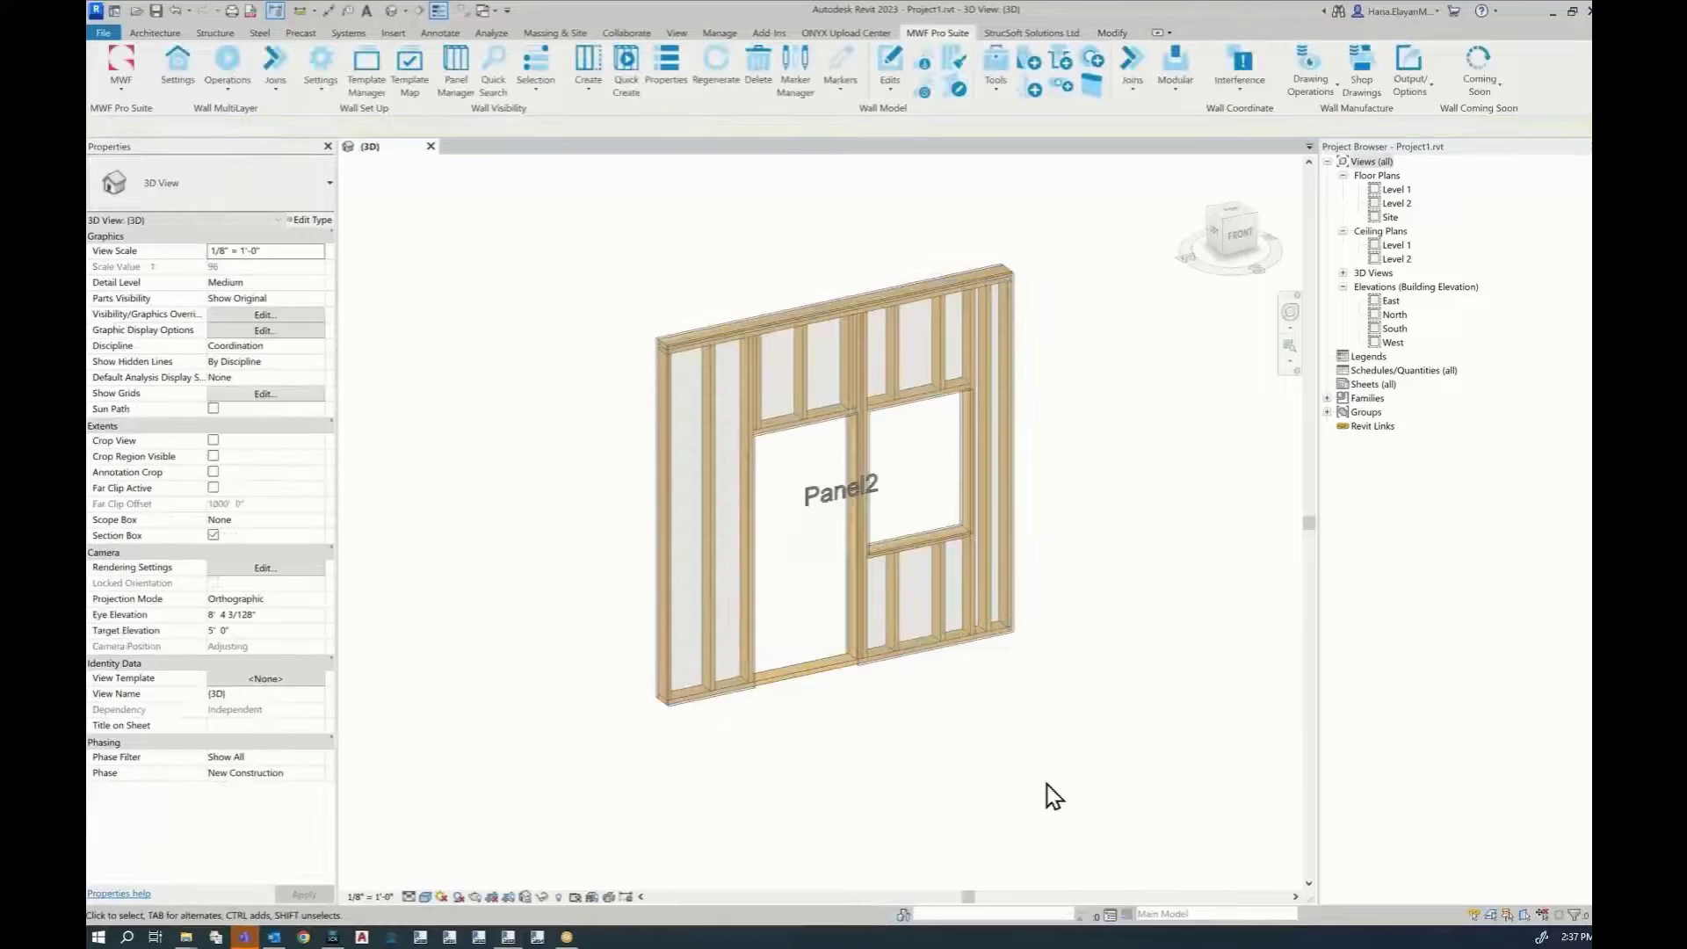
# Select the short stud below the window opening, the one nearest the door
pyautogui.scroll(5, 911, 457)
pyautogui.scroll(-4, 914, 465)
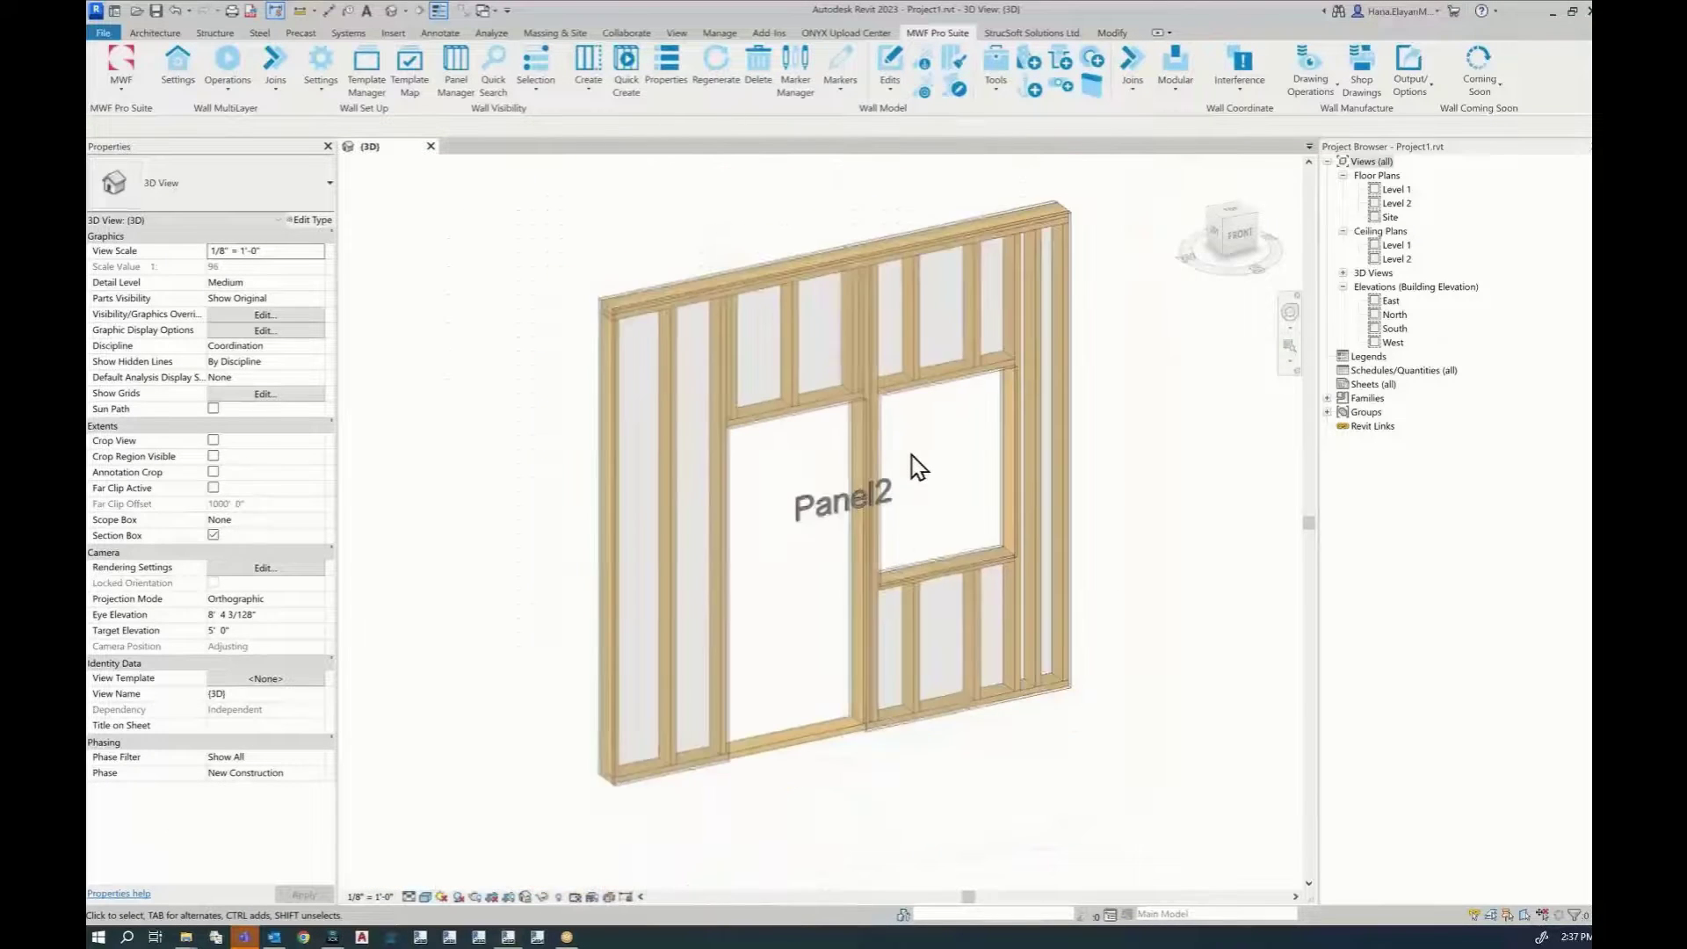
pyautogui.keyDown('shift'); pyautogui.moveTo(932, 508); pyautogui.dragTo(689, 493, button='middle'); pyautogui.keyUp('shift')
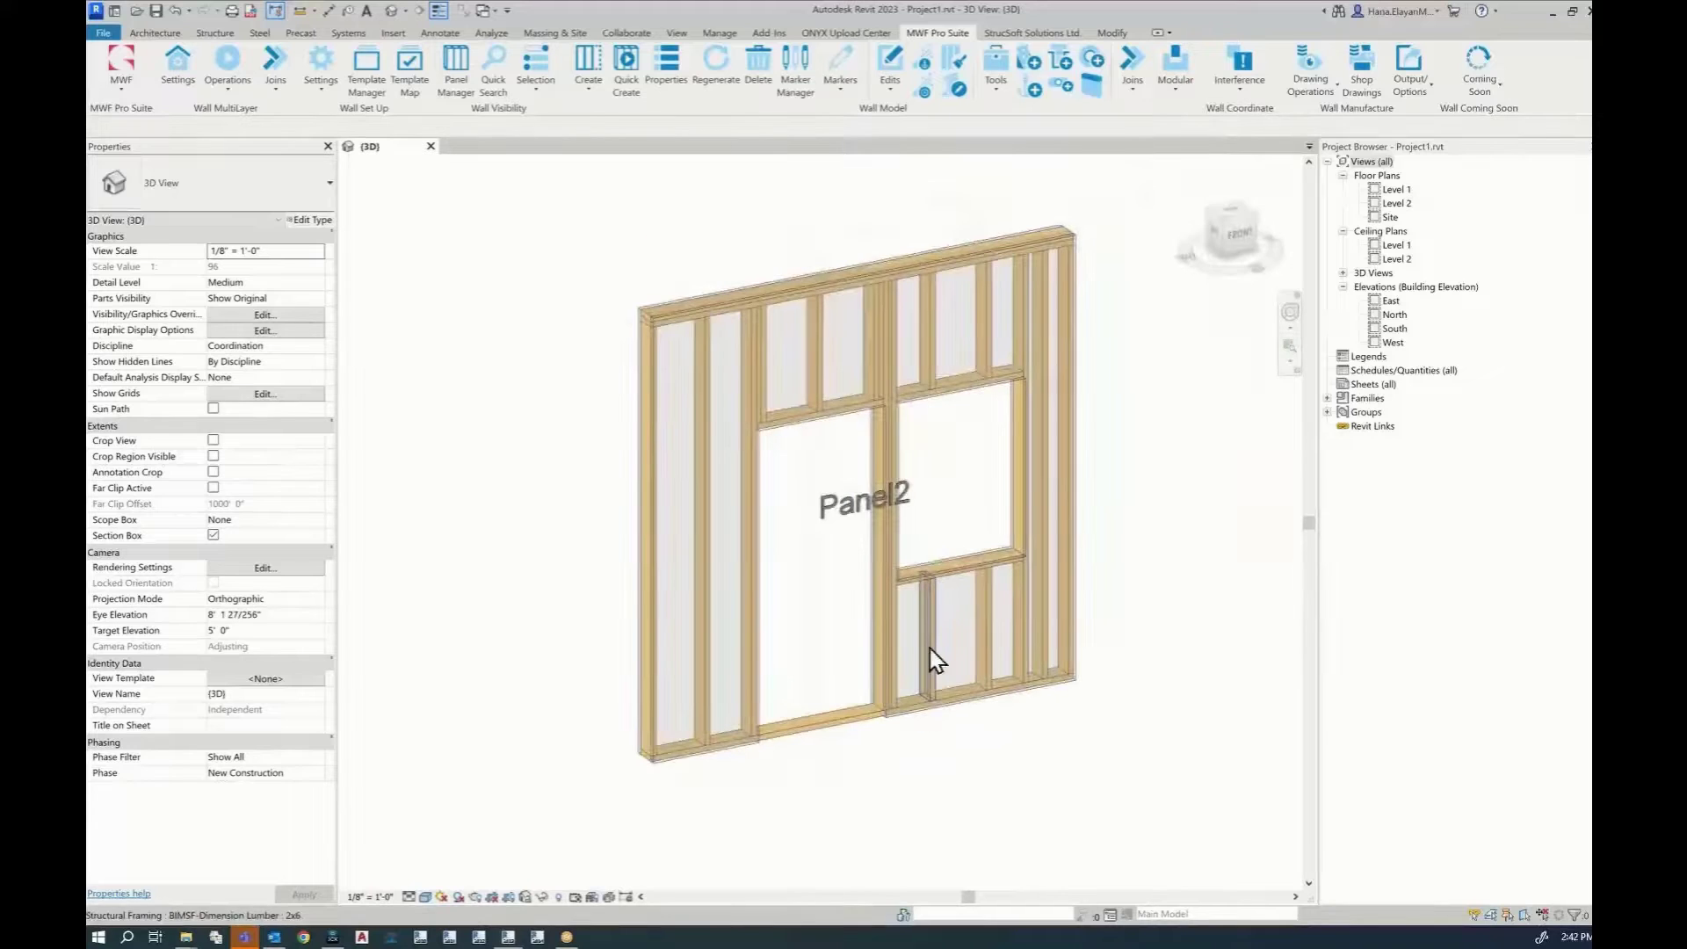
pyautogui.click(927, 650)
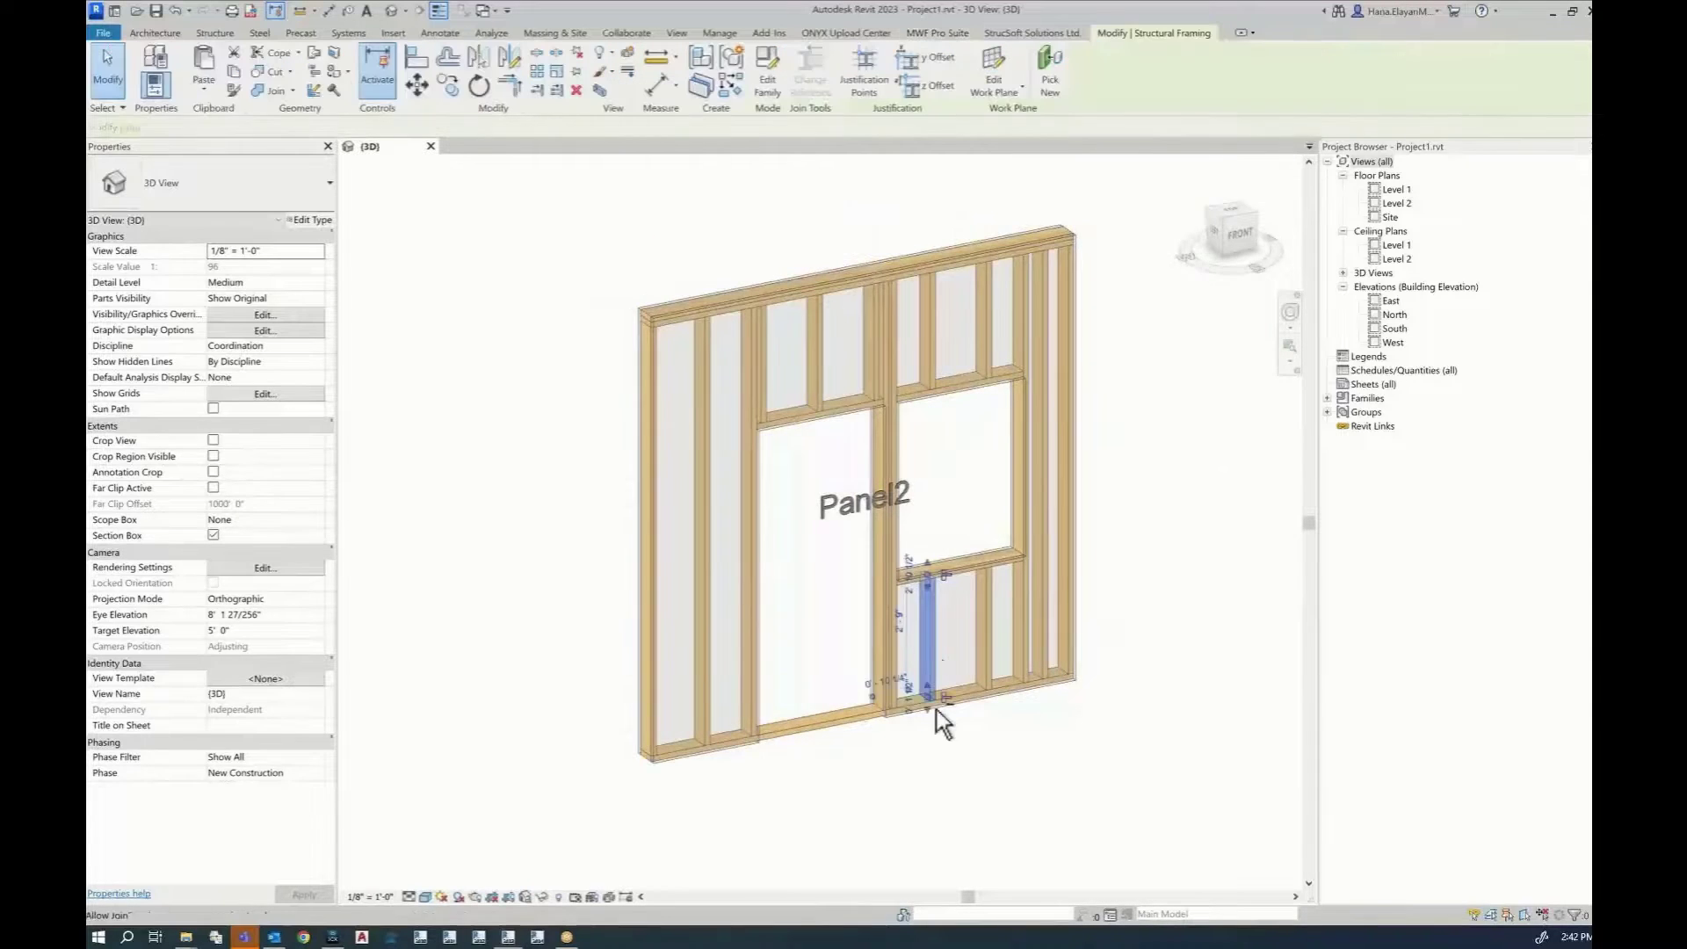